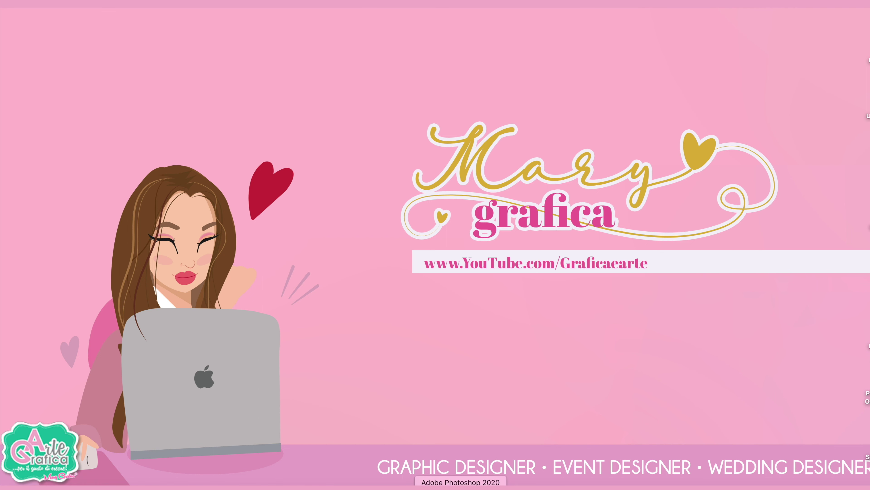
# Step: Enter a width of 20 cm and a height of 15 cm for the new document
pyautogui.write('0')
pyautogui.press('Tab')
pyautogui.write('15')
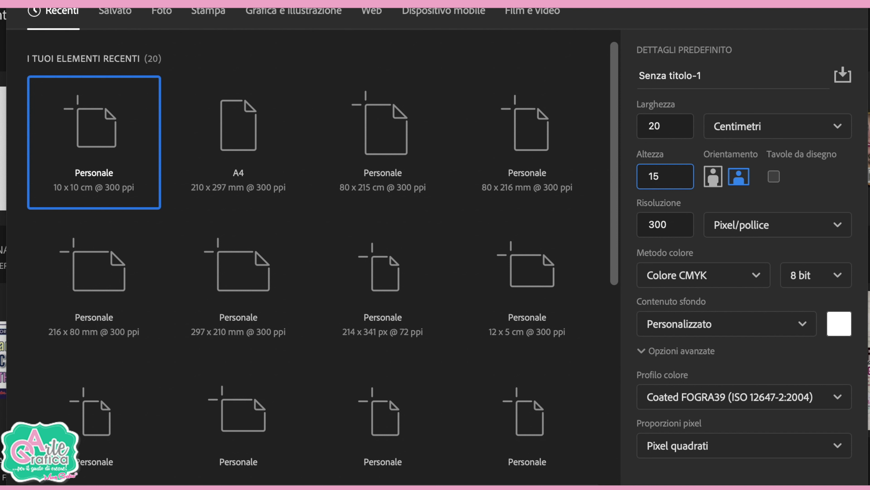
# Step: Create the document and convert the Sfondo background into a normal layer, Livello 0
pyautogui.press('Return')
pyautogui.doubleClick(732, 328)
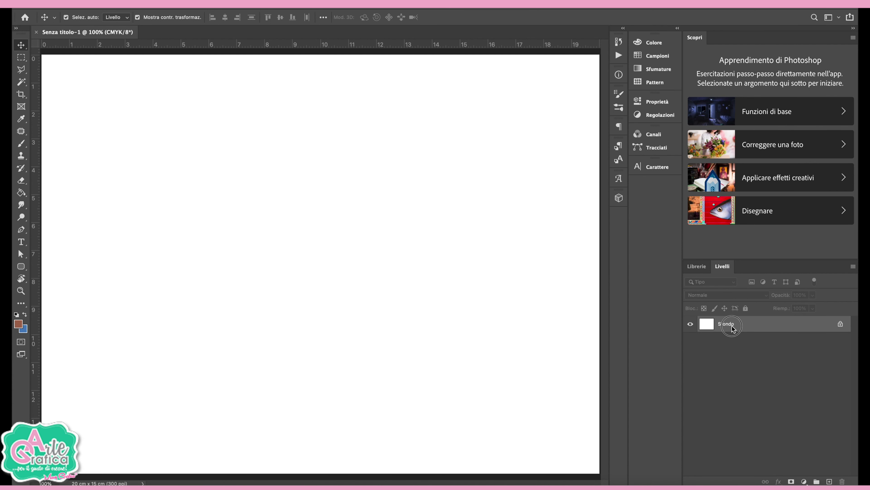
pyautogui.click(522, 221)
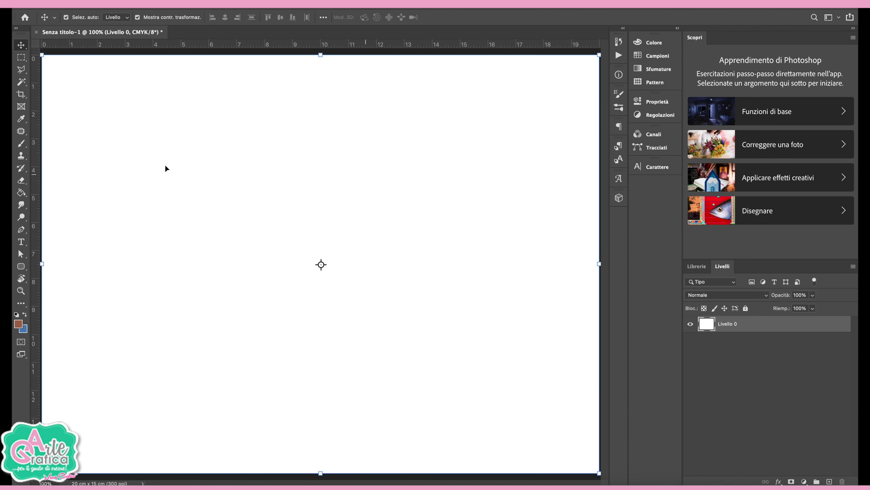
# Step: Add a vertical guide at the 10 cm centre of the card
pyautogui.moveTo(34, 152); pyautogui.dragTo(321, 165)
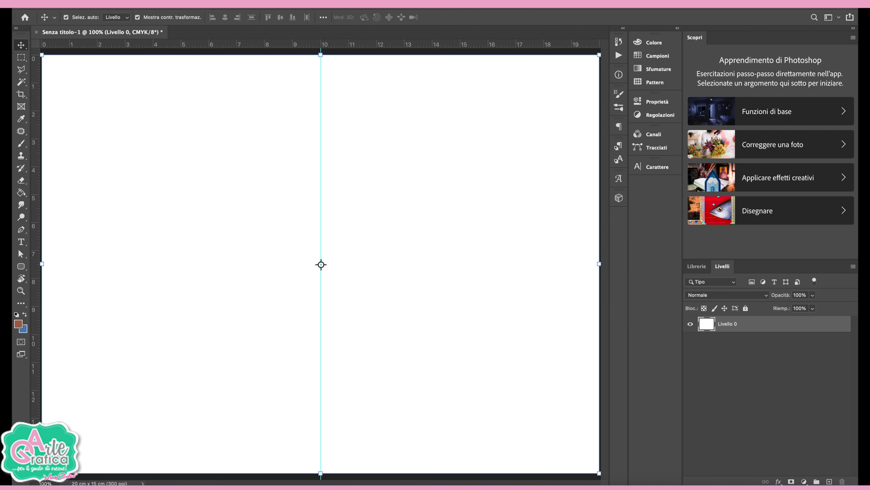
pyautogui.click(300, 4)
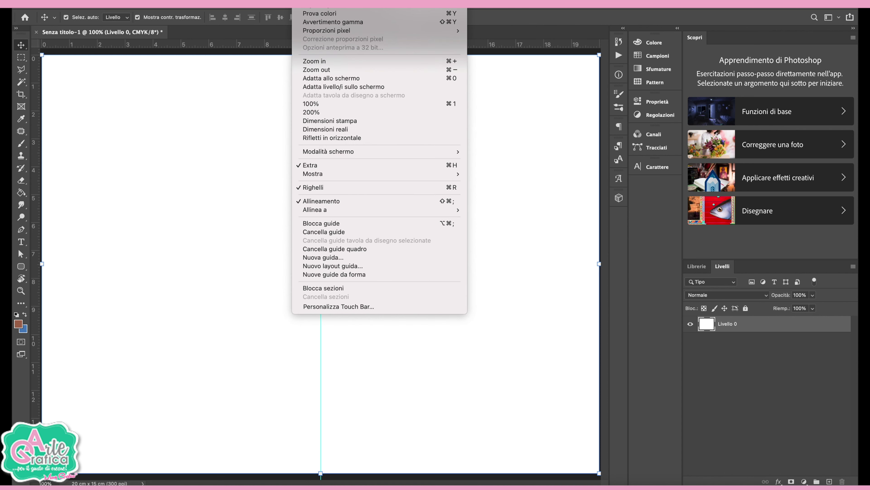
pyautogui.click(603, 208)
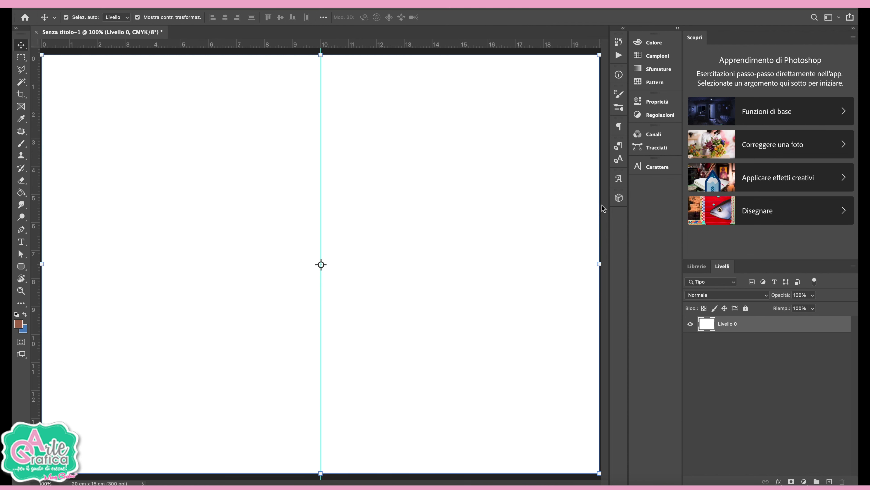
pyautogui.click(21, 106)
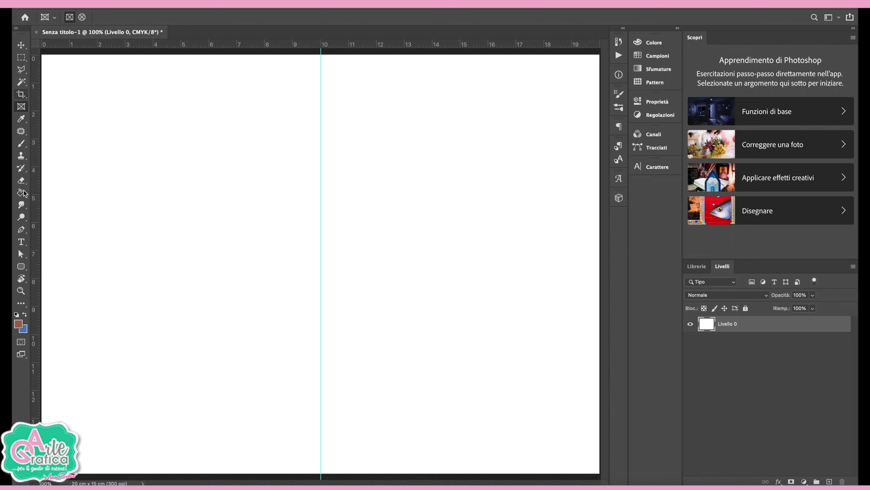
# Step: Draw a rectangle covering the lower half of the card
pyautogui.click(21, 278)
pyautogui.rightClick(20, 266)
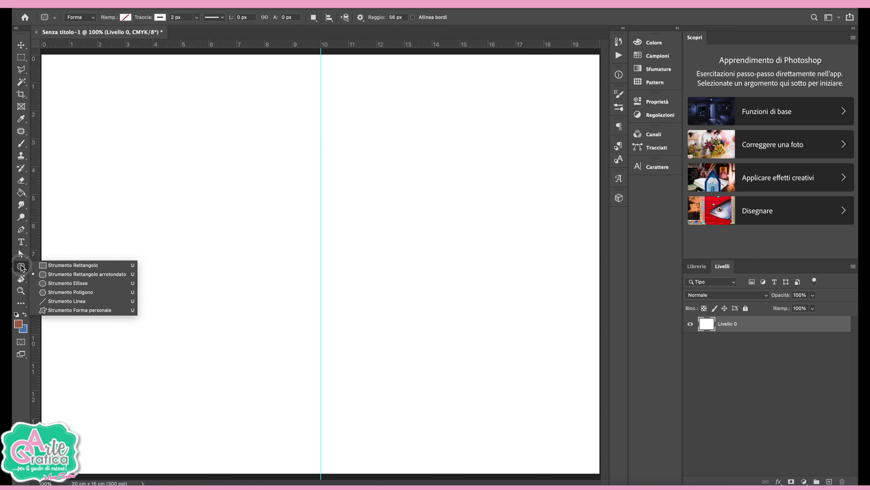
pyautogui.click(62, 261)
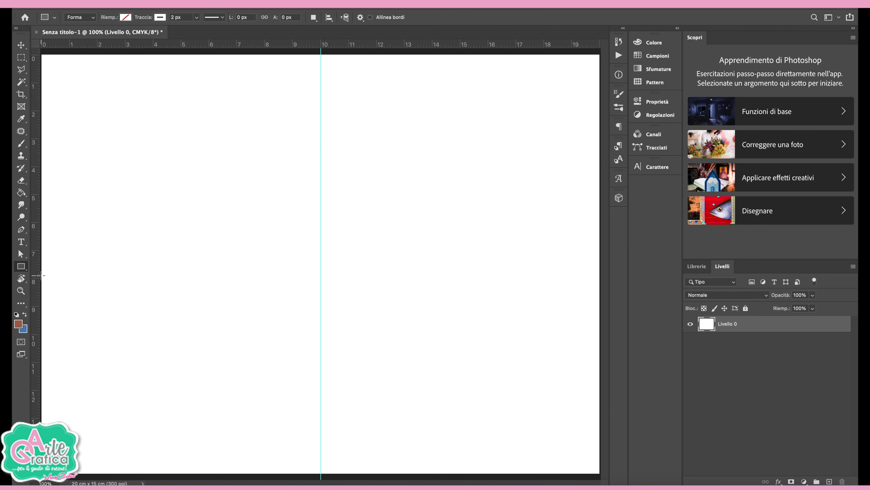
pyautogui.moveTo(41, 273)
pyautogui.mouseDown()
pyautogui.moveTo(58, 288)
pyautogui.moveTo(597, 476)
pyautogui.mouseUp()
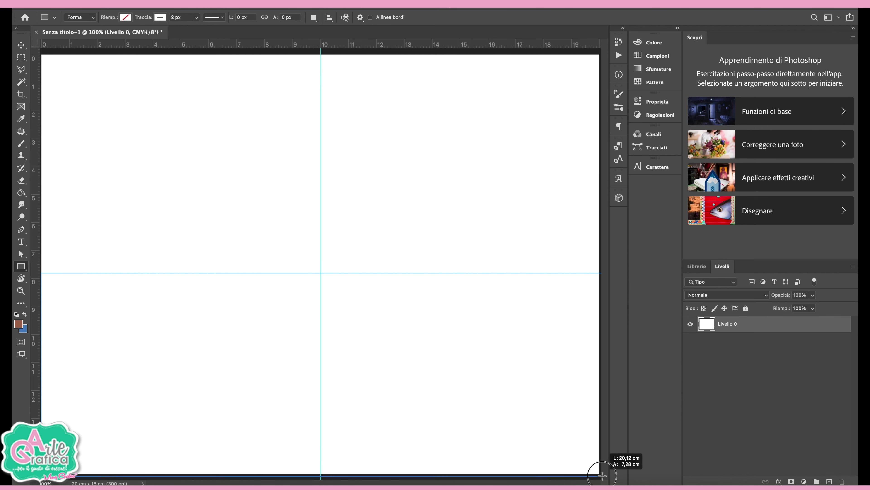
pyautogui.moveTo(597, 476); pyautogui.dragTo(600, 475)
# Step: Give the rectangle no outline and a pink fill
pyautogui.click(160, 17)
pyautogui.click(105, 35)
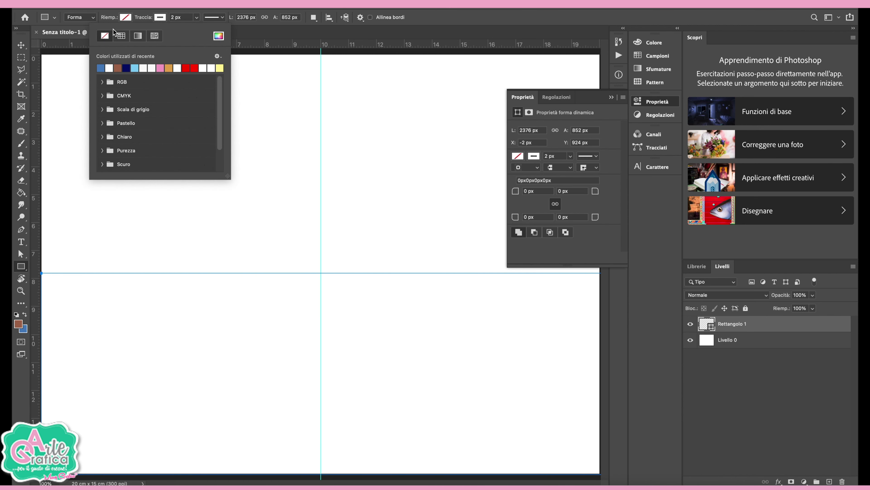
pyautogui.click(126, 17)
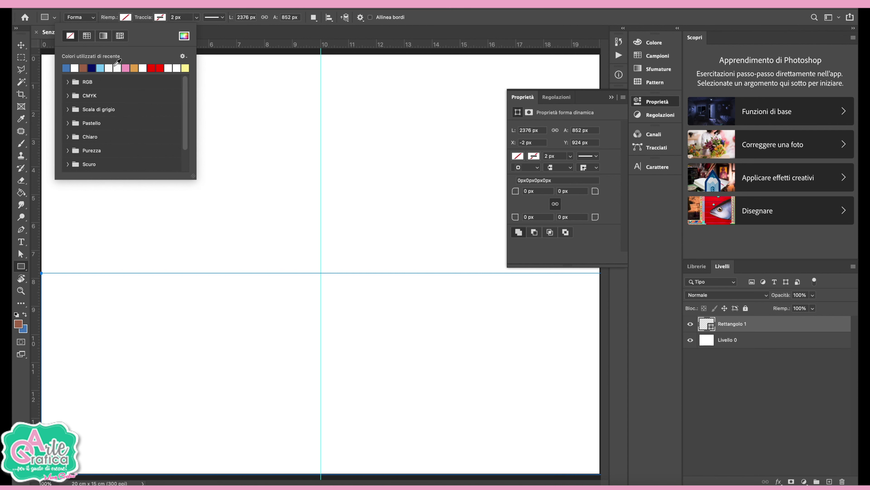
pyautogui.click(126, 68)
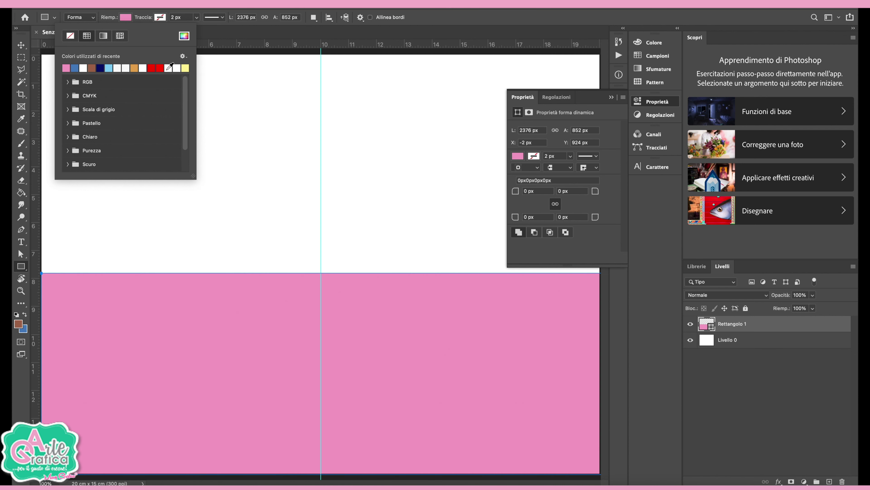
pyautogui.click(20, 45)
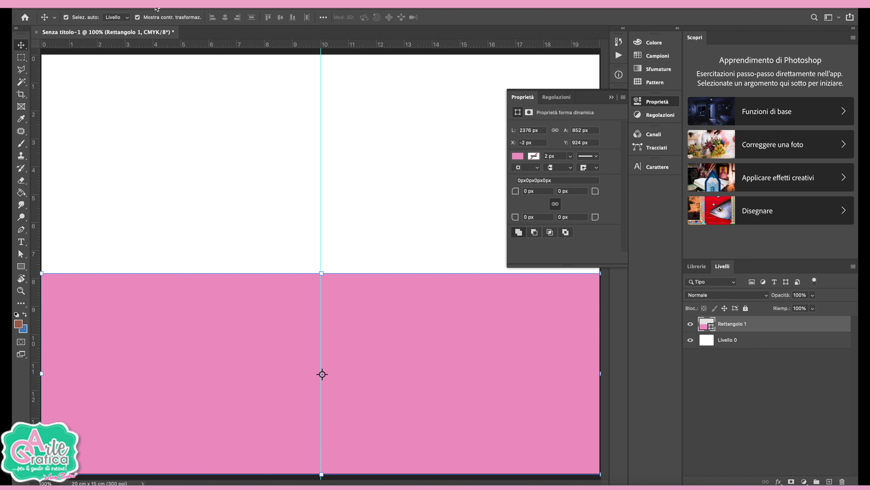
pyautogui.click(611, 97)
pyautogui.click(21, 266)
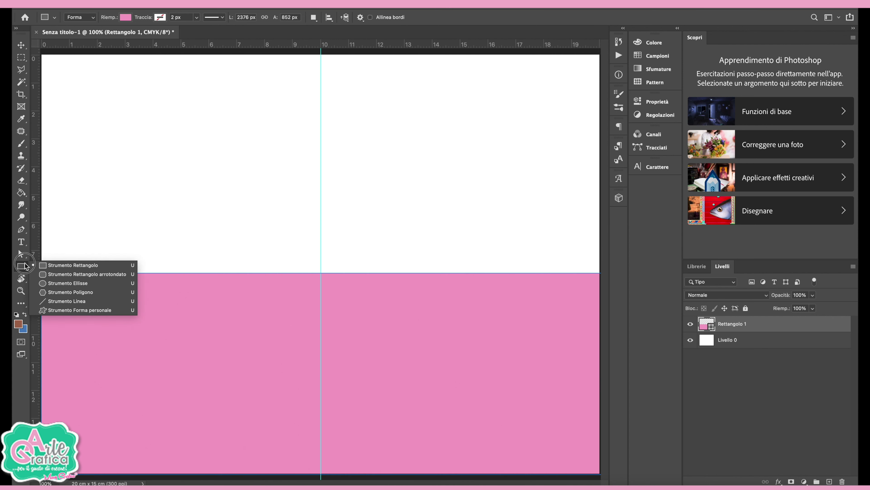
pyautogui.click(68, 282)
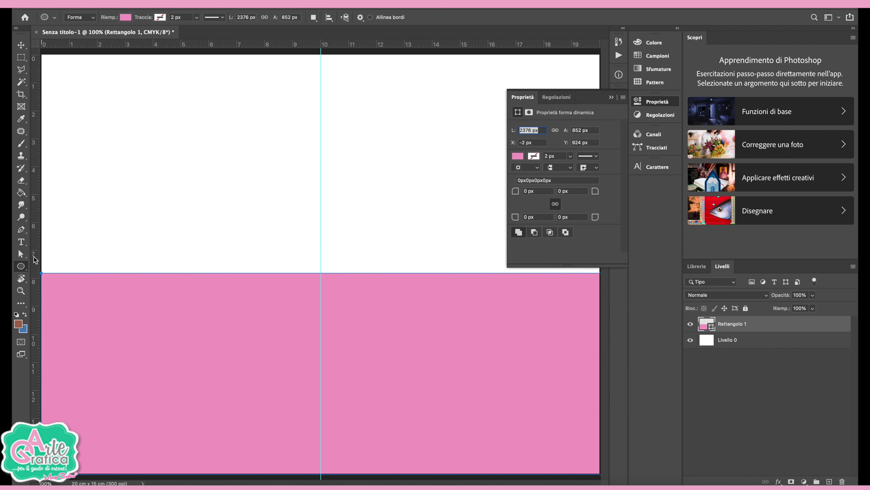
# Step: Draw a white ellipse on the band's top edge against the left page edge
pyautogui.moveTo(40, 243)
pyautogui.mouseDown()
pyautogui.moveTo(136, 293)
pyautogui.moveTo(121, 274)
pyautogui.mouseUp()
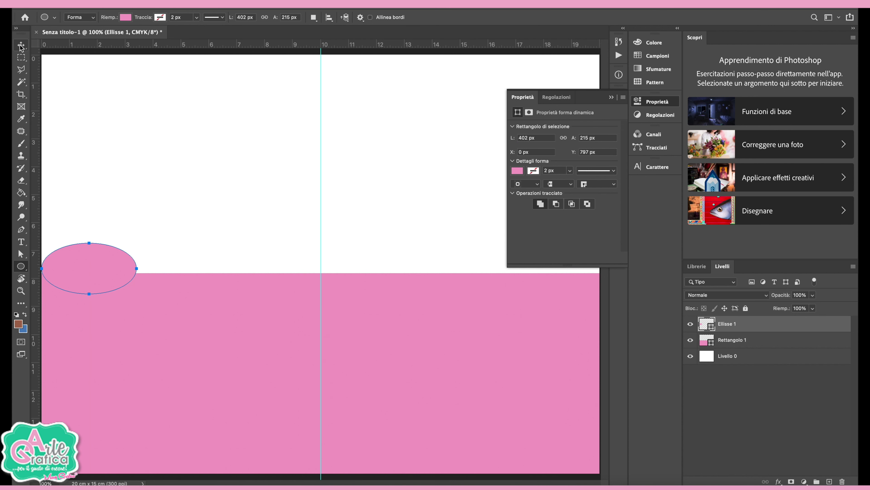
pyautogui.click(521, 173)
pyautogui.click(536, 221)
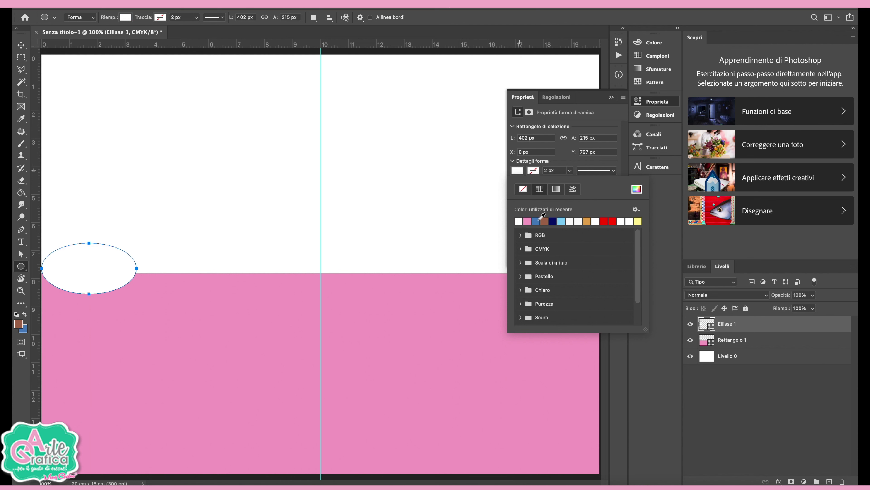
pyautogui.click(21, 45)
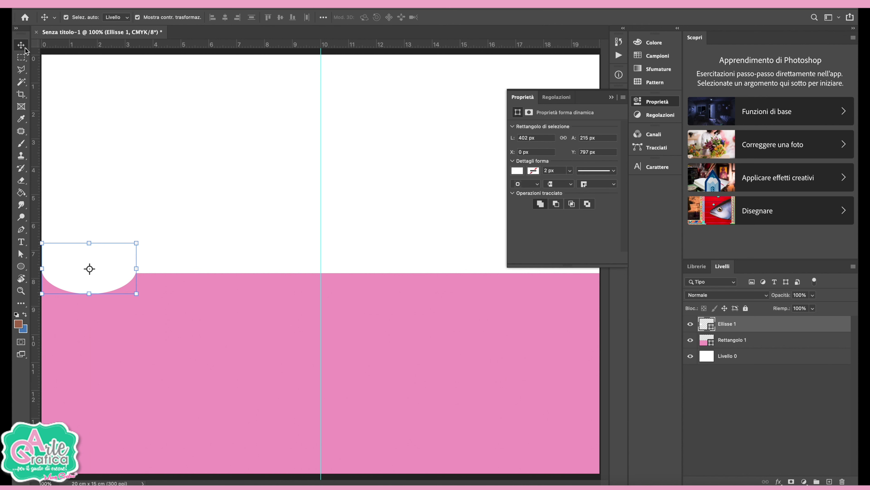
pyautogui.click(123, 257)
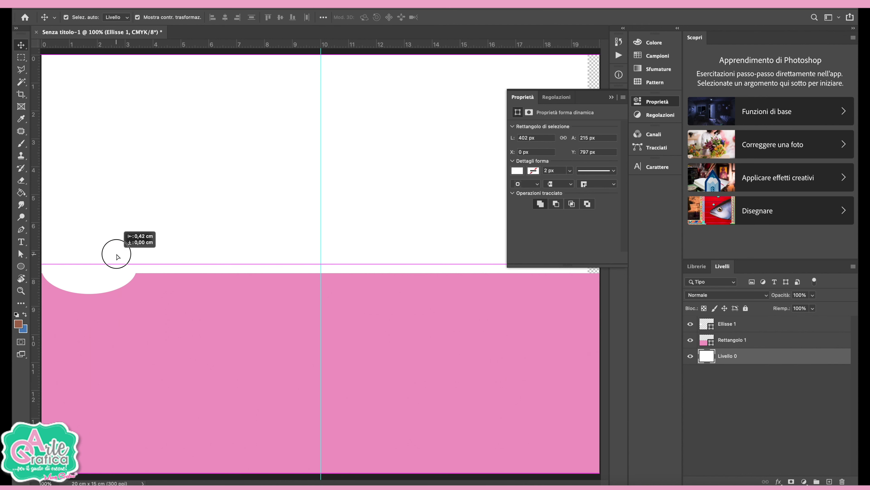
pyautogui.moveTo(123, 257); pyautogui.dragTo(112, 257)
pyautogui.hotkey('ctrl', 'z')
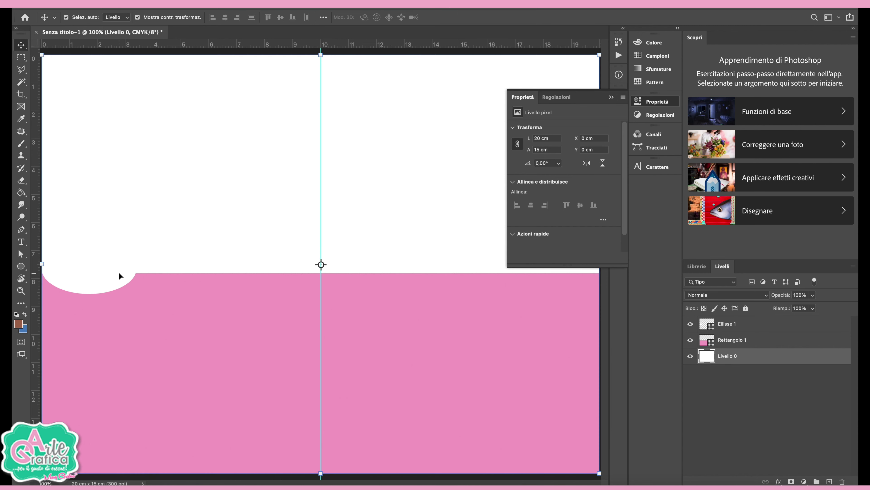
pyautogui.click(119, 275)
pyautogui.moveTo(117, 283)
pyautogui.mouseDown()
pyautogui.moveTo(132, 281)
pyautogui.moveTo(112, 283)
pyautogui.mouseUp()
# Step: Duplicate the ellipse into a row of eight scallops across the card's width
pyautogui.moveTo(753, 324)
pyautogui.mouseDown()
pyautogui.moveTo(853, 477)
pyautogui.moveTo(829, 481)
pyautogui.mouseUp()
pyautogui.moveTo(98, 288); pyautogui.dragTo(188, 287)
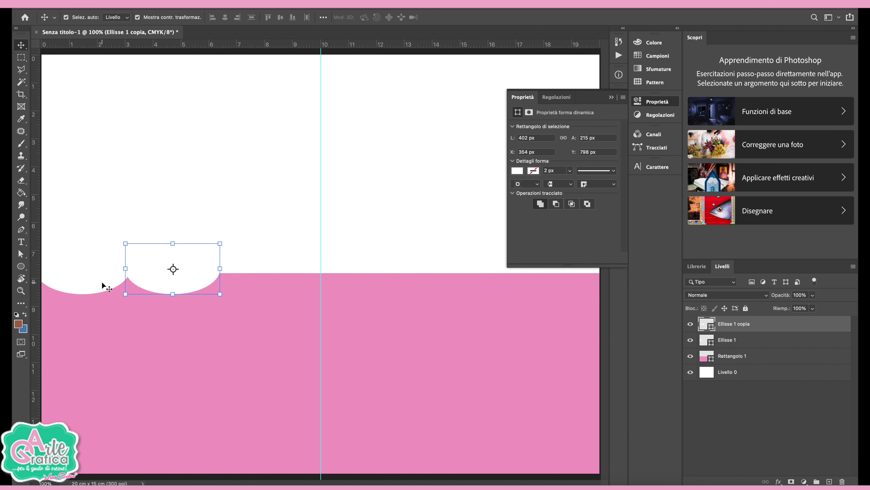
pyautogui.keyDown('shift'); pyautogui.click(100, 281); pyautogui.keyUp('shift')
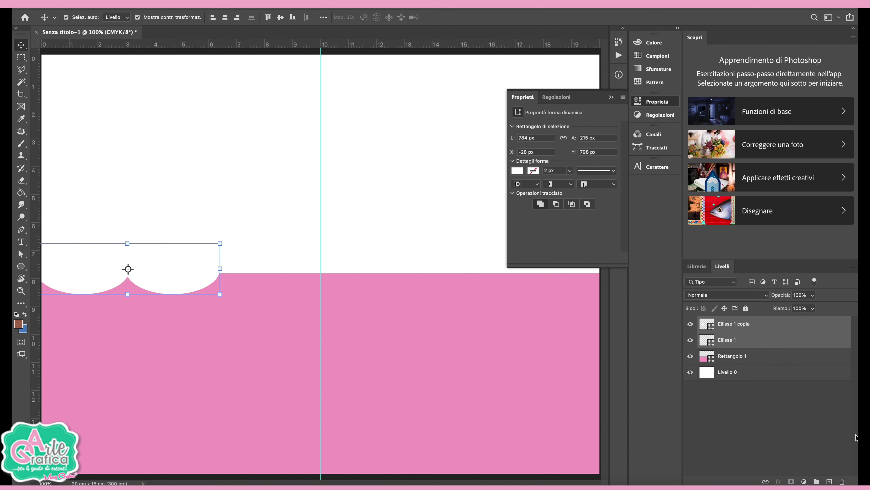
pyautogui.moveTo(761, 342); pyautogui.dragTo(829, 479)
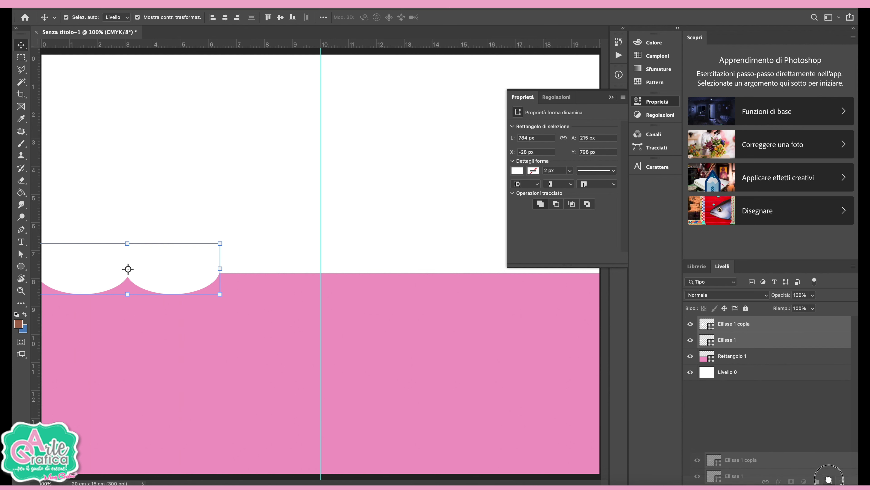
pyautogui.moveTo(101, 279); pyautogui.dragTo(237, 280)
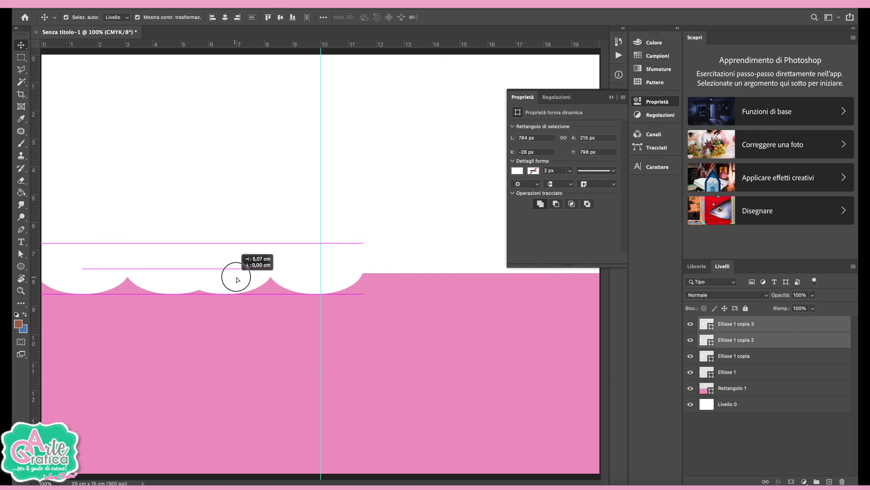
pyautogui.moveTo(237, 280); pyautogui.dragTo(270, 279)
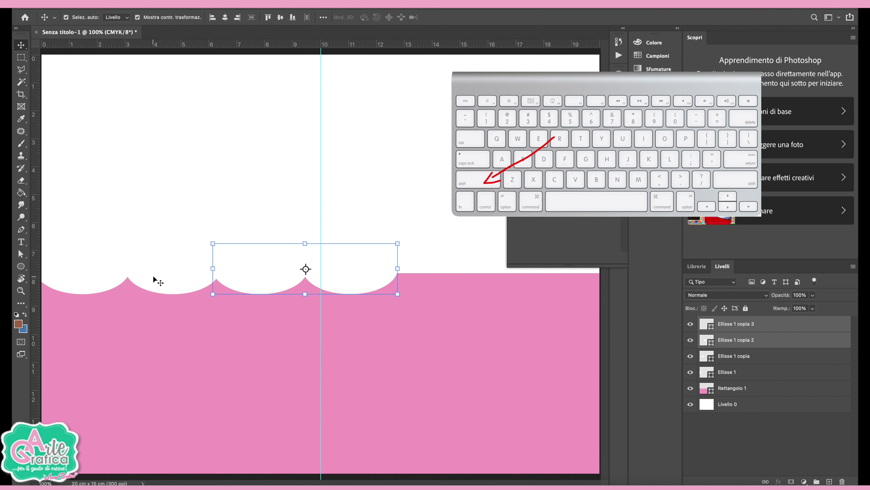
pyautogui.keyDown('shift'); pyautogui.click(154, 277); pyautogui.keyUp('shift')
pyautogui.keyDown('shift'); pyautogui.click(87, 273); pyautogui.keyUp('shift')
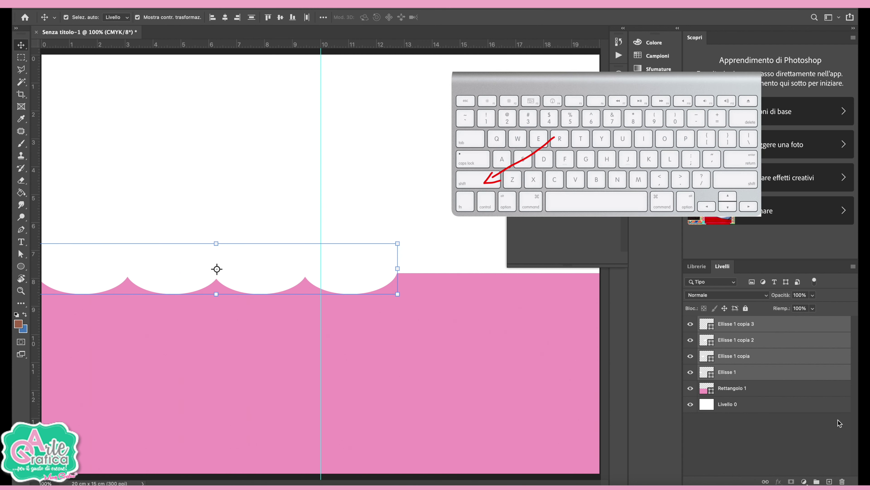
pyautogui.moveTo(764, 376); pyautogui.dragTo(834, 481)
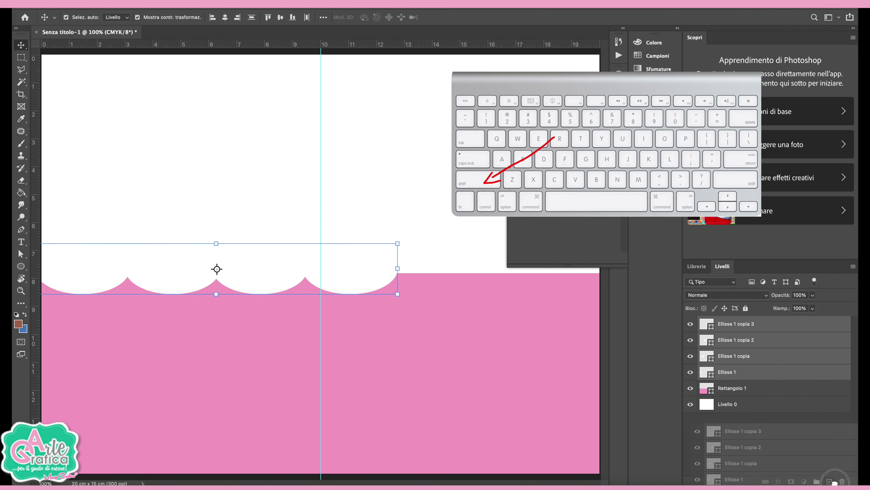
pyautogui.moveTo(105, 278); pyautogui.dragTo(402, 284)
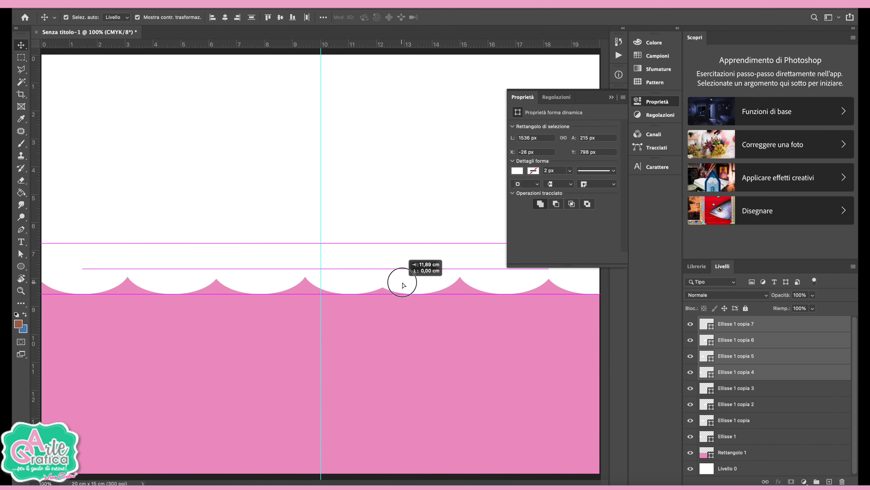
pyautogui.moveTo(402, 285); pyautogui.dragTo(404, 285)
pyautogui.hotkey('ctrl', '-')
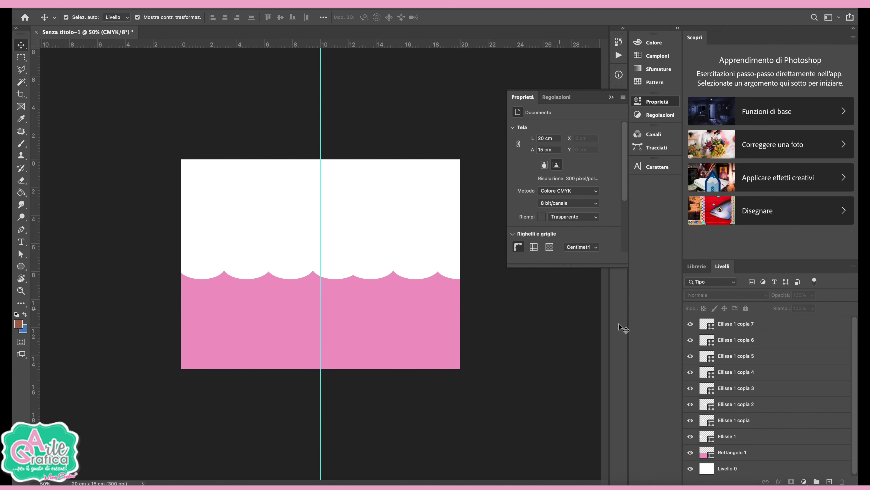
# Step: Delete the extra ellipse copy and nudge the right-hand scallop circles left
pyautogui.click(752, 324)
pyautogui.press('Delete')
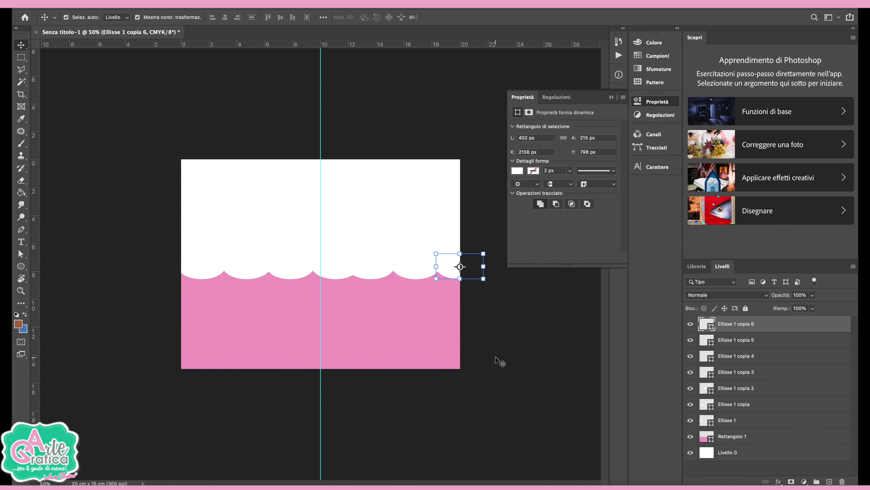
pyautogui.keyDown('shift'); pyautogui.click(413, 274); pyautogui.keyUp('shift')
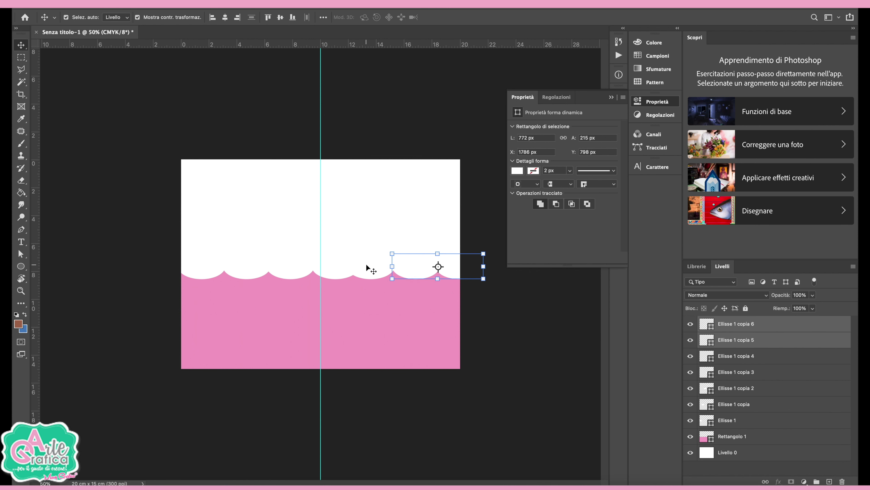
pyautogui.press('Left')
pyautogui.press('Left')
pyautogui.press('Left')
pyautogui.press('Left')
pyautogui.press('Left')
pyautogui.press('Left')
pyautogui.press('Left')
pyautogui.press('Left')
pyautogui.press('Left')
pyautogui.press('Left')
pyautogui.press('Left')
pyautogui.press('Left')
pyautogui.press('Left')
pyautogui.press('Left')
pyautogui.press('Left')
pyautogui.press('Left')
pyautogui.press('Left')
pyautogui.press('Left')
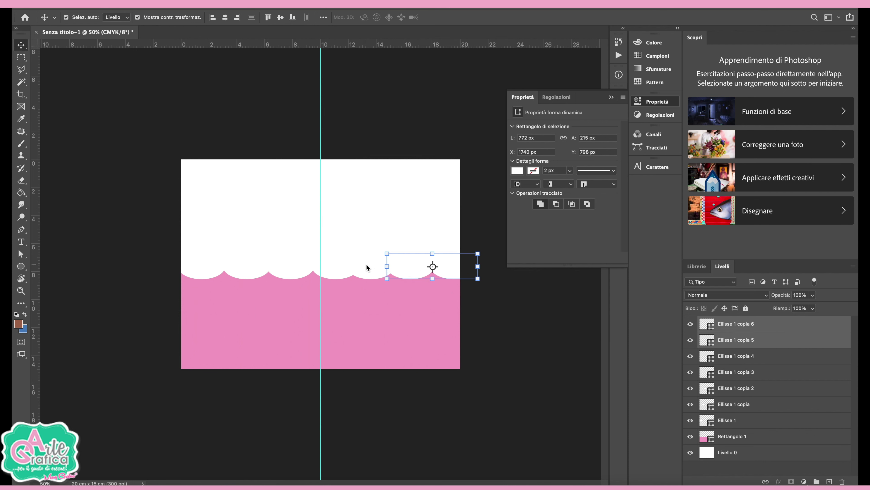
pyautogui.click(569, 345)
pyautogui.click(438, 257)
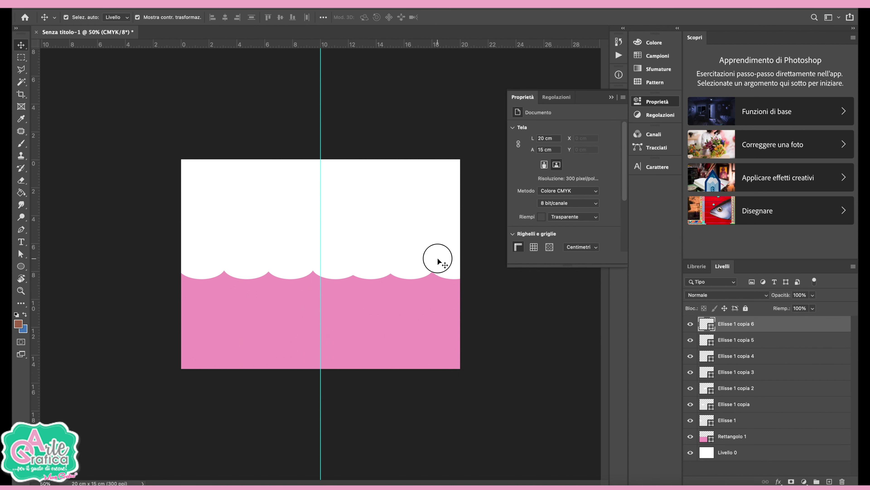
pyautogui.keyDown('shift'); pyautogui.click(402, 269); pyautogui.keyUp('shift')
pyautogui.keyDown('shift'); pyautogui.click(370, 268); pyautogui.keyUp('shift')
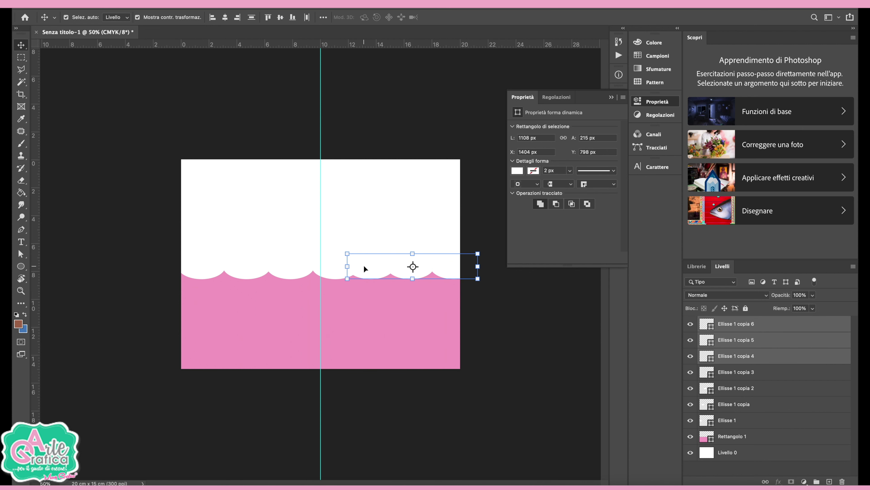
pyautogui.keyDown('shift'); pyautogui.click(336, 268); pyautogui.keyUp('shift')
pyautogui.hotkey('shift', 'Left')
pyautogui.hotkey('shift', 'Left')
pyautogui.press('Left')
pyautogui.press('Left')
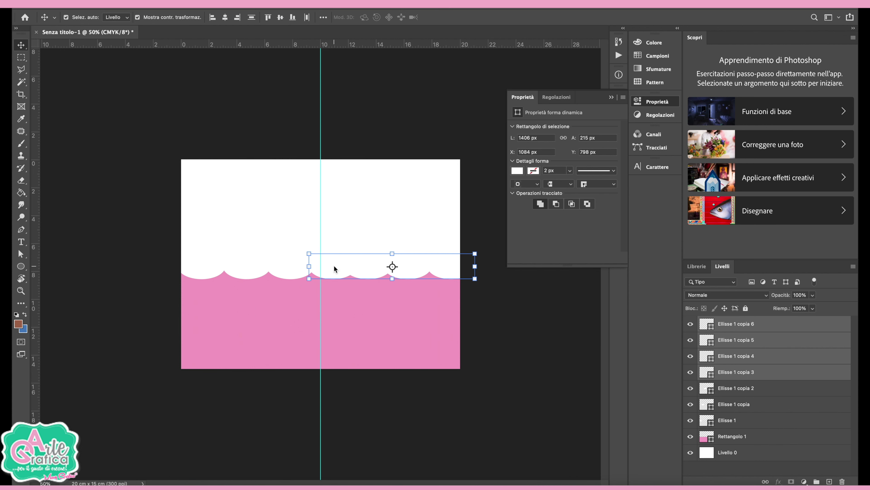
pyautogui.hotkey('alt', '.')
# Step: Add a horizontal guide along the scallop line and shift the middle circles right
pyautogui.moveTo(346, 44); pyautogui.dragTo(289, 270)
pyautogui.press('ctrl')
pyautogui.hotkey('ctrl', '1')
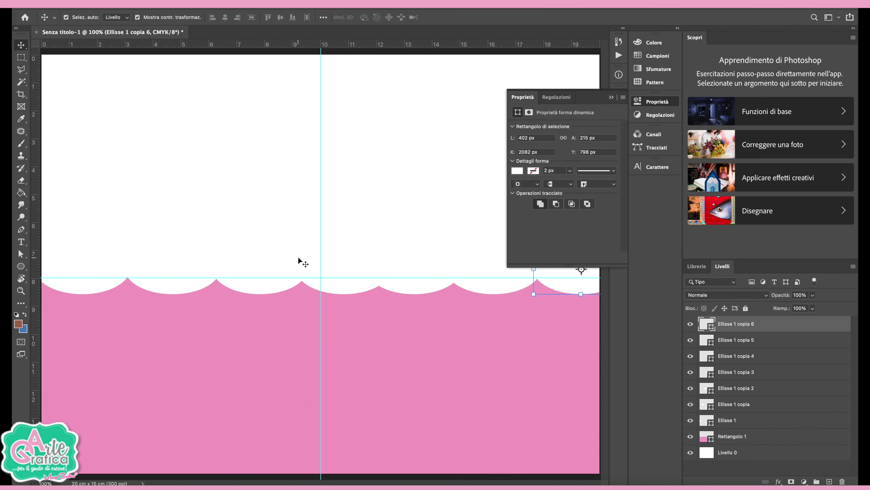
pyautogui.click(248, 282)
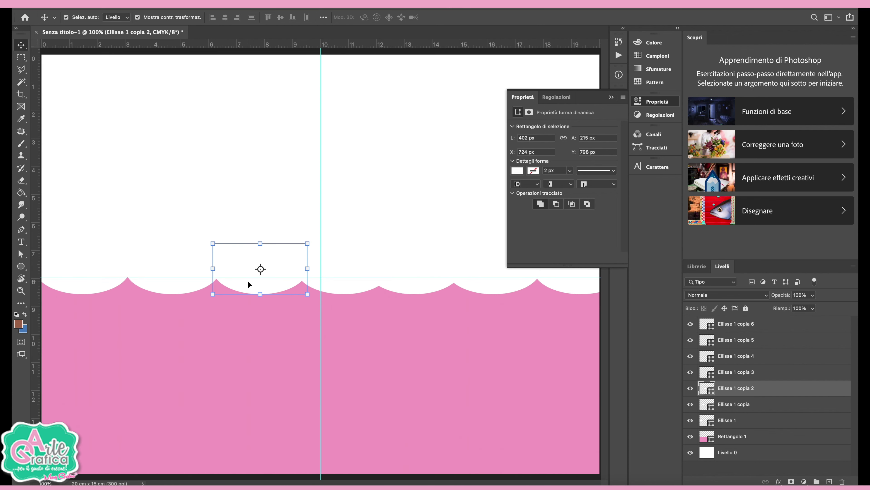
pyautogui.press('Right')
pyautogui.press('Right')
pyautogui.press('Right')
pyautogui.press('Right')
pyautogui.press('Right')
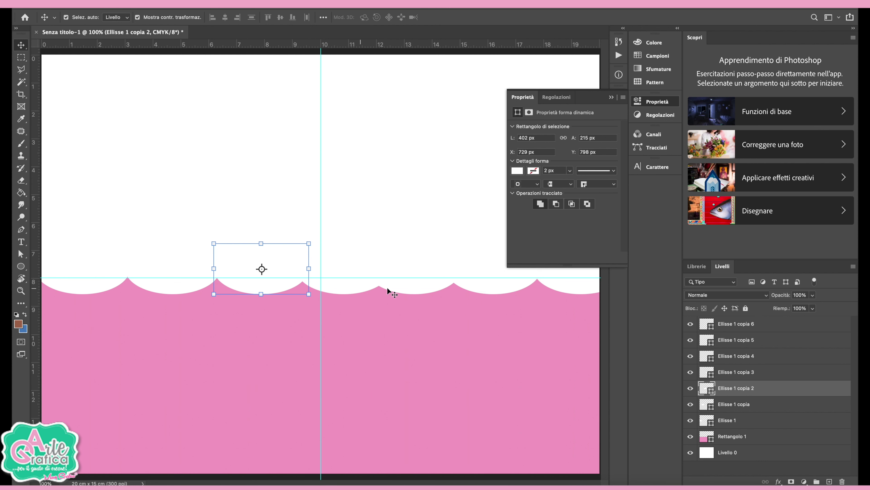
pyautogui.click(368, 285)
pyautogui.press('Right')
pyautogui.press('Right')
pyautogui.press('Right')
pyautogui.press('Right')
pyautogui.press('Right')
pyautogui.press('Right')
pyautogui.press('Right')
pyautogui.press('Right')
pyautogui.press('Right')
pyautogui.press('Right')
pyautogui.press('Right')
pyautogui.press('Right')
pyautogui.press('Right')
pyautogui.press('Right')
pyautogui.press('Right')
pyautogui.press('Right')
pyautogui.press('Right')
pyautogui.press('Right')
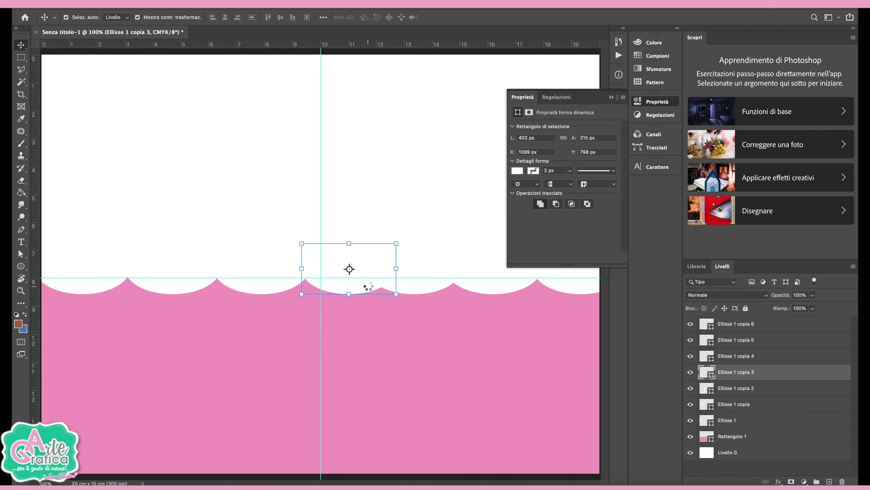
pyautogui.click(418, 286)
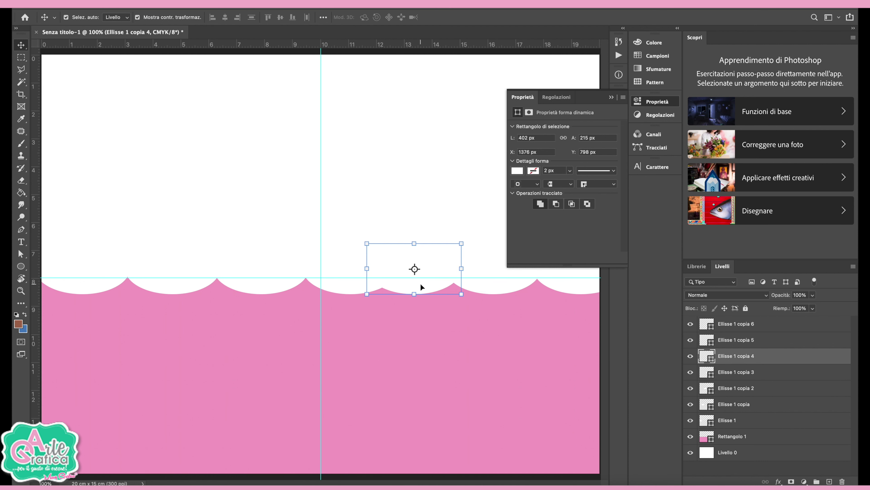
pyautogui.keyDown('shift'); pyautogui.click(487, 281); pyautogui.keyUp('shift')
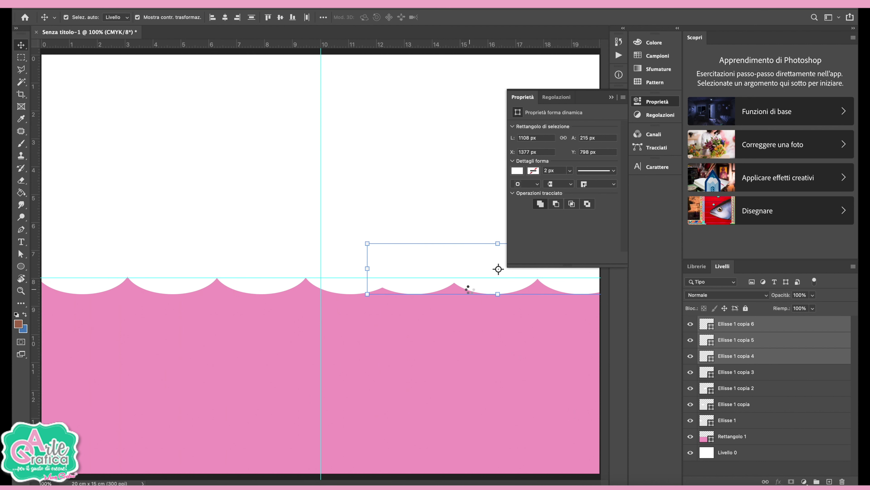
pyautogui.moveTo(418, 287); pyautogui.dragTo(443, 287)
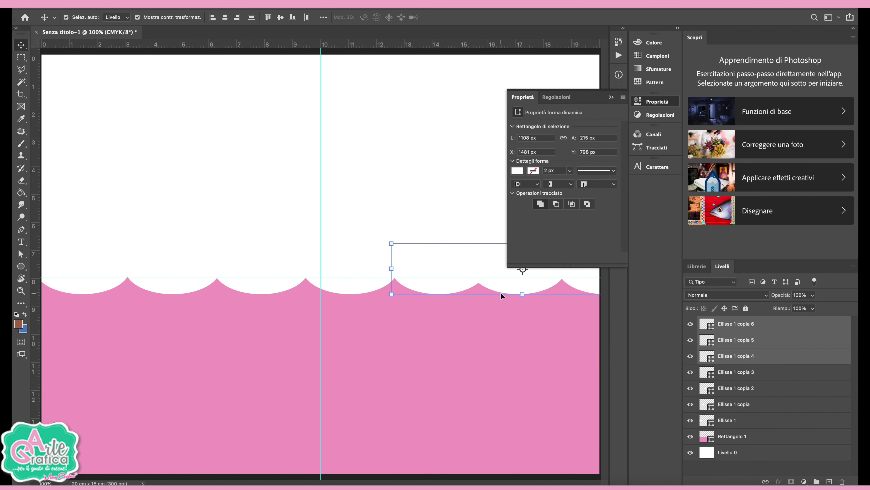
# Step: Shift ellipse copies 5 and 6 right so the scallops end evenly at the card's edge
pyautogui.click(517, 354)
pyautogui.click(522, 293)
pyautogui.keyDown('shift'); pyautogui.click(588, 290); pyautogui.keyUp('shift')
pyautogui.moveTo(519, 286); pyautogui.dragTo(529, 287)
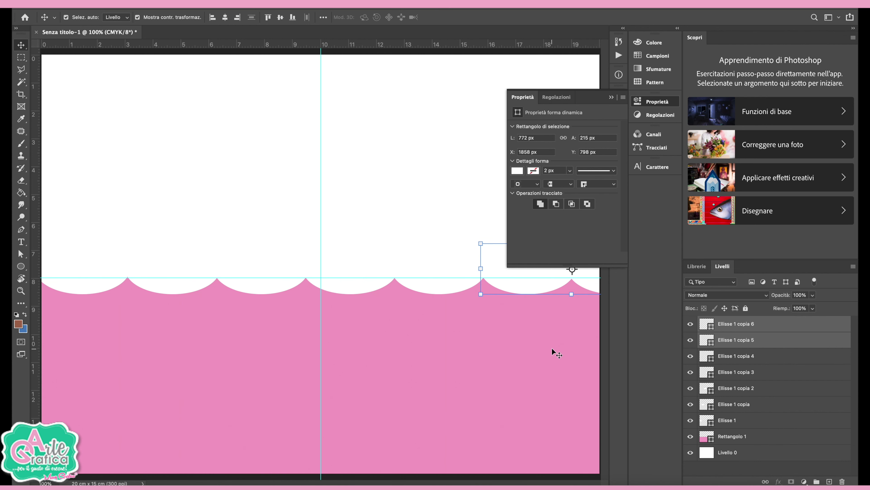
pyautogui.click(557, 353)
pyautogui.click(588, 284)
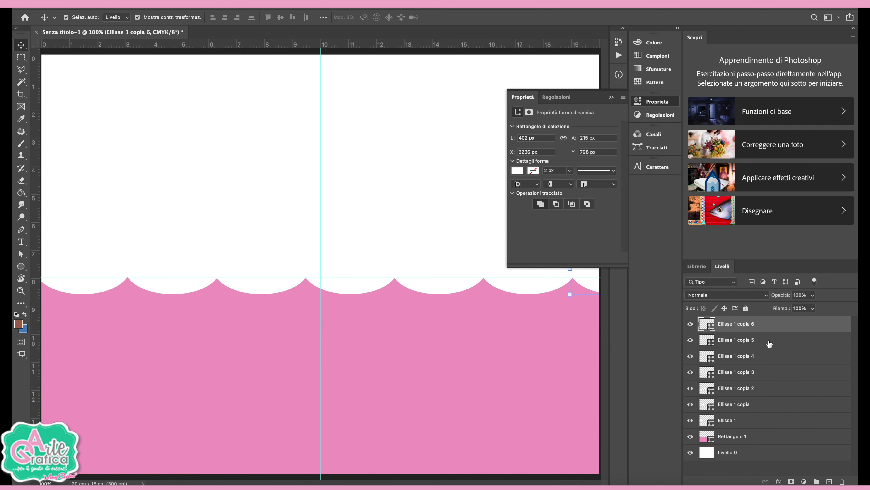
pyautogui.keyDown('shift'); pyautogui.click(755, 418); pyautogui.keyUp('shift')
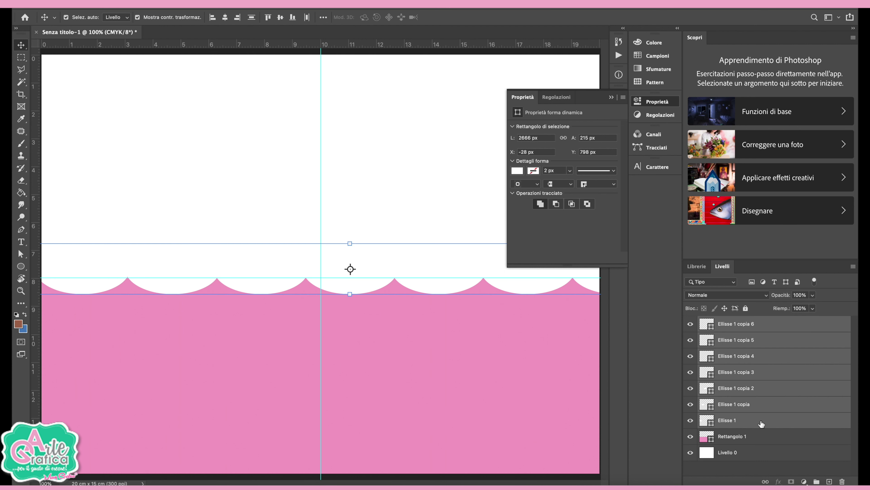
pyautogui.click(854, 267)
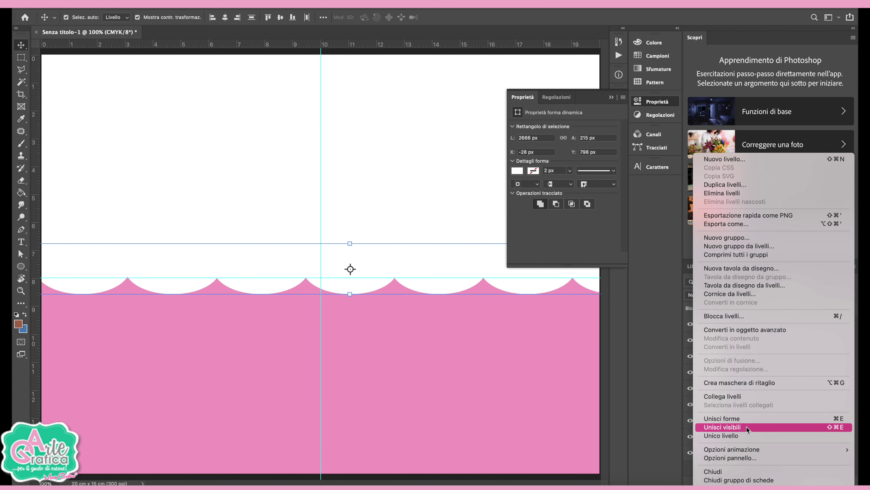
# Step: Merge the scallop circles into one layer and load them as a selection
pyautogui.click(744, 418)
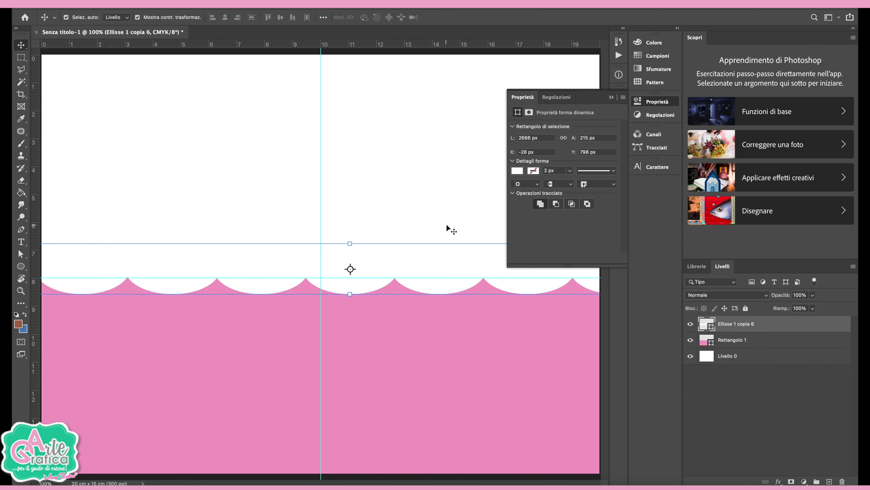
pyautogui.keyDown('ctrl'); pyautogui.click(703, 330); pyautogui.keyUp('ctrl')
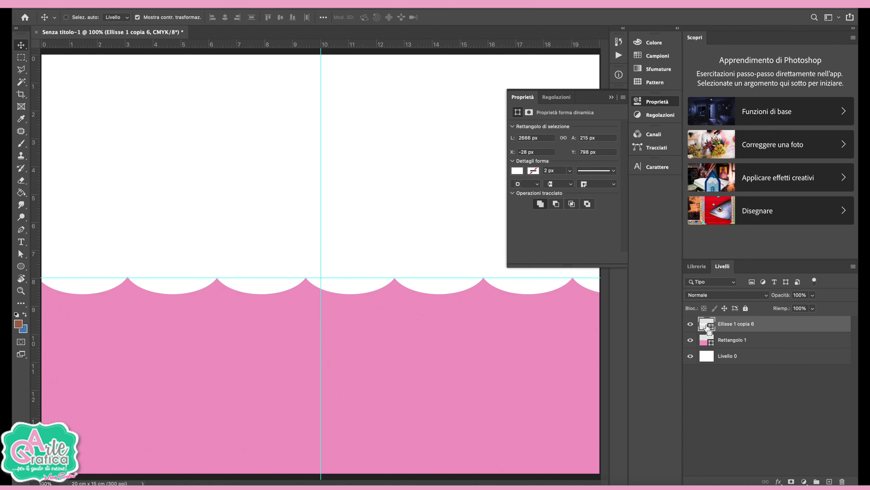
pyautogui.click(731, 341)
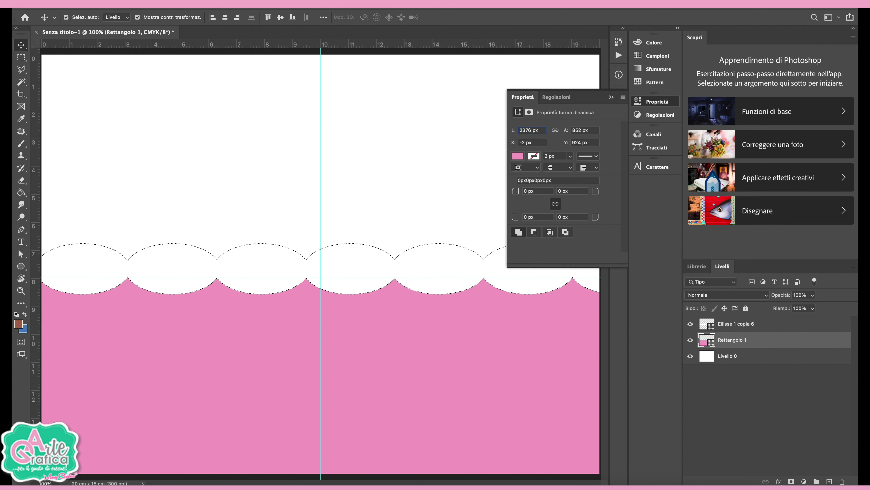
pyautogui.click(788, 481)
pyautogui.hotkey('ctrl', 'z')
# Step: Invert the selection and mask Rettangolo 1 so its top edge is scalloped
pyautogui.click(204, 4)
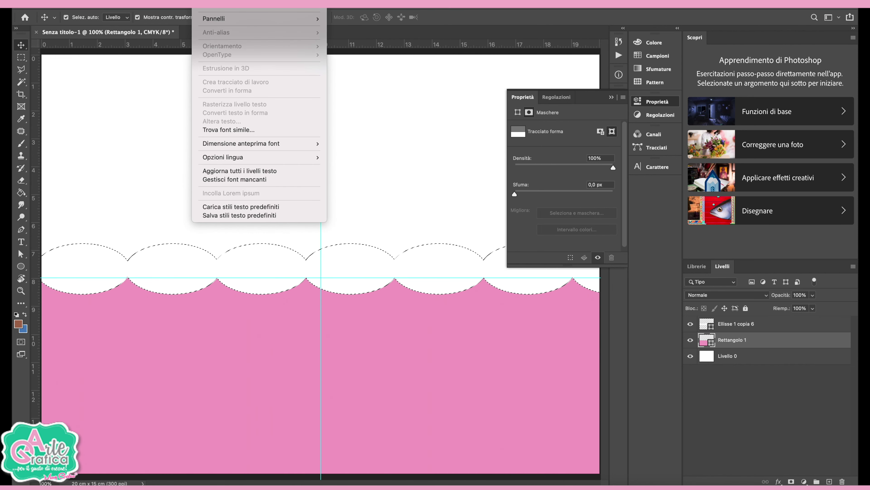
pyautogui.click(240, 31)
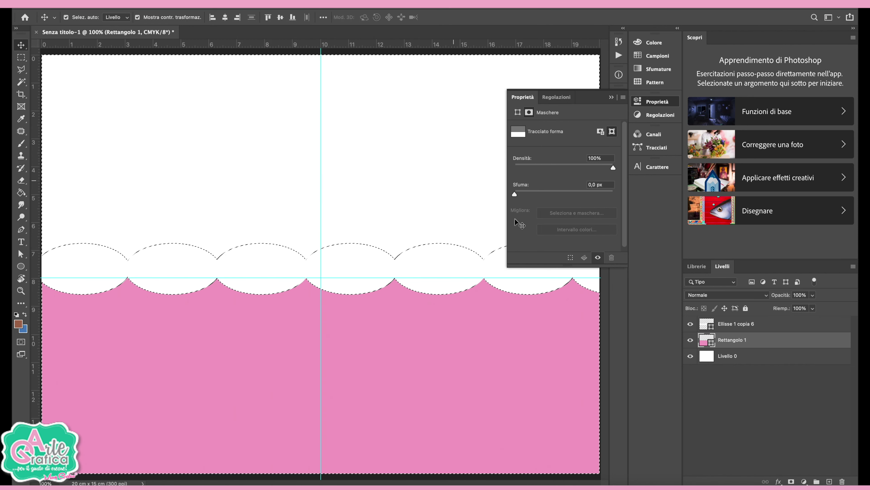
pyautogui.click(791, 481)
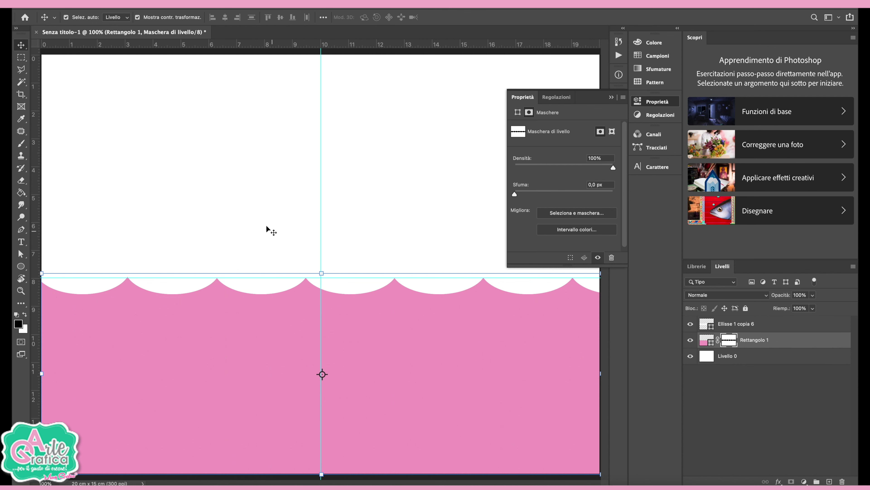
pyautogui.click(261, 208)
pyautogui.hotkey('ctrl', '-')
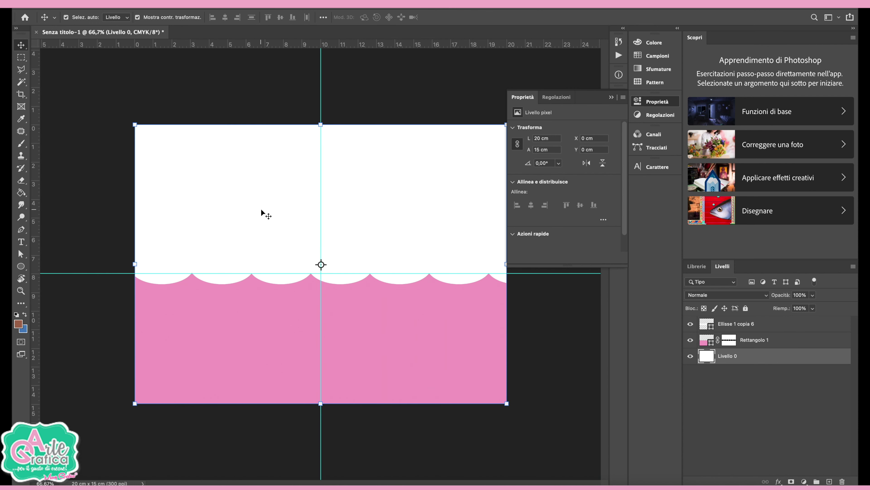
# Step: Hide Ellisse 1 copia 6, stretch Rettangolo 1 past the left edge, then start a new document
pyautogui.click(690, 323)
pyautogui.click(353, 348)
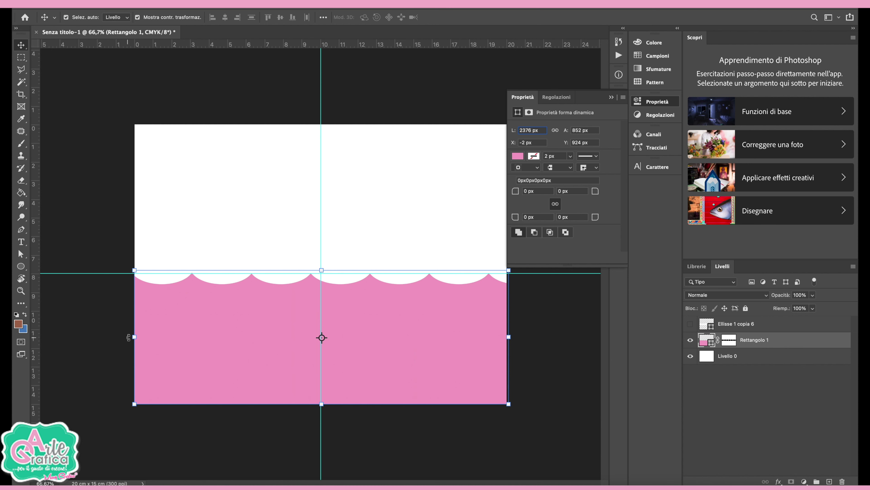
pyautogui.moveTo(133, 337); pyautogui.dragTo(120, 336)
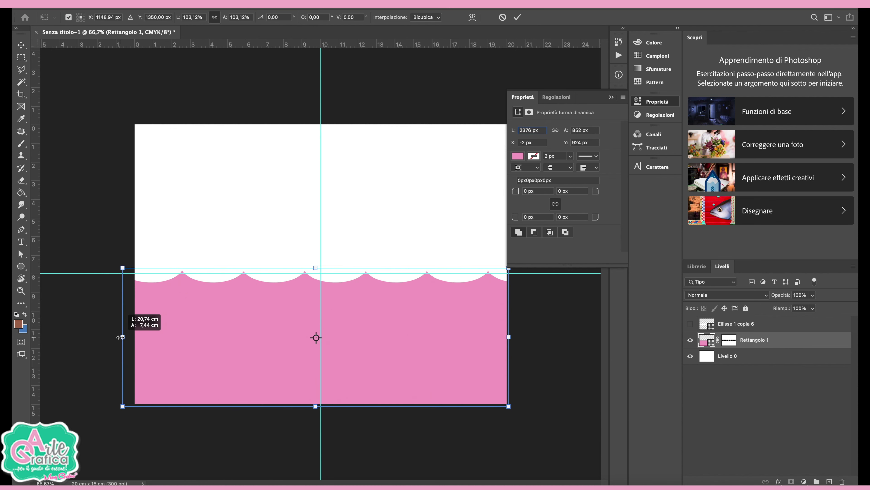
pyautogui.moveTo(134, 336); pyautogui.dragTo(101, 337)
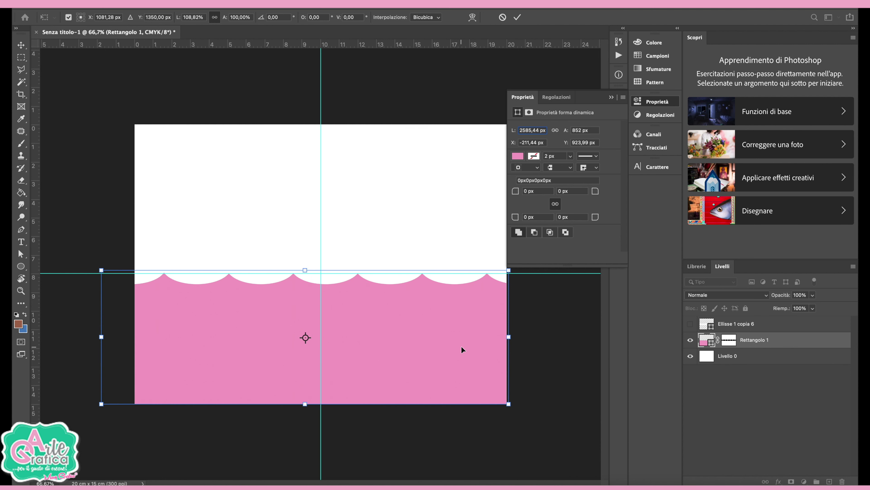
pyautogui.press('Return')
pyautogui.click(549, 355)
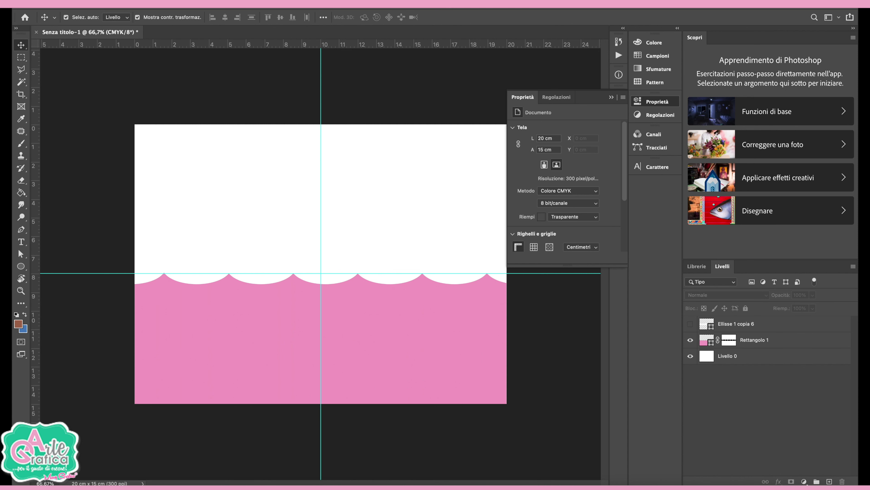
pyautogui.click(83, 3)
pyautogui.click(94, 8)
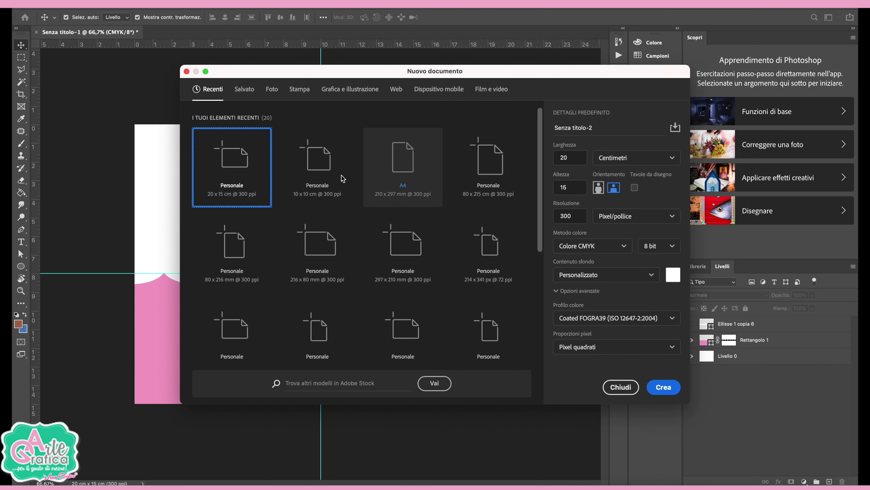
# Step: Create a 10 × 10 cm document and draw a thin strip along its left edge
pyautogui.click(318, 168)
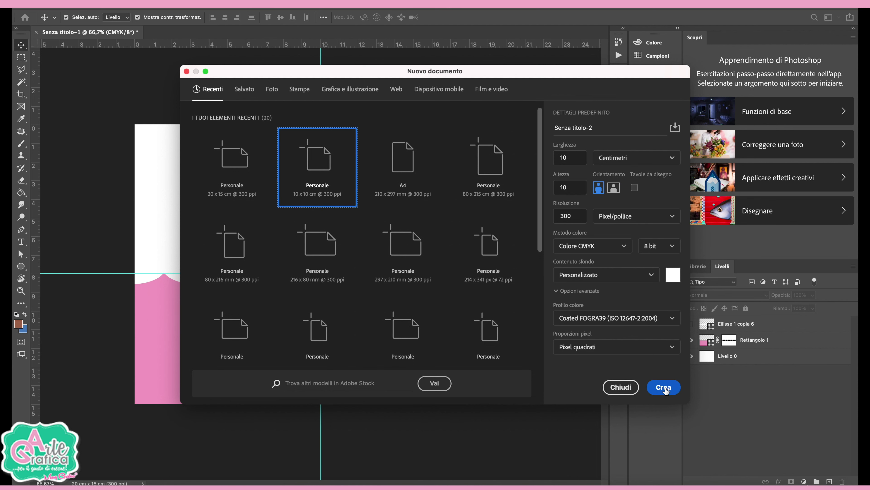
pyautogui.click(665, 391)
pyautogui.press('u')
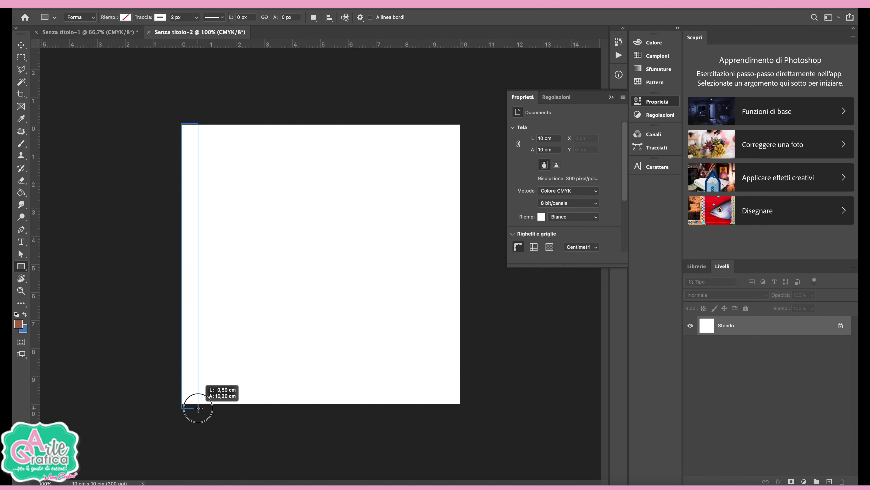
pyautogui.moveTo(182, 123); pyautogui.dragTo(198, 408)
# Step: Give the strip no outline and a pale cyan fill (#b3eaf9)
pyautogui.click(535, 156)
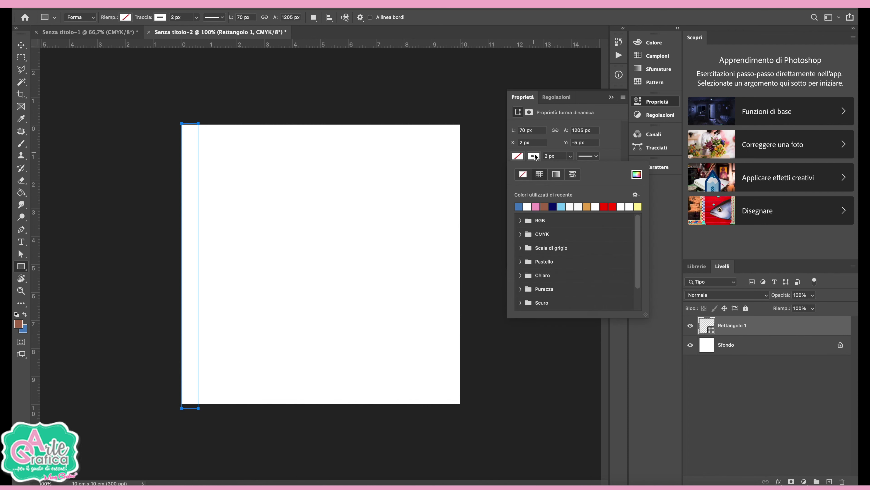
pyautogui.click(522, 174)
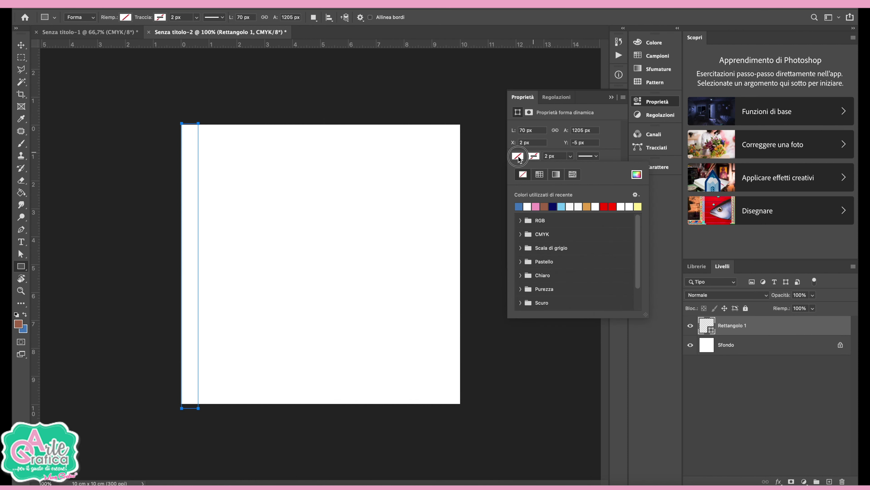
pyautogui.click(636, 176)
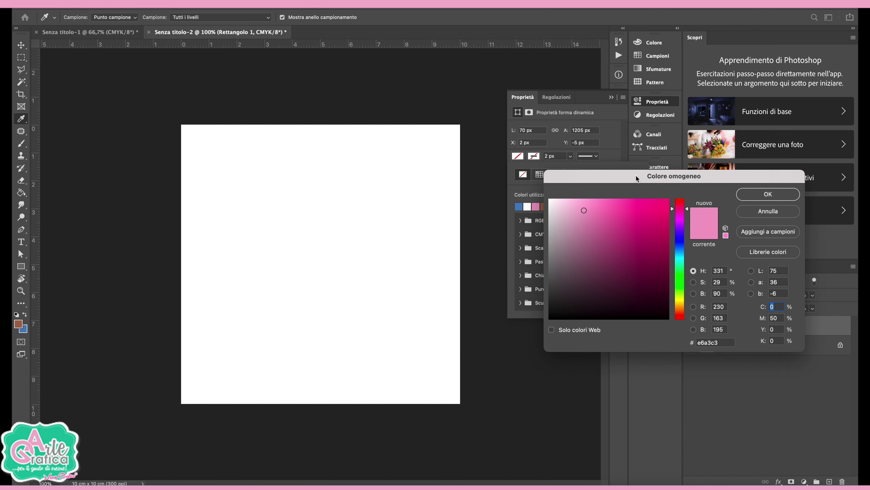
pyautogui.click(682, 283)
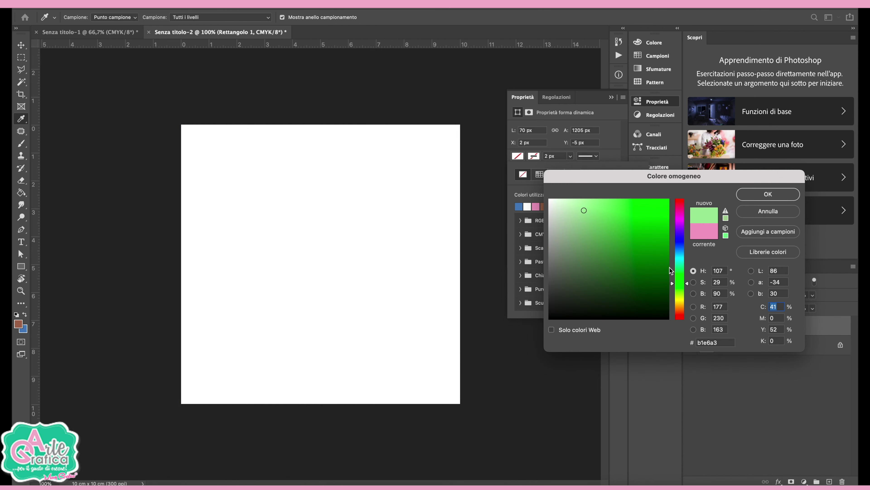
pyautogui.moveTo(679, 279); pyautogui.dragTo(673, 257)
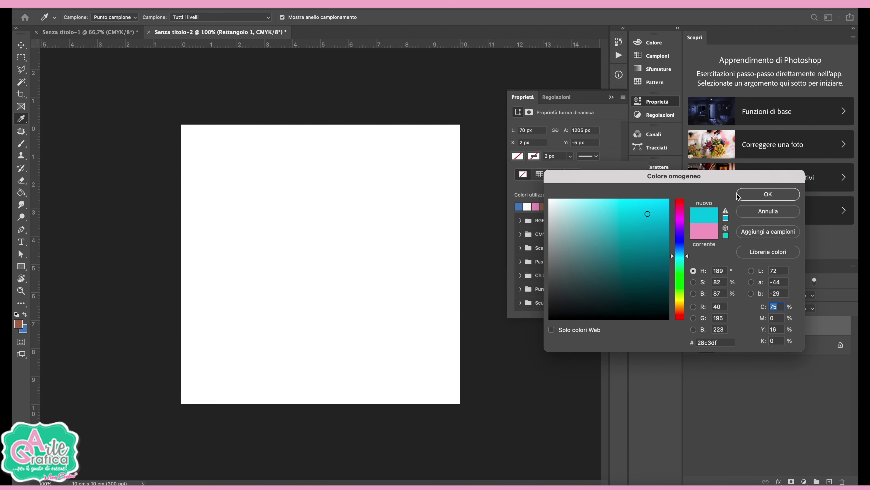
pyautogui.click(746, 195)
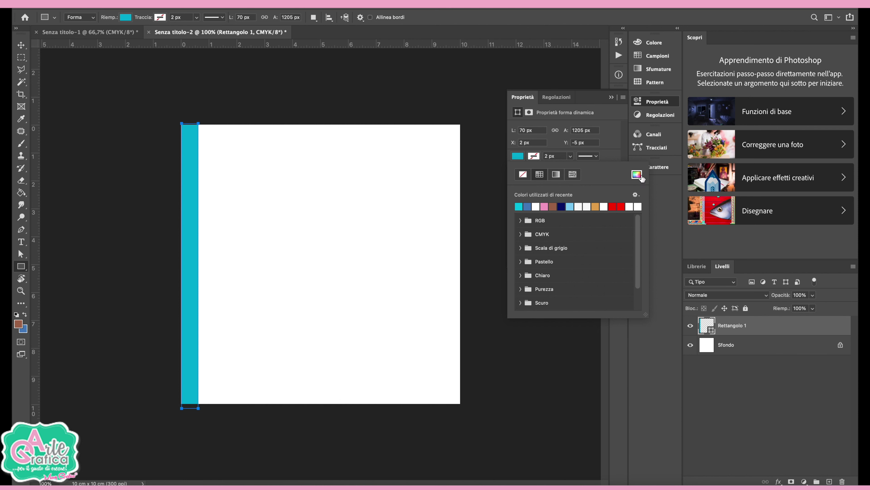
pyautogui.click(641, 175)
pyautogui.moveTo(629, 221); pyautogui.dragTo(593, 204)
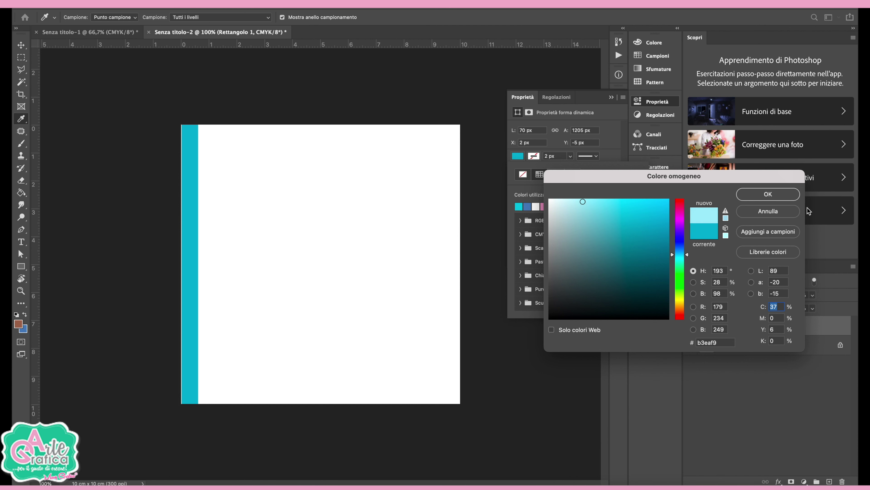
pyautogui.click(782, 196)
pyautogui.click(21, 45)
pyautogui.click(219, 89)
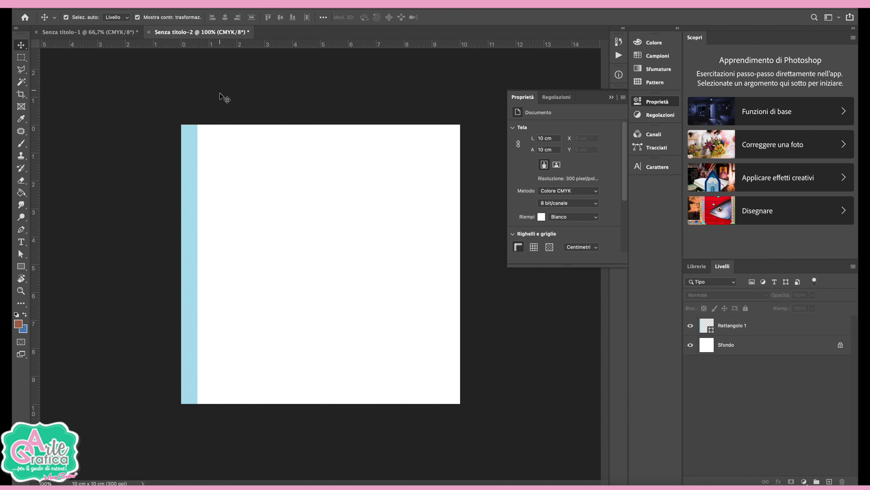
pyautogui.click(186, 209)
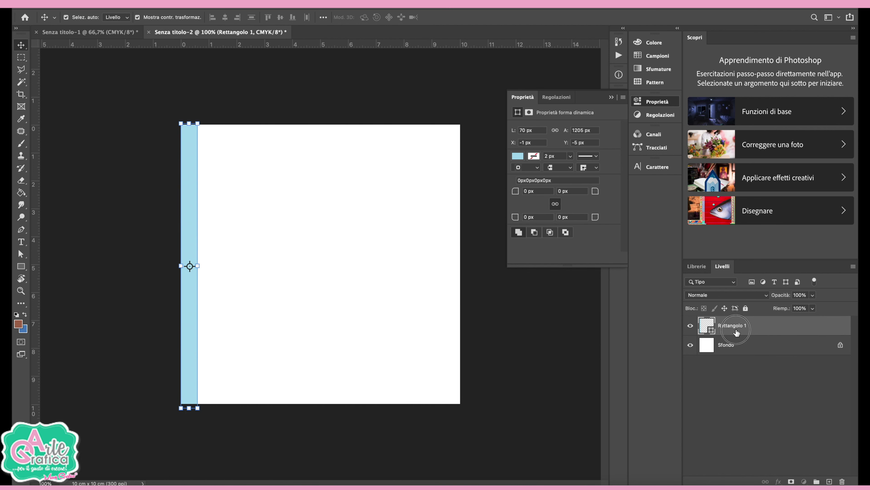
# Step: Duplicate the strip as Rettangolo 1 copia beside the original and fill it pale pink (#f5dee9)
pyautogui.moveTo(733, 330); pyautogui.dragTo(830, 481)
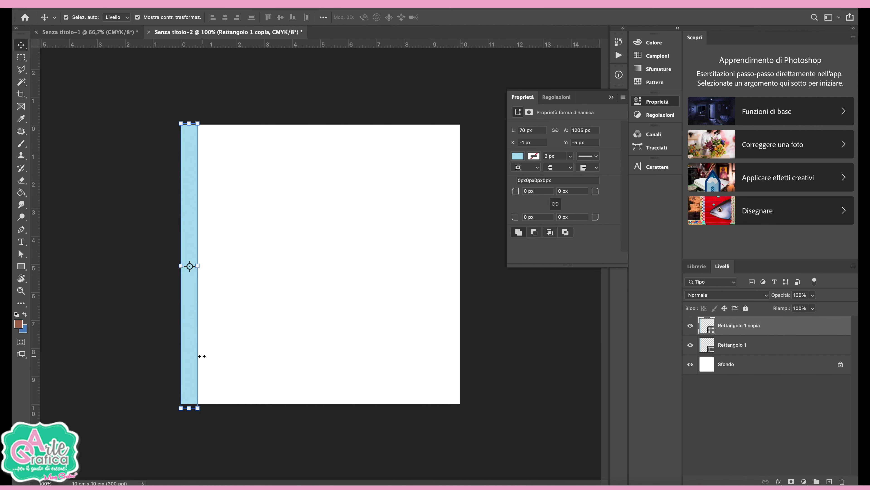
pyautogui.moveTo(190, 356); pyautogui.dragTo(208, 357)
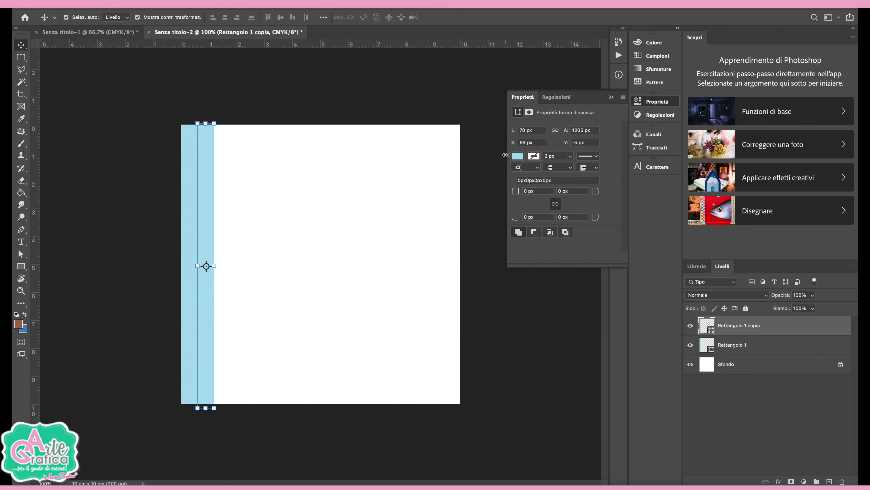
pyautogui.click(519, 157)
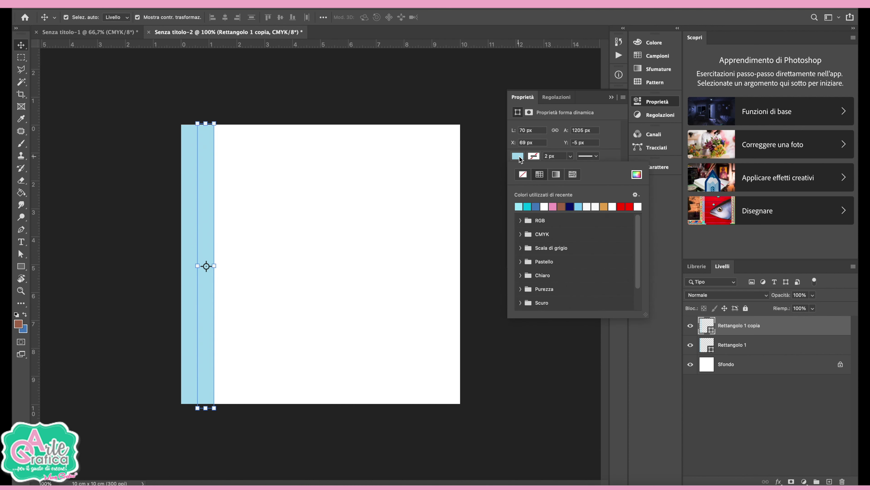
pyautogui.click(554, 206)
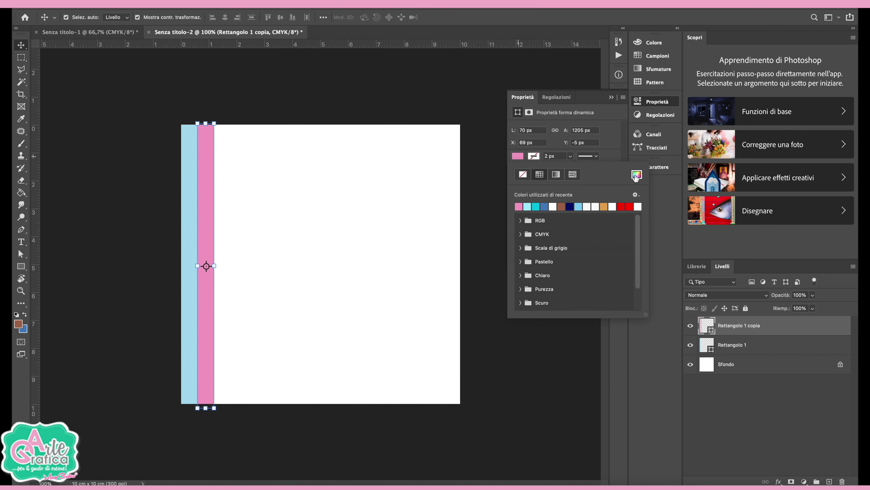
pyautogui.click(636, 176)
pyautogui.moveTo(582, 212); pyautogui.dragTo(561, 203)
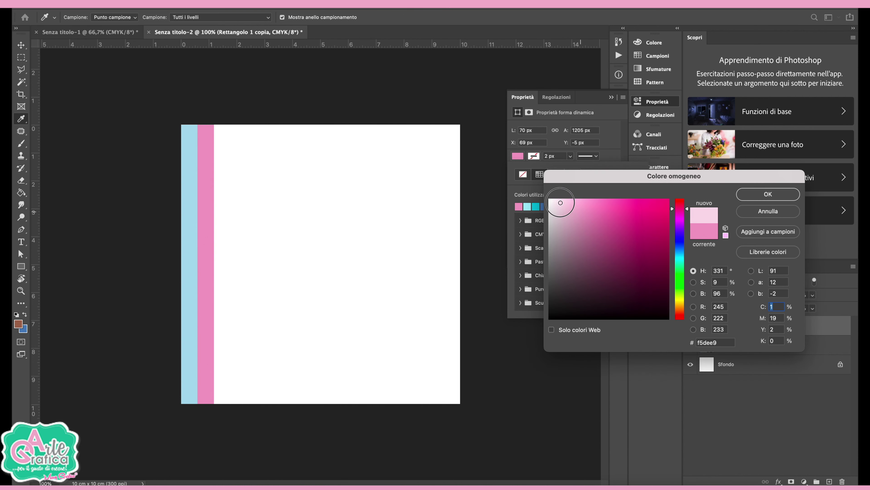
pyautogui.click(768, 194)
pyautogui.click(356, 85)
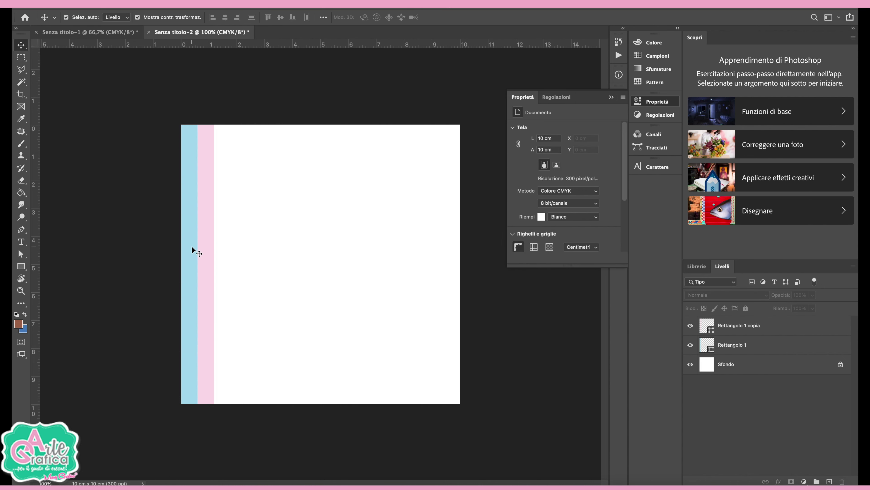
pyautogui.click(204, 355)
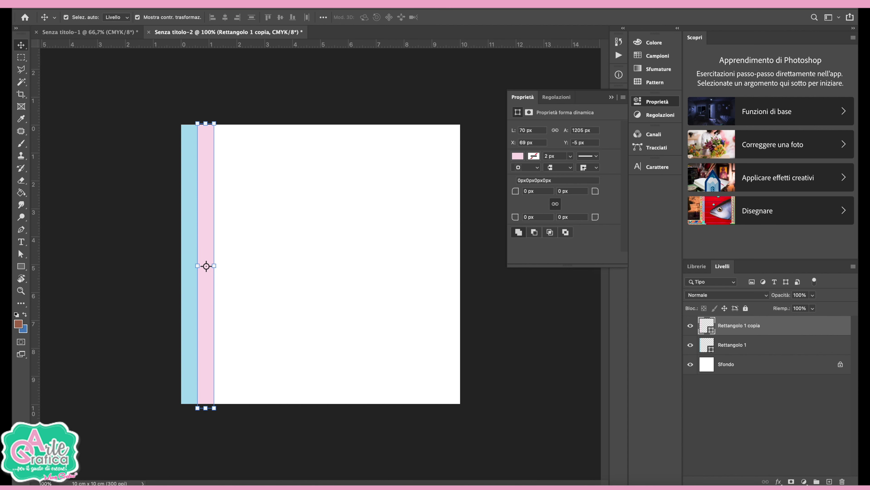
pyautogui.click(289, 3)
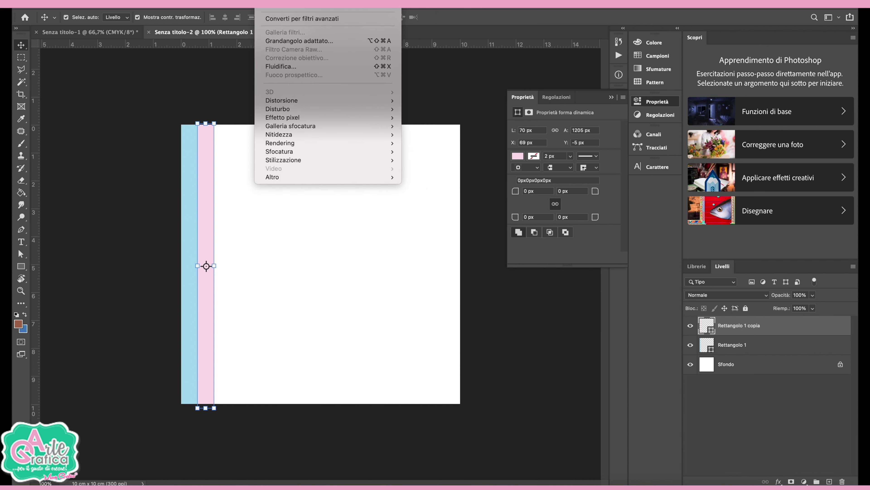
# Step: Convert the pink strip to a smart object and Liquify its edge into a wave
pyautogui.click(302, 66)
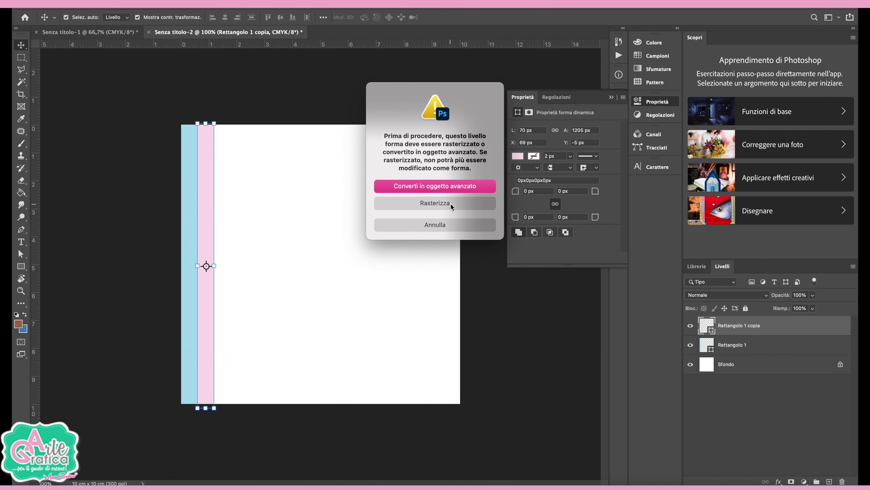
pyautogui.click(476, 186)
pyautogui.click(504, 203)
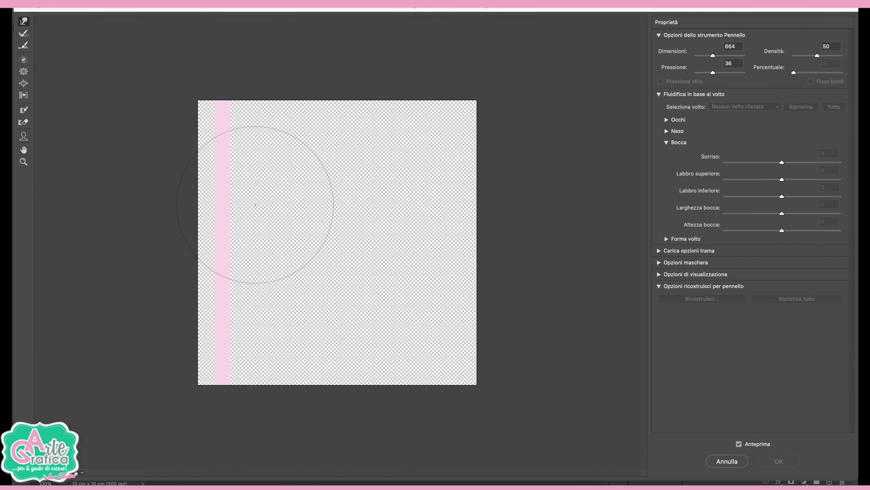
pyautogui.moveTo(236, 199); pyautogui.dragTo(219, 123)
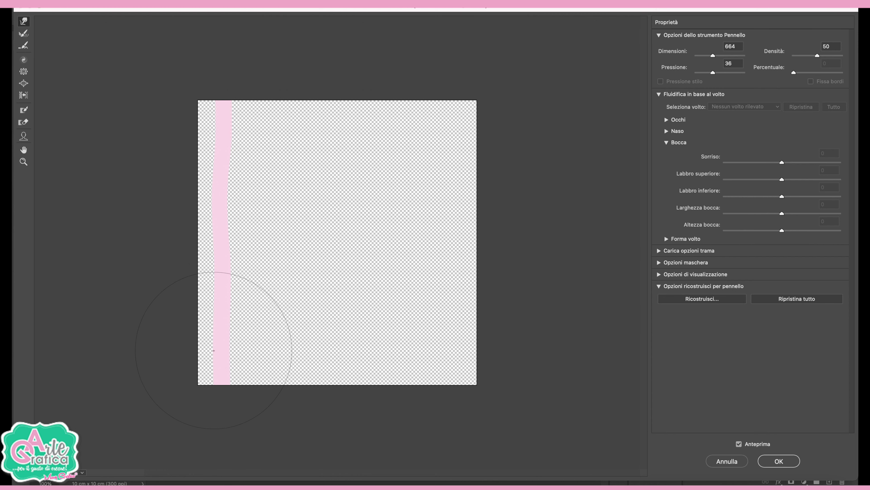
pyautogui.moveTo(212, 366); pyautogui.dragTo(219, 367)
pyautogui.click(779, 461)
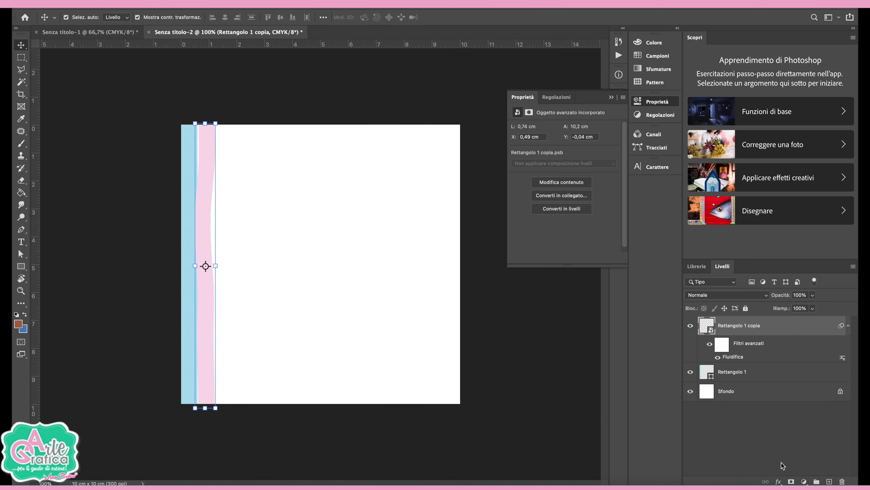
# Step: Reapply the Liquify wave to the blue strip, Rettangolo 1
pyautogui.click(75, 160)
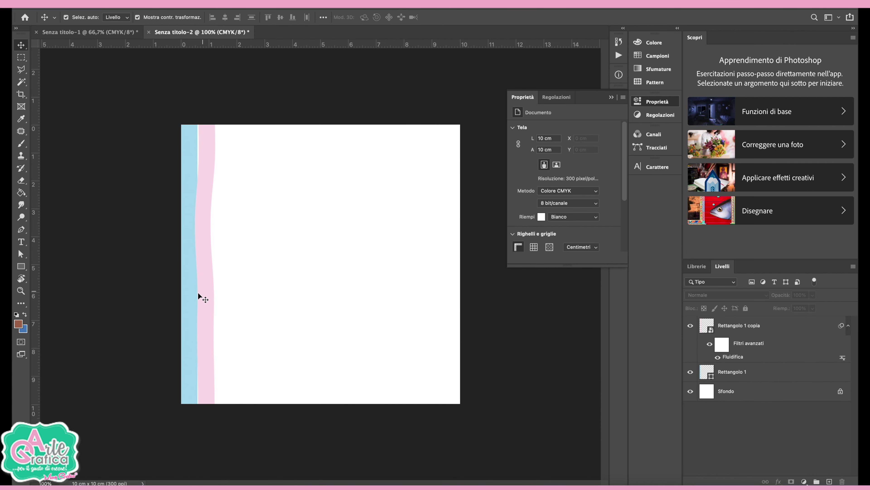
pyautogui.click(190, 298)
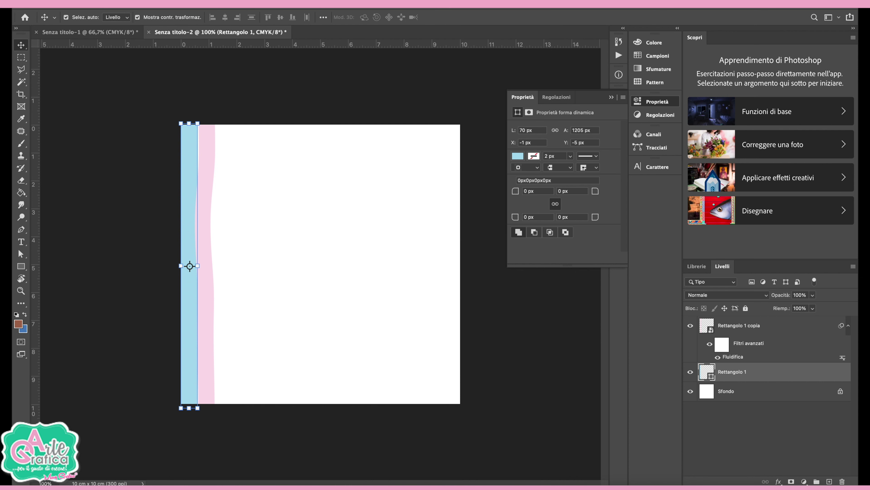
pyautogui.click(285, 6)
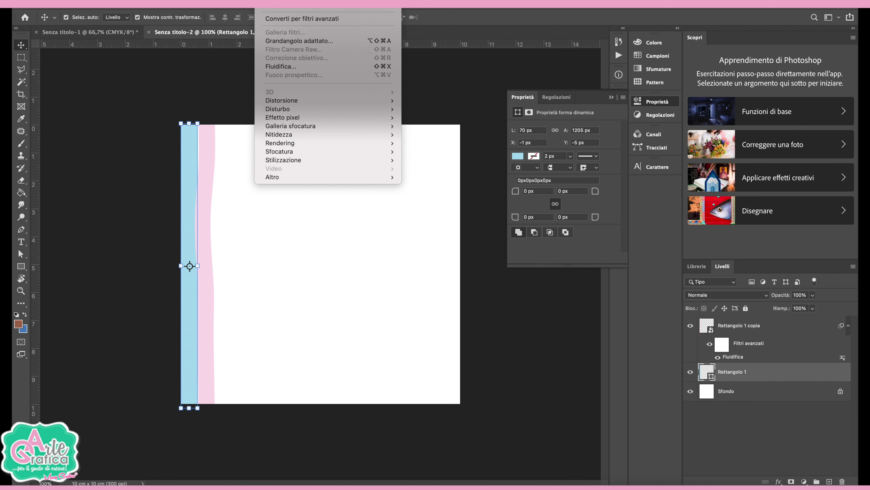
pyautogui.click(285, 8)
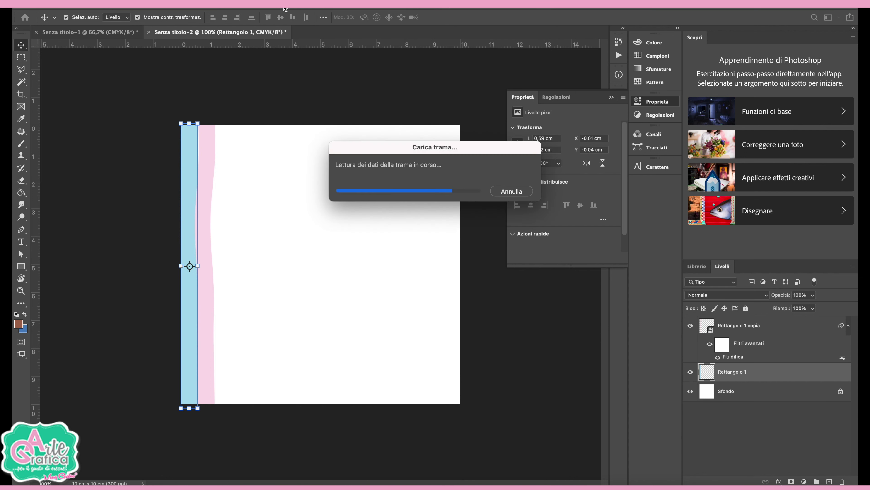
pyautogui.click(287, 91)
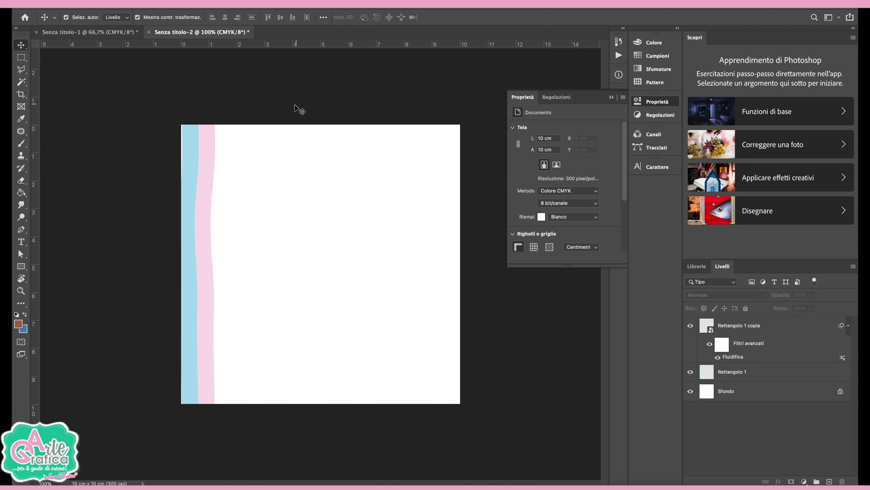
pyautogui.click(191, 166)
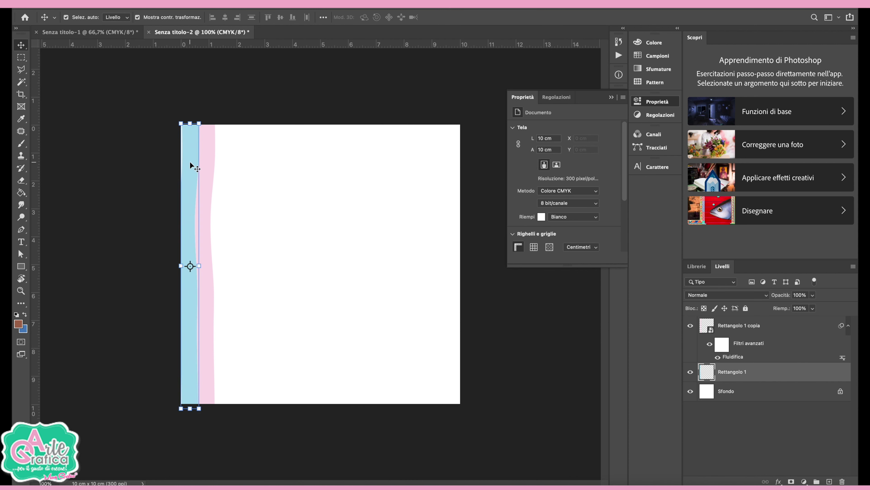
# Step: Duplicate the blue and pink wavy strips and move the copies right of the originals
pyautogui.keyDown('shift'); pyautogui.click(213, 139); pyautogui.keyUp('shift')
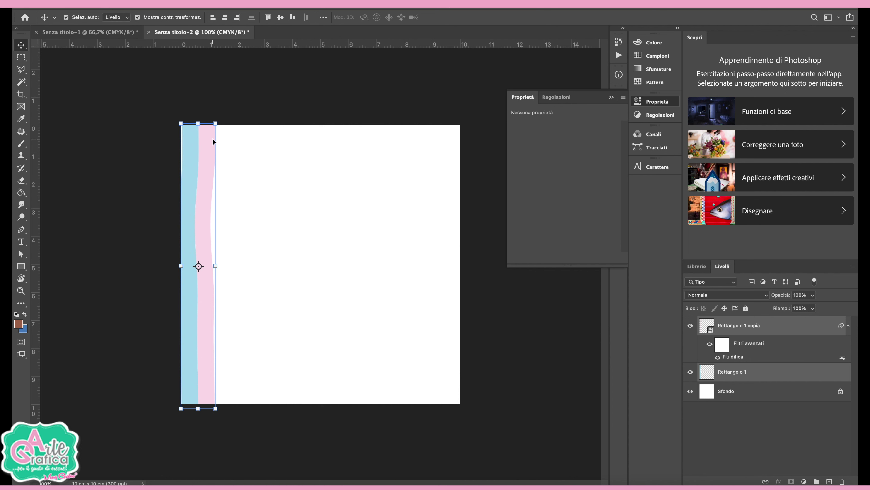
pyautogui.press('Left')
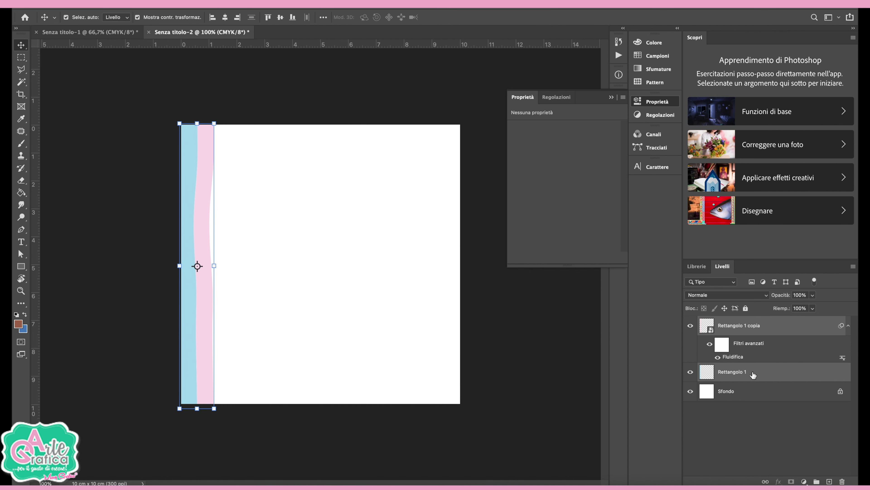
pyautogui.hotkey('ctrl', 'j')
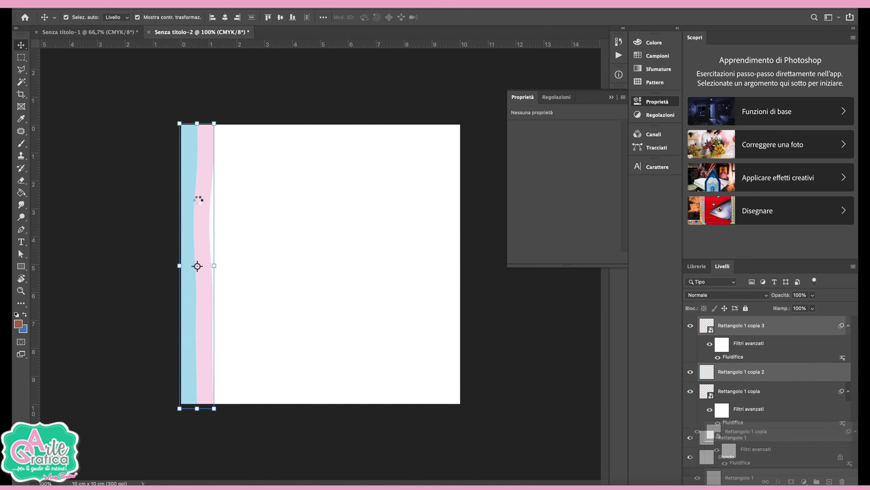
pyautogui.moveTo(193, 197); pyautogui.dragTo(221, 198)
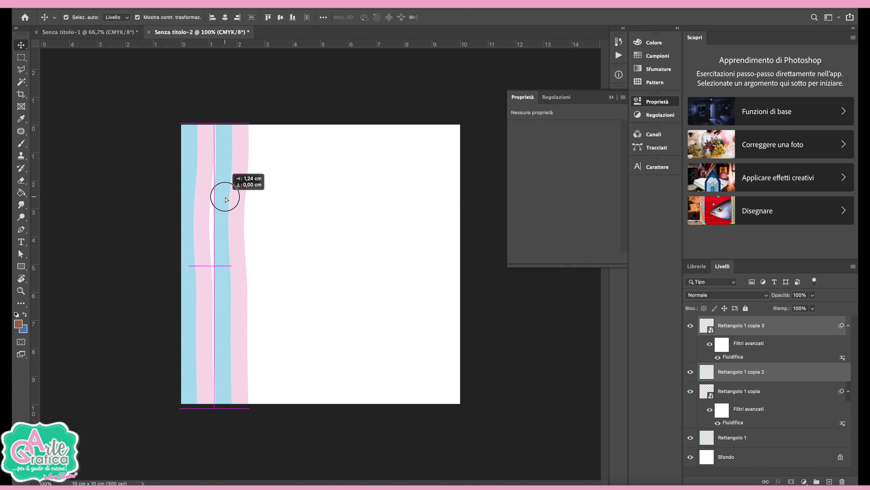
pyautogui.moveTo(220, 198); pyautogui.dragTo(298, 197)
# Step: Reorder copia 2 and copia 3 so the four stripes alternate blue, pink, blue, pink, then duplicate all four
pyautogui.moveTo(782, 374); pyautogui.dragTo(782, 442)
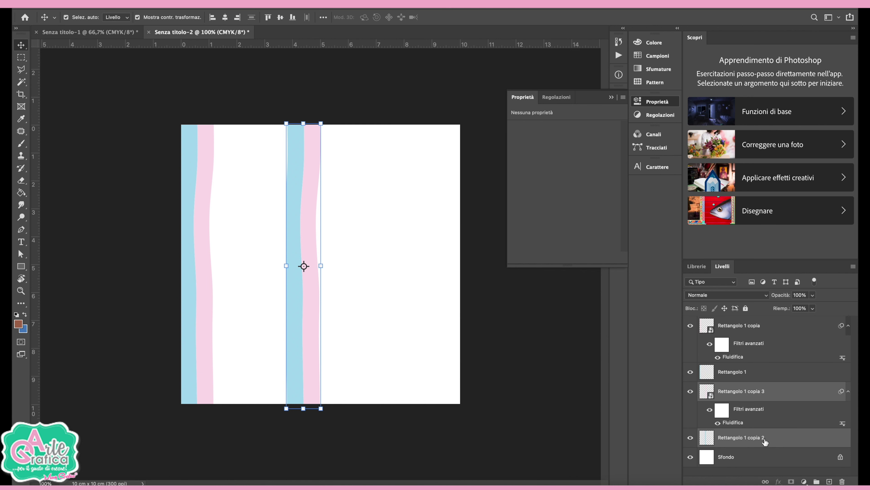
pyautogui.moveTo(310, 327); pyautogui.dragTo(234, 328)
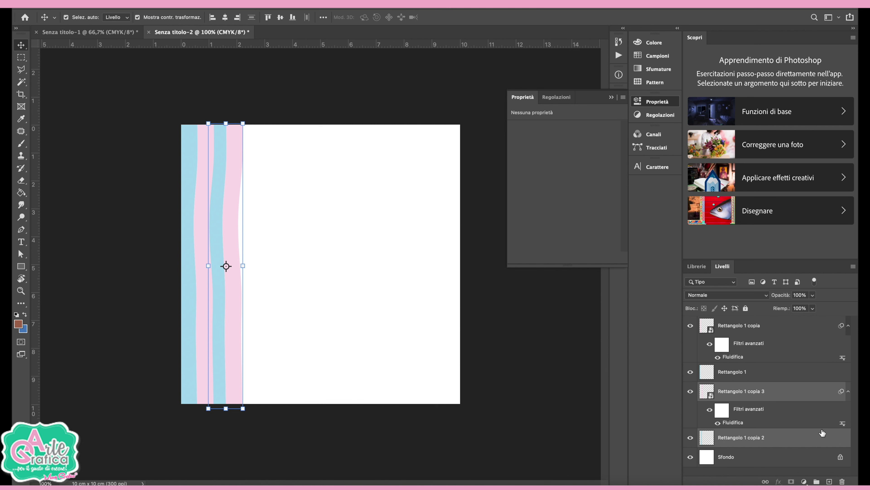
pyautogui.click(811, 442)
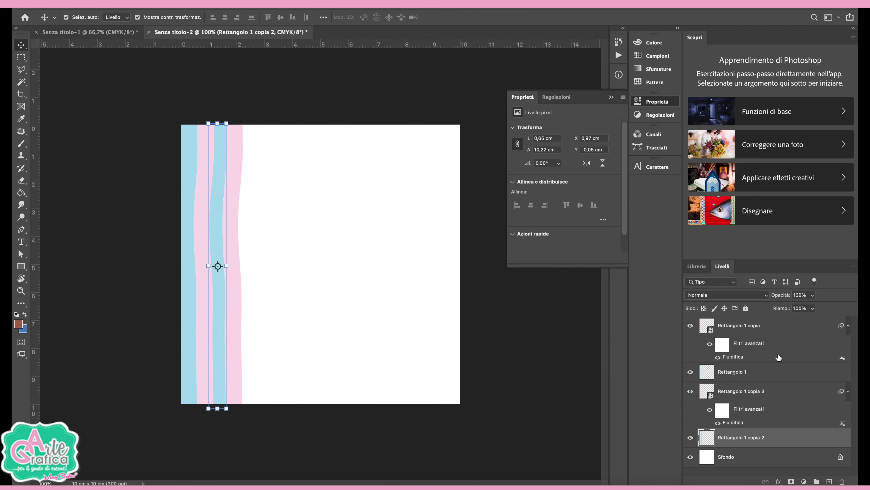
pyautogui.keyDown('shift'); pyautogui.click(765, 332); pyautogui.keyUp('shift')
pyautogui.moveTo(767, 391); pyautogui.dragTo(831, 481)
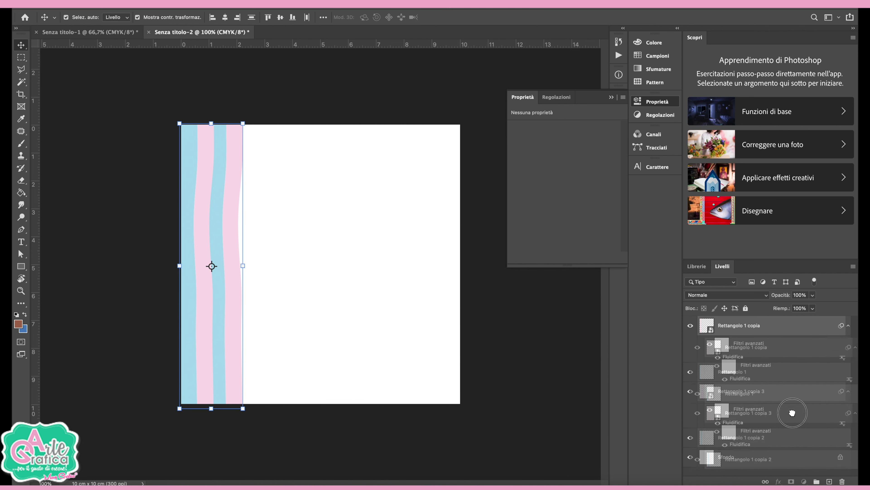
# Step: Move the duplicated stripes right, duplicate them again and place the new copies beside the rest
pyautogui.moveTo(201, 294); pyautogui.dragTo(245, 297)
pyautogui.moveTo(822, 440); pyautogui.dragTo(829, 481)
pyautogui.moveTo(252, 335); pyautogui.dragTo(297, 337)
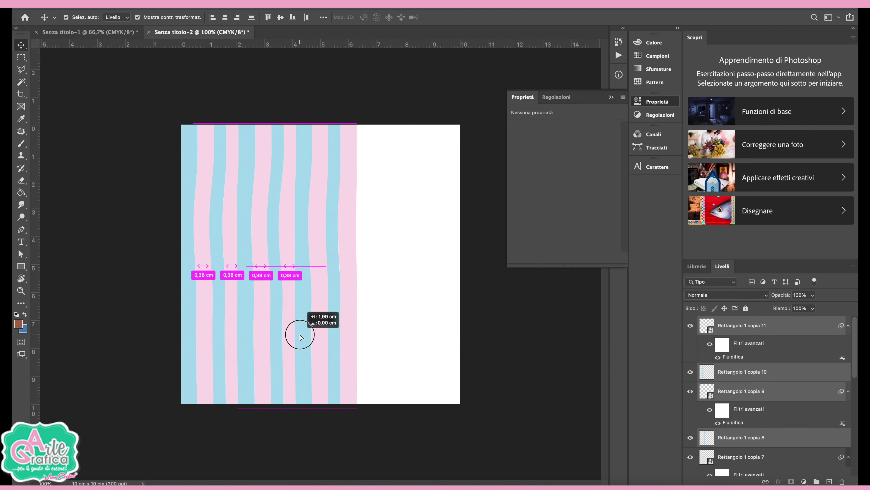
pyautogui.moveTo(297, 337); pyautogui.dragTo(301, 346)
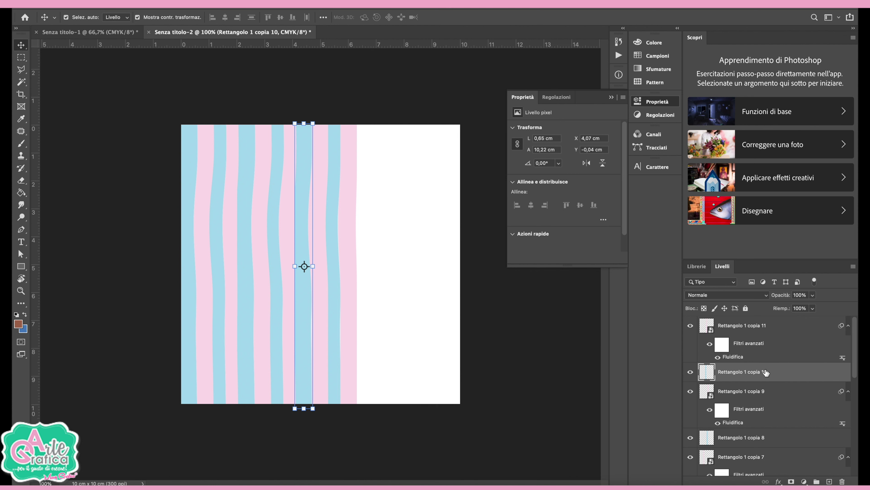
# Step: Restack copia 10 between copia 8 and copia 7, and copia 6 below copia 3
pyautogui.moveTo(765, 372); pyautogui.dragTo(781, 470)
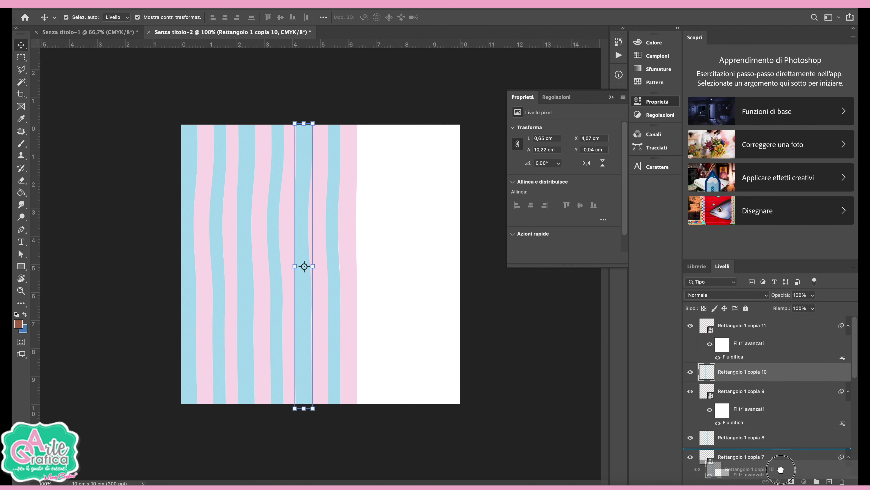
pyautogui.moveTo(781, 469); pyautogui.dragTo(781, 469)
pyautogui.moveTo(303, 340); pyautogui.dragTo(299, 340)
pyautogui.hotkey('ctrl', 'z')
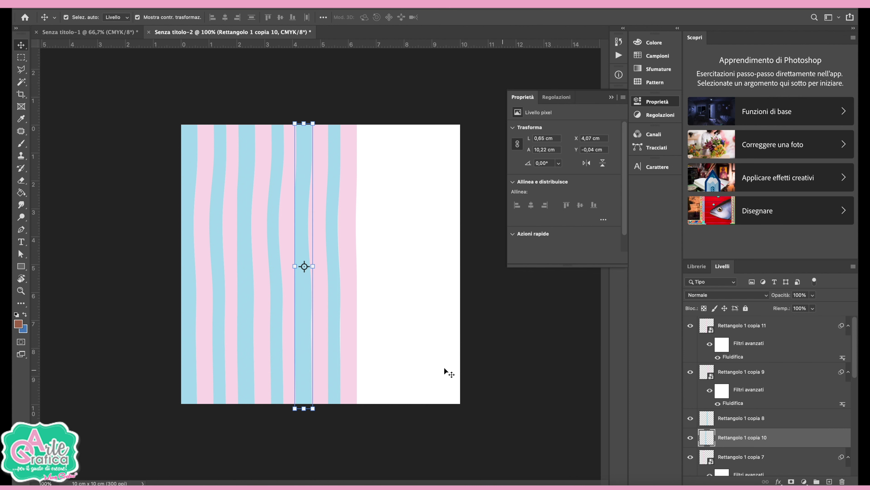
pyautogui.click(252, 341)
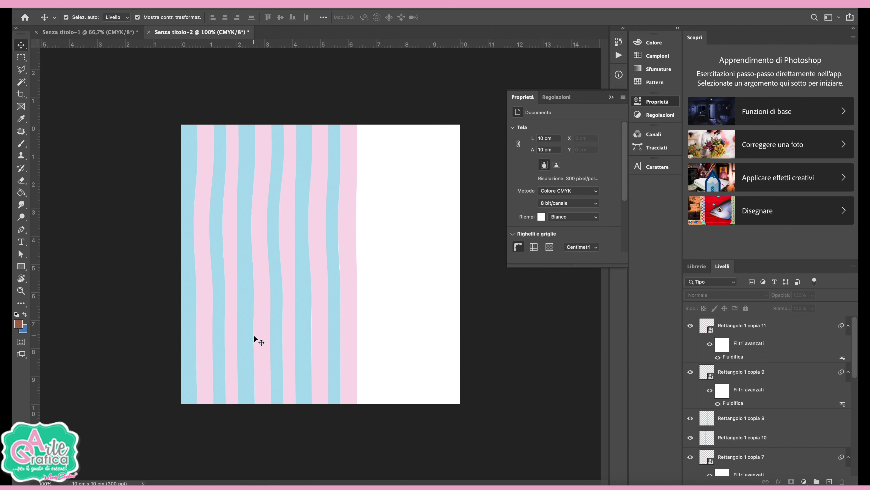
pyautogui.scroll(-1, 771, 444)
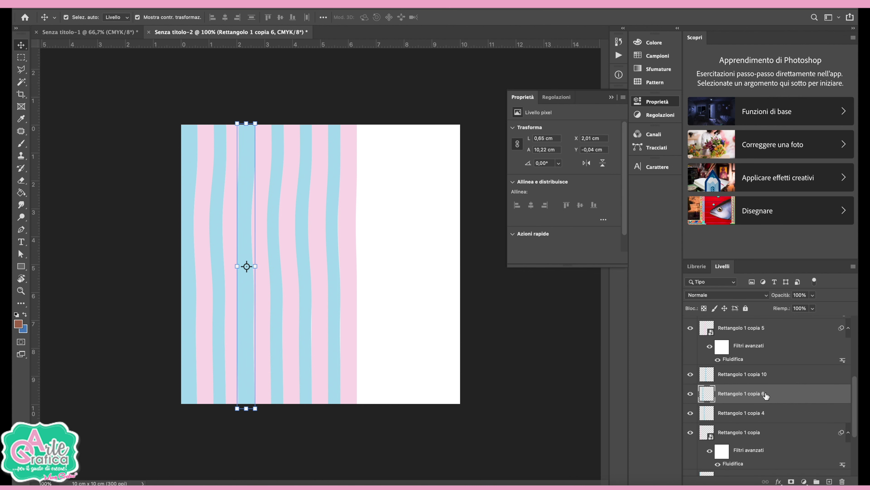
pyautogui.moveTo(766, 395); pyautogui.dragTo(765, 447)
pyautogui.click(556, 356)
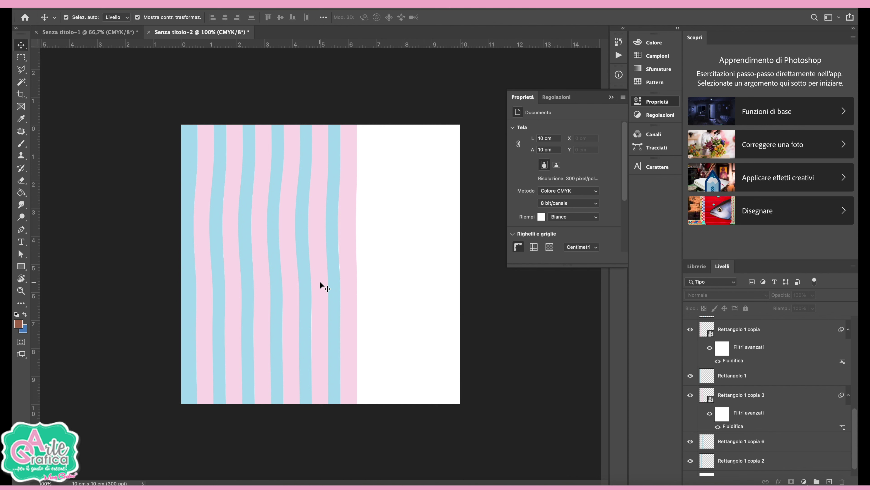
# Step: Raise Rettangolo 1 copia 8 above copia 9 and reposition that stripe
pyautogui.click(330, 287)
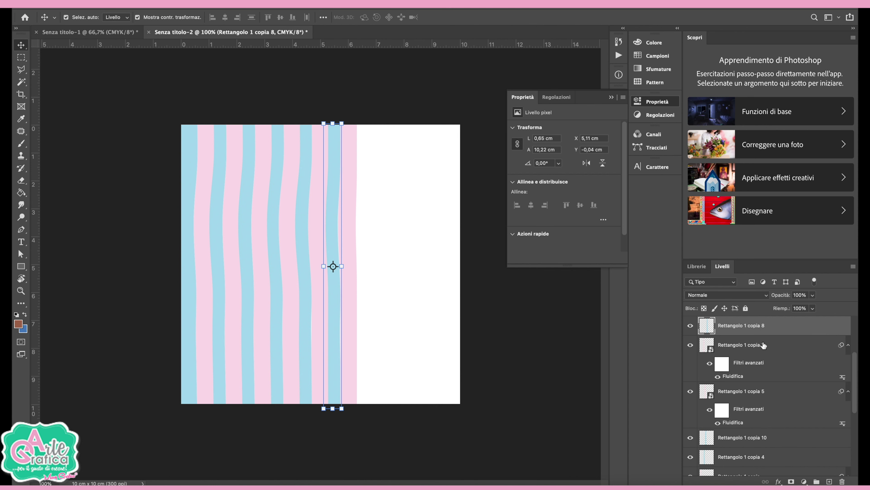
pyautogui.scroll(-1, 764, 344)
pyautogui.moveTo(763, 402); pyautogui.dragTo(760, 356)
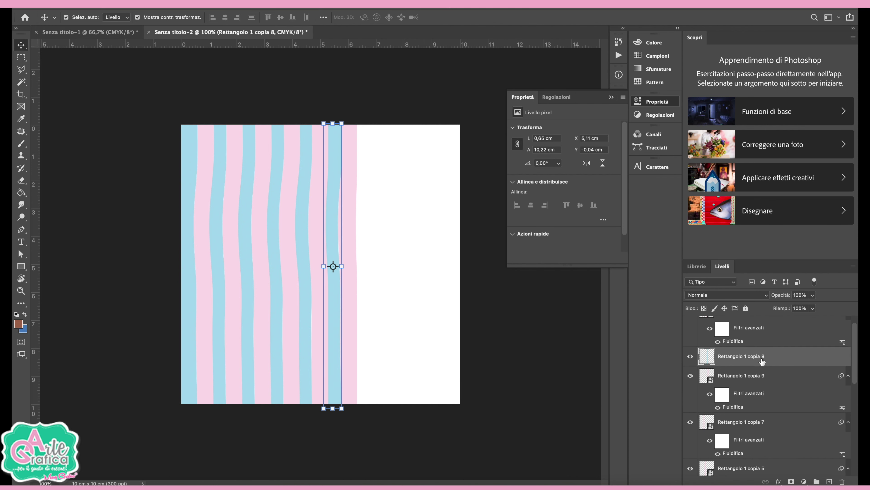
pyautogui.moveTo(344, 114)
pyautogui.mouseDown()
pyautogui.moveTo(396, 233)
pyautogui.moveTo(381, 252)
pyautogui.mouseUp()
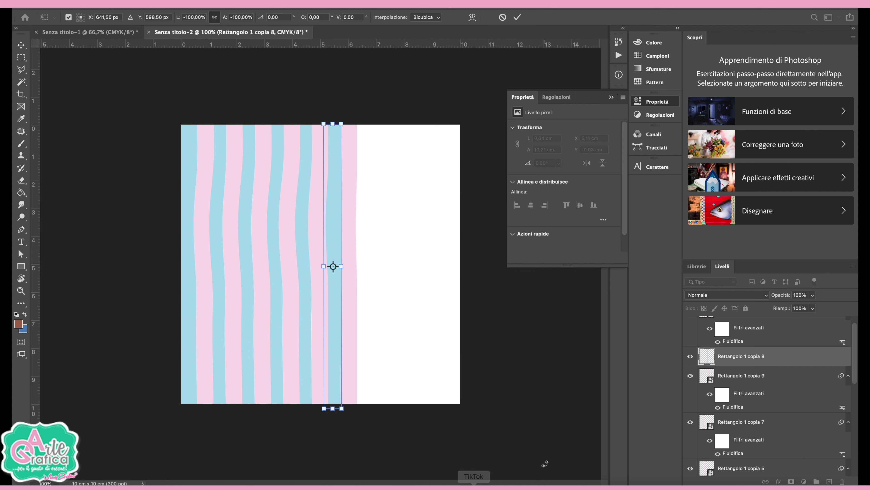
pyautogui.click(522, 287)
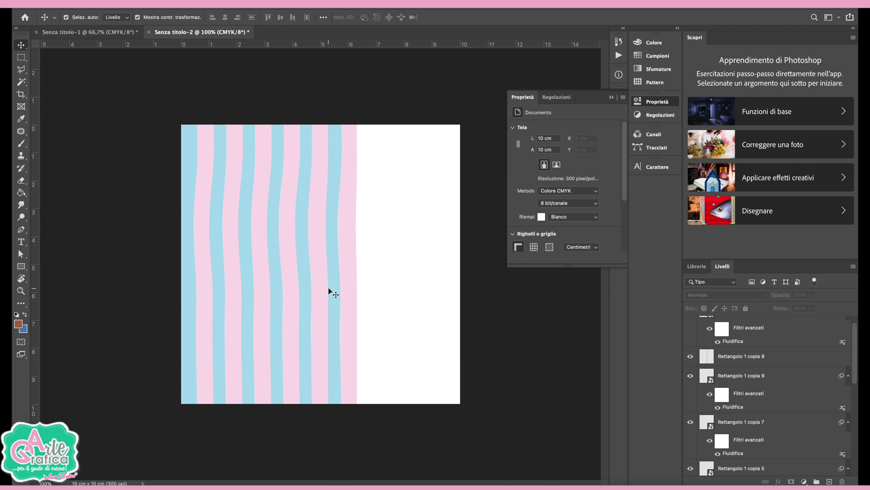
# Step: Select the whole range of stripe layers and duplicate them with Ctrl+J
pyautogui.click(346, 240)
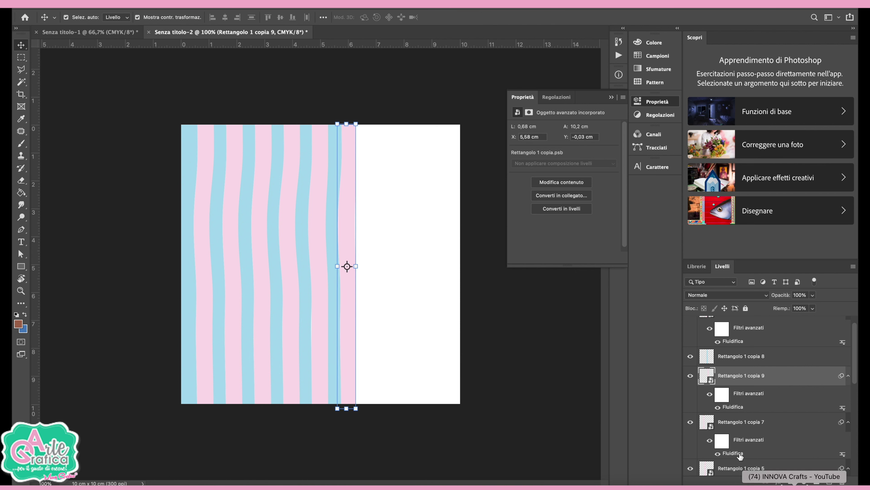
pyautogui.scroll(-3, 749, 449)
pyautogui.scroll(-2, 749, 450)
pyautogui.scroll(-2, 749, 448)
pyautogui.scroll(-1, 749, 448)
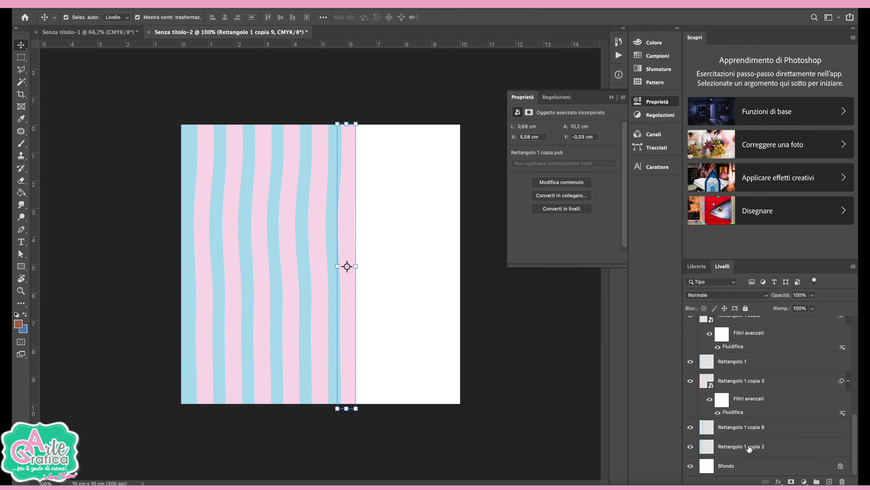
pyautogui.click(750, 448)
pyautogui.scroll(2, 749, 448)
pyautogui.scroll(2, 749, 448)
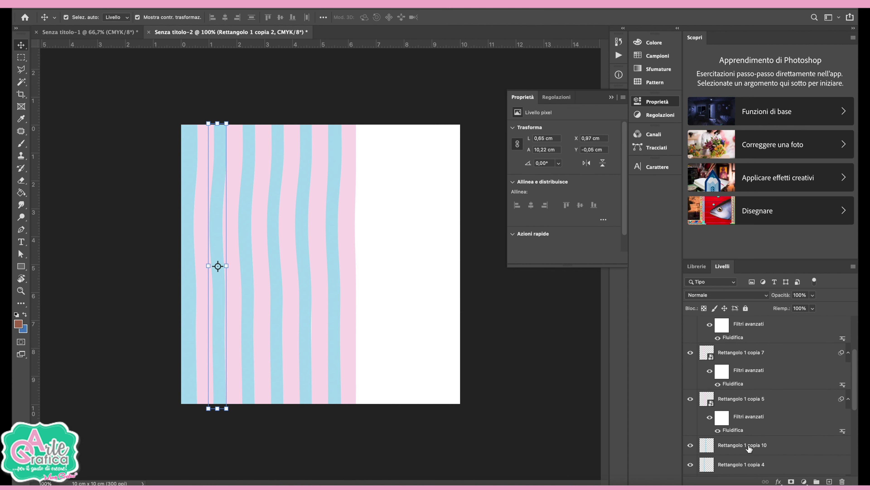
pyautogui.keyDown('shift'); pyautogui.click(752, 326); pyautogui.keyUp('shift')
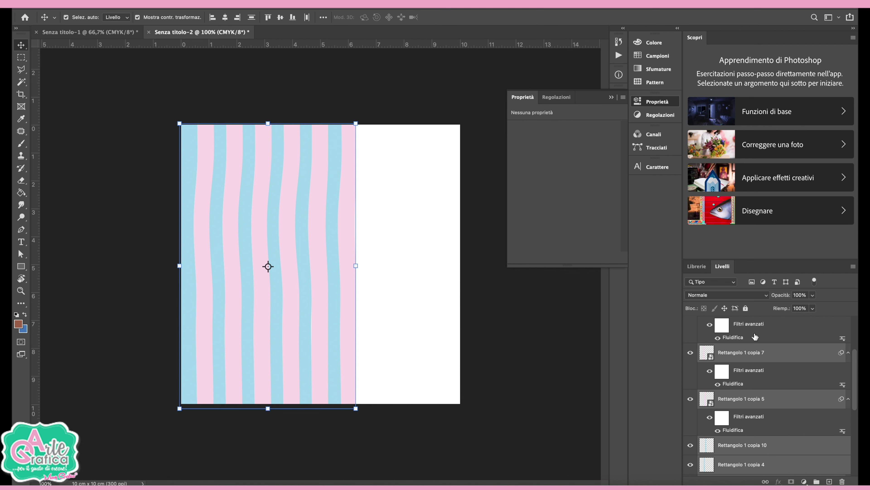
pyautogui.hotkey('ctrl', 'j')
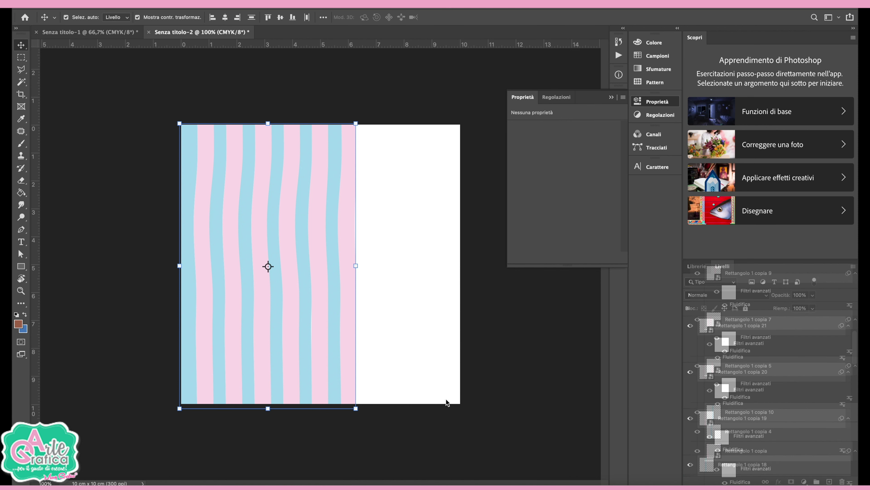
# Step: Move the duplicated stripes over the canvas's right half and shift copia 8 right to close the gap
pyautogui.moveTo(190, 366); pyautogui.dragTo(357, 371)
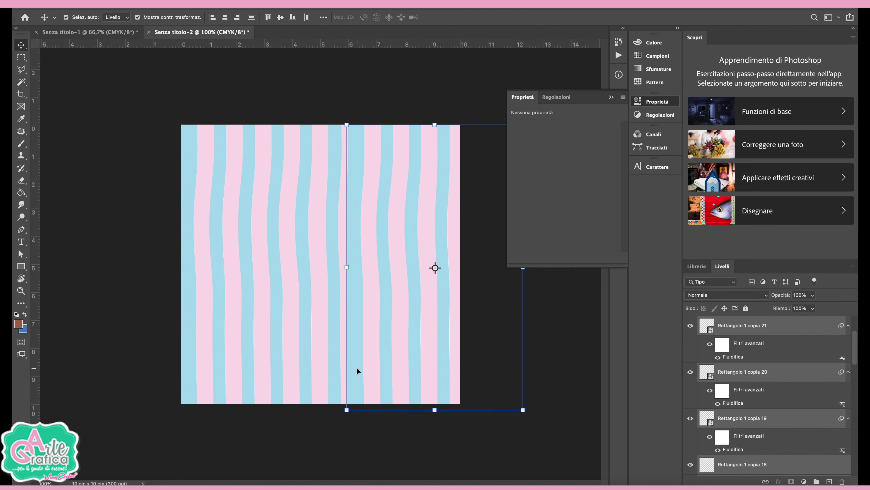
pyautogui.click(576, 410)
pyautogui.scroll(3, 760, 336)
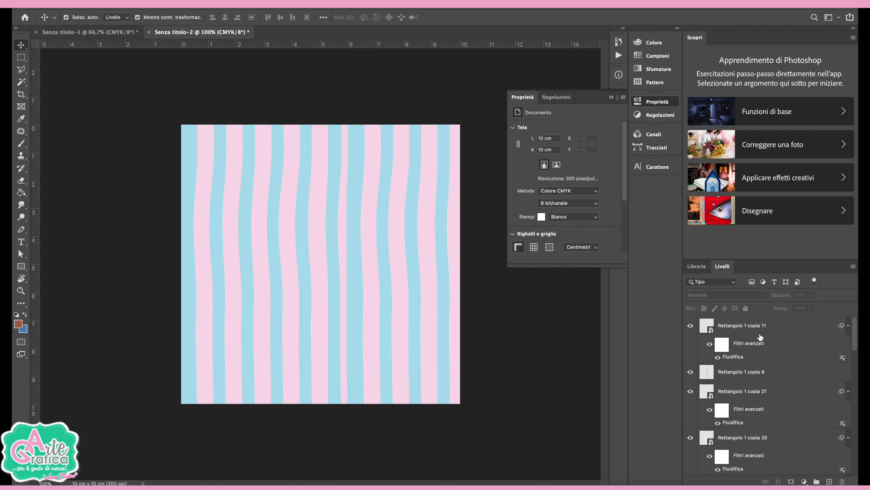
pyautogui.click(760, 331)
pyautogui.moveTo(319, 312)
pyautogui.mouseDown()
pyautogui.moveTo(342, 348)
pyautogui.moveTo(360, 334)
pyautogui.mouseUp()
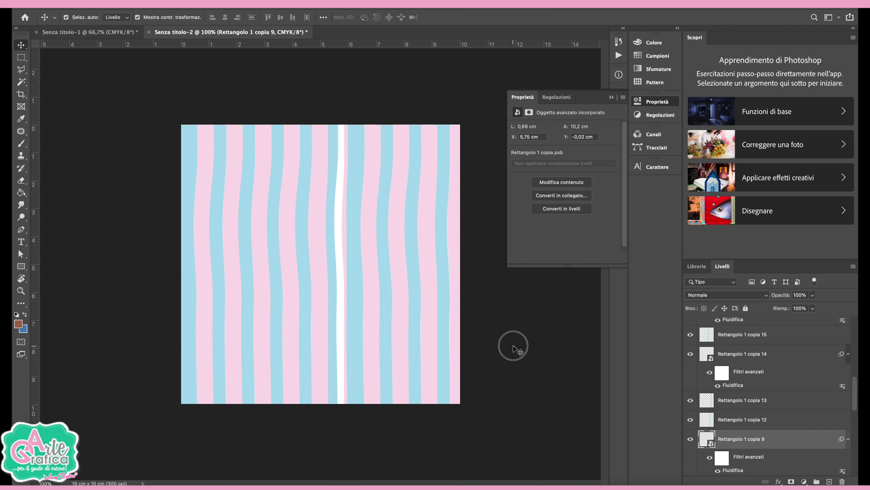
pyautogui.click(517, 350)
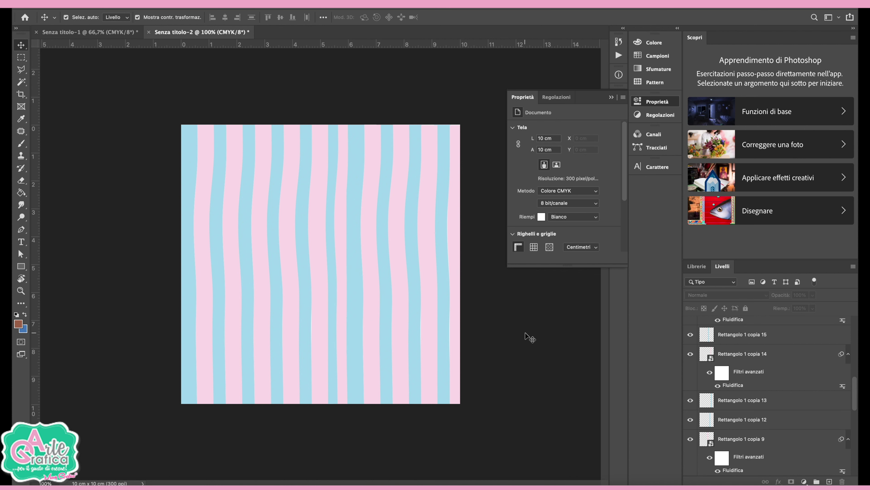
# Step: Select every stripe layer from copia 11 down to copia 2
pyautogui.click(774, 330)
pyautogui.scroll(2, 793, 399)
pyautogui.scroll(-5, 793, 400)
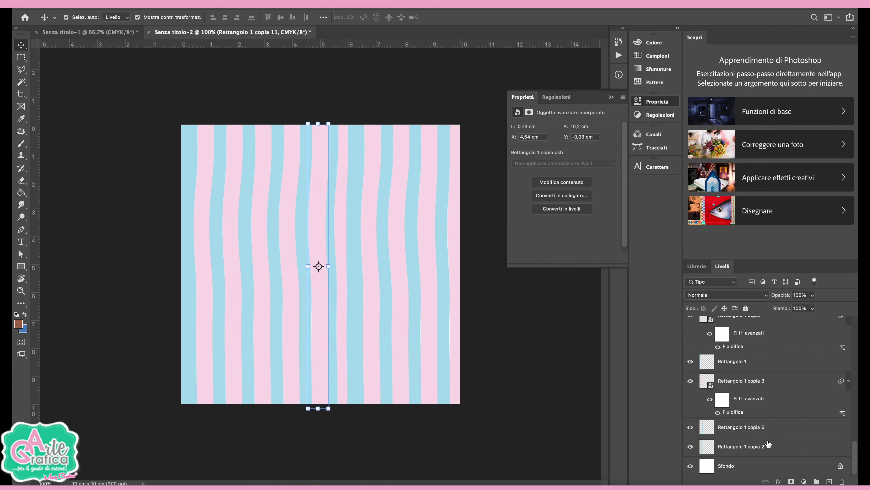
pyautogui.keyDown('shift'); pyautogui.click(768, 445); pyautogui.keyUp('shift')
pyautogui.click(853, 266)
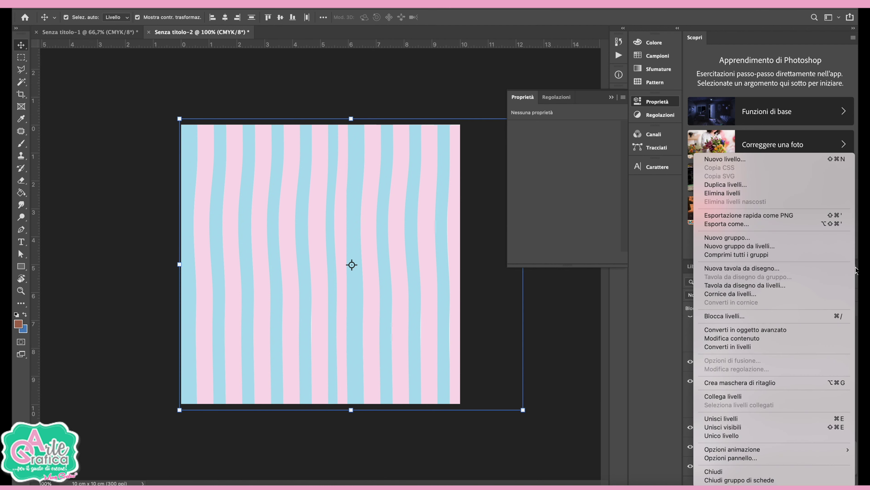
# Step: Merge the stripes with Unisci visibili and unlock the Sfondo background as Livello 0
pyautogui.click(779, 426)
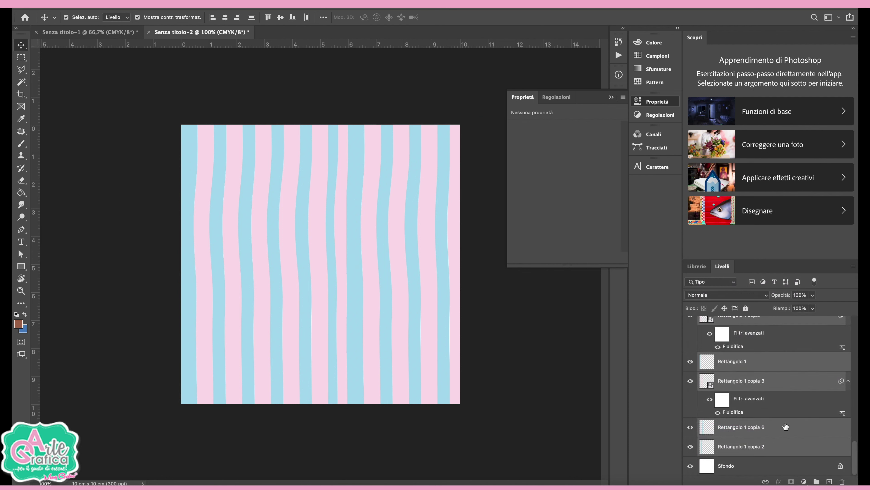
pyautogui.click(22, 94)
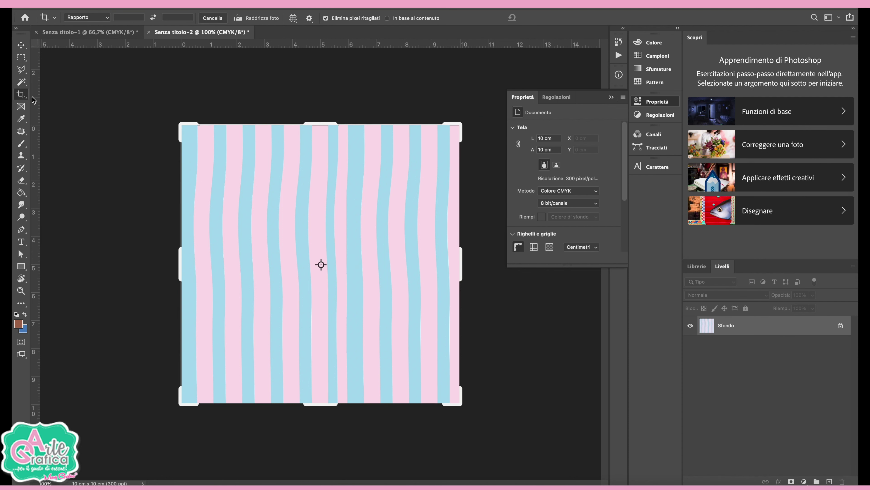
pyautogui.click(19, 44)
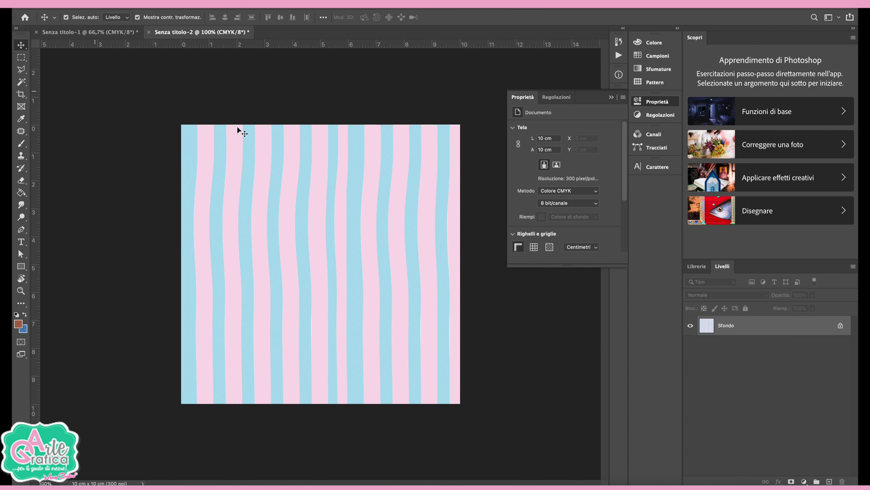
pyautogui.doubleClick(762, 332)
pyautogui.click(531, 219)
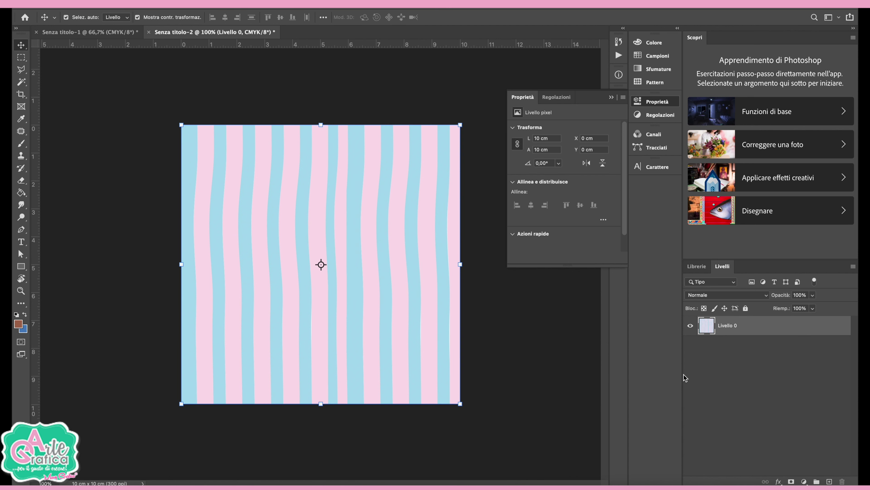
# Step: Add a Pattern Overlay to Livello 0 using the first grass pattern from the Erba folder
pyautogui.click(778, 482)
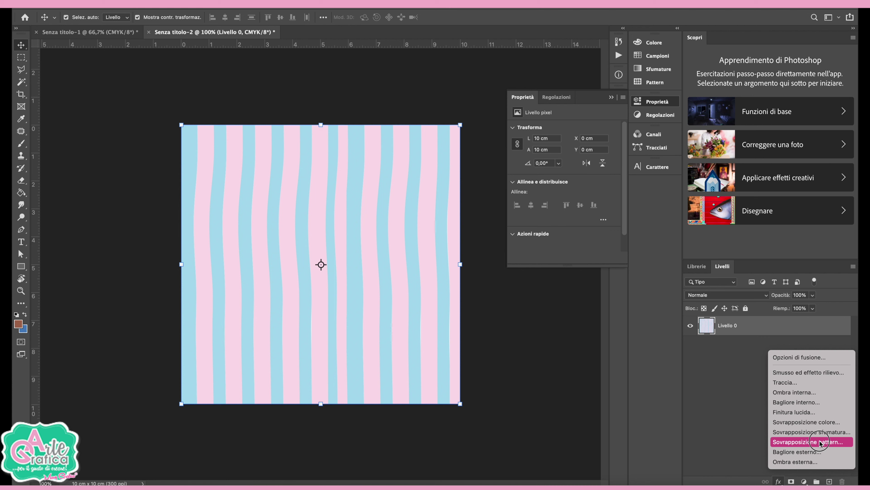
pyautogui.click(820, 443)
pyautogui.click(646, 192)
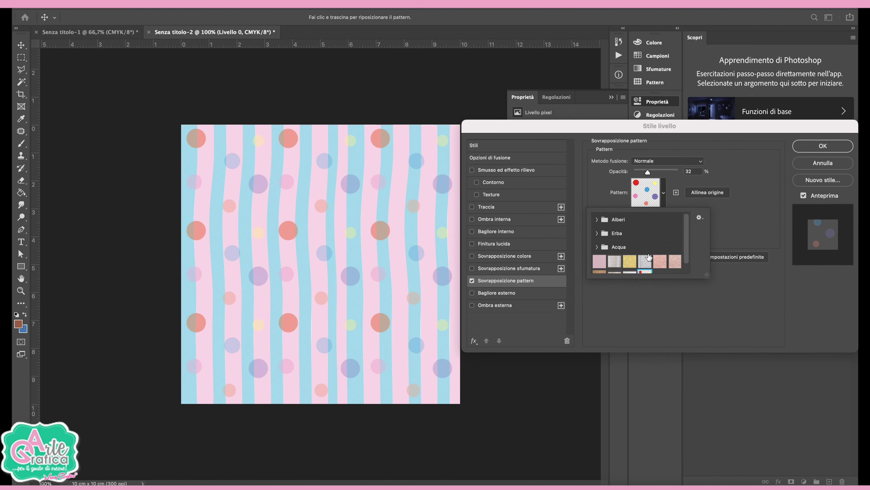
pyautogui.click(597, 233)
pyautogui.click(609, 248)
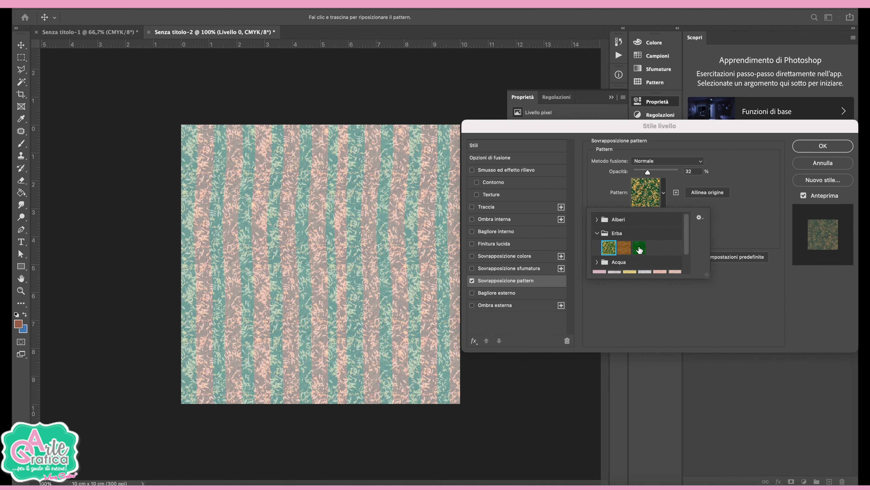
pyautogui.click(754, 237)
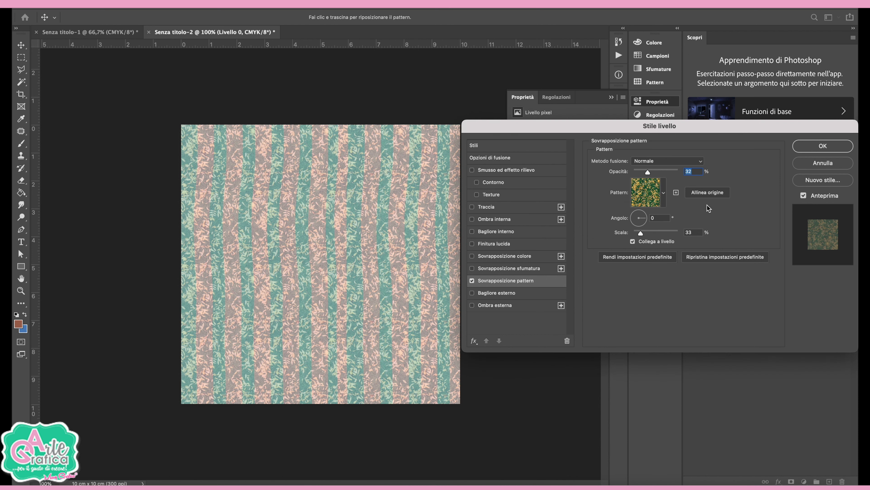
# Step: Set the pattern overlay to Sovrapponi blend mode at 11% opacity and apply it
pyautogui.click(658, 162)
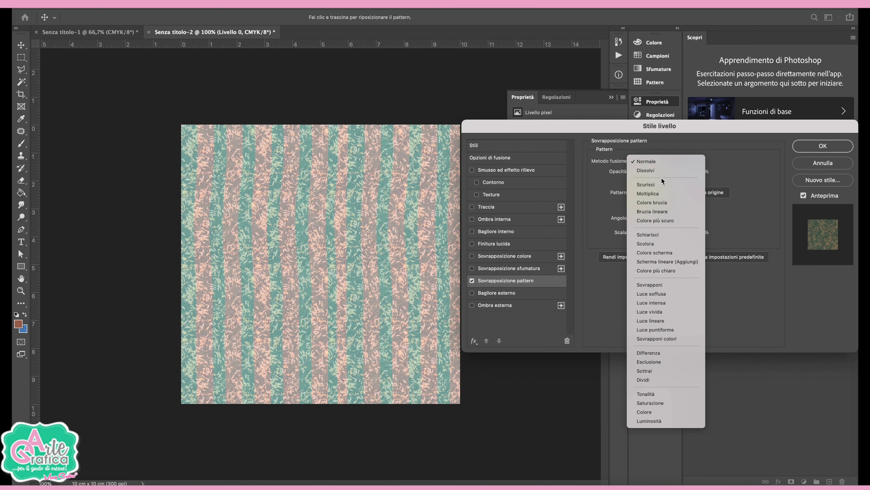
pyautogui.click(663, 194)
pyautogui.click(658, 161)
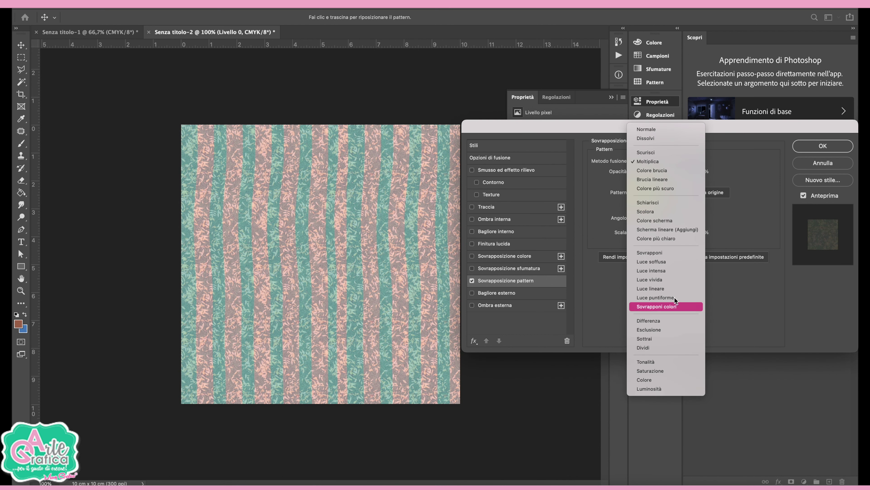
pyautogui.click(675, 253)
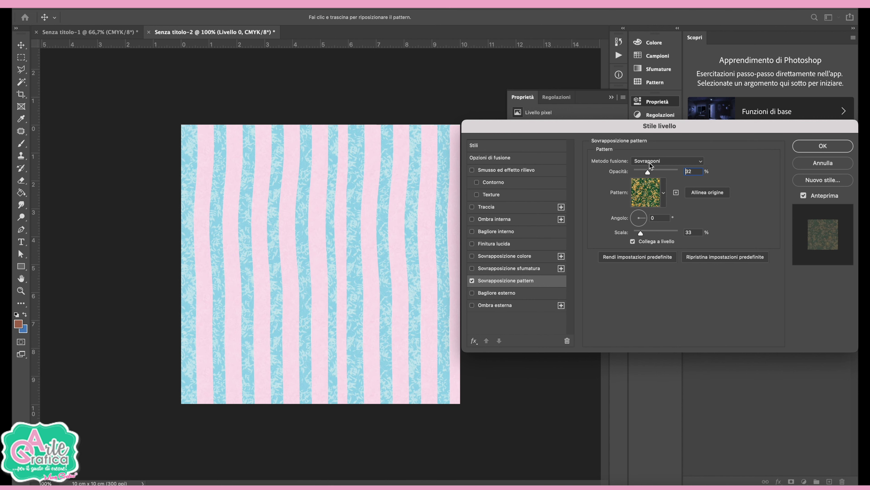
pyautogui.click(650, 166)
pyautogui.moveTo(644, 169); pyautogui.dragTo(639, 172)
pyautogui.click(833, 150)
# Step: Define the textured stripe tile as a new pattern named 'Vintage rosa azzurro'
pyautogui.click(442, 96)
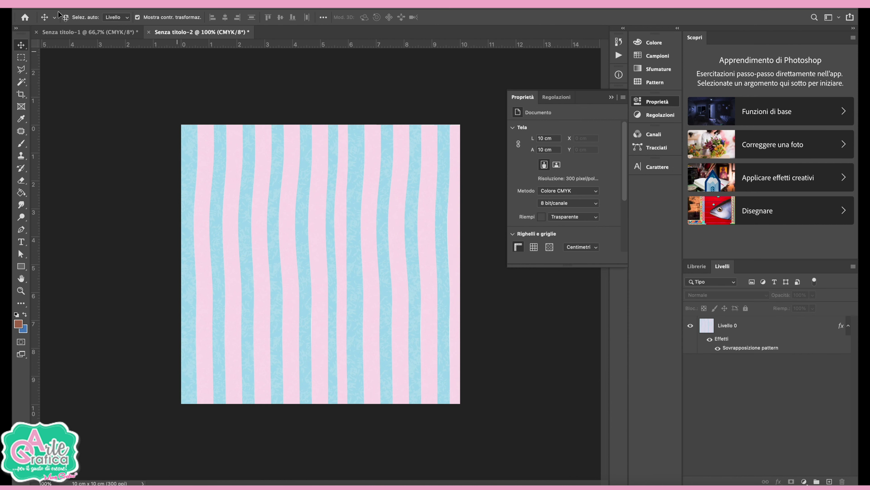
pyautogui.click(138, 3)
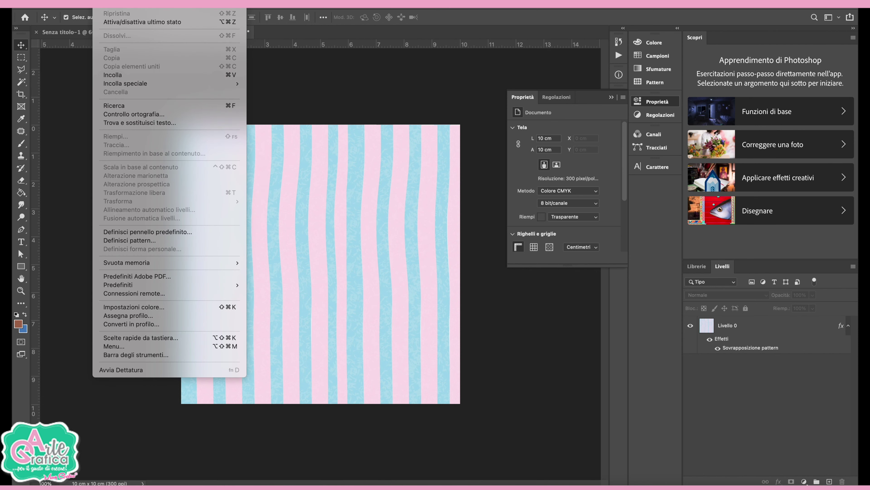
pyautogui.click(166, 240)
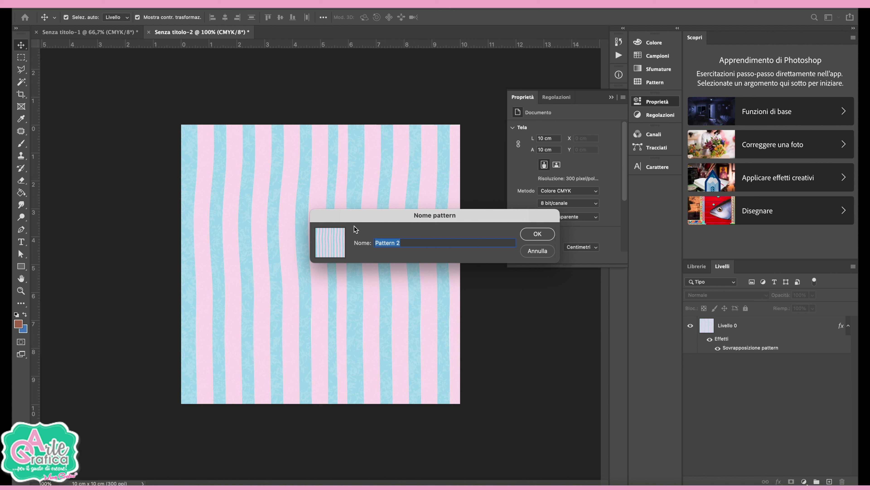
pyautogui.write('Vintage rosa azzurro')
pyautogui.press('Return')
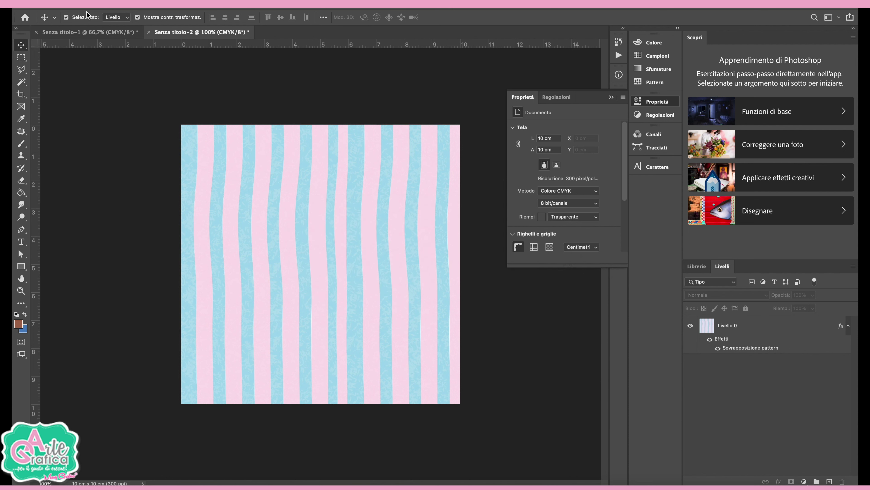
pyautogui.click(86, 31)
# Step: Rasterize the pink scalloped band layer Rettangolo 1 on the card
pyautogui.click(284, 304)
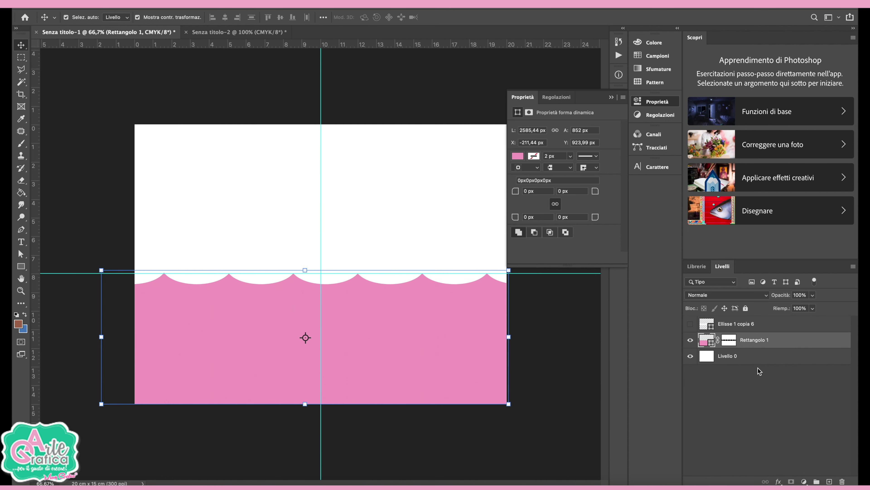
pyautogui.click(141, 4)
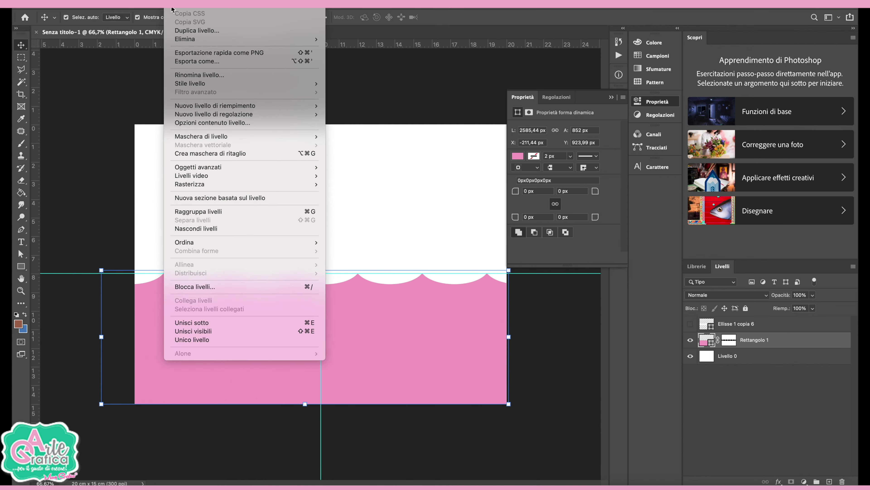
pyautogui.moveTo(204, 184)
pyautogui.click(342, 192)
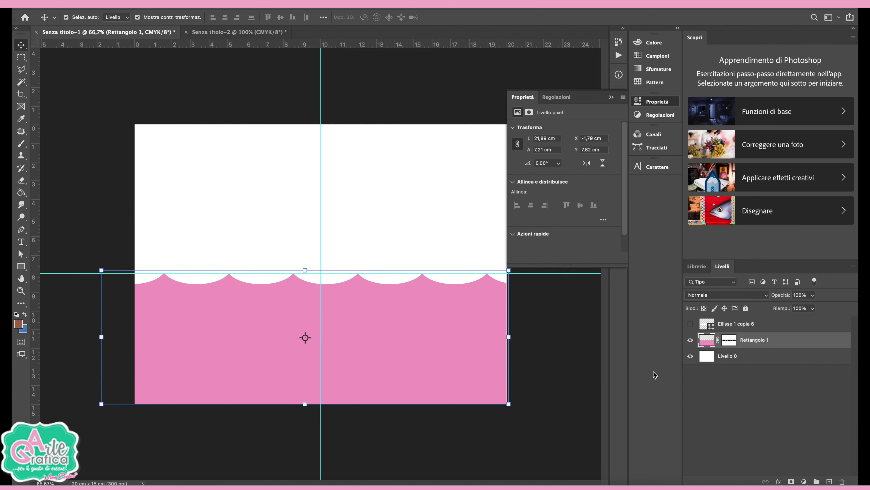
# Step: Give the band a Pattern Overlay: Normale, 100% opacity, the new stripe pattern, 77% scale
pyautogui.click(778, 481)
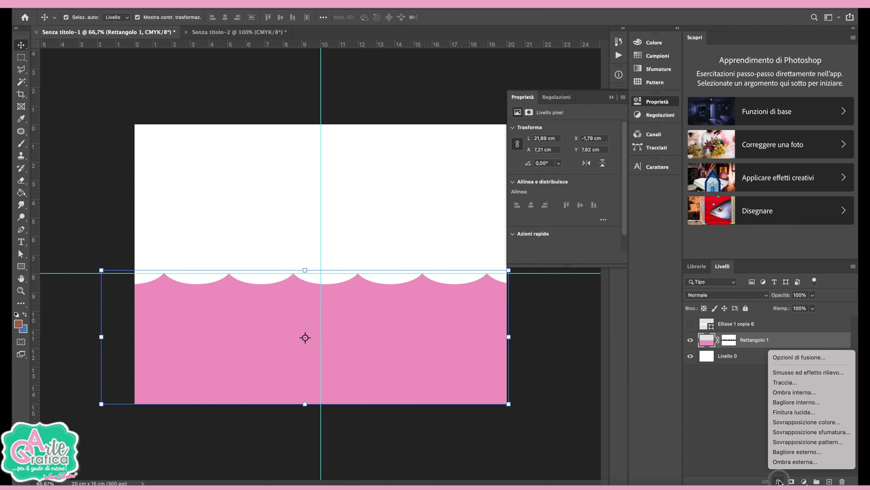
pyautogui.click(816, 443)
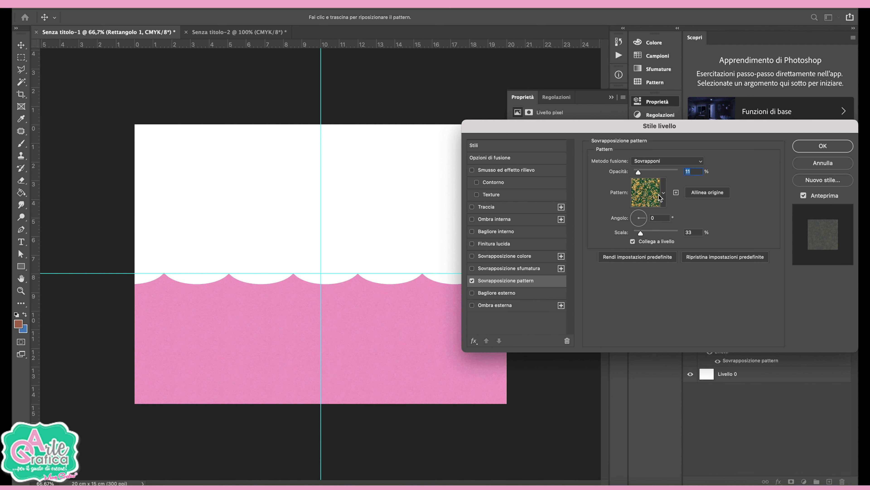
pyautogui.click(659, 161)
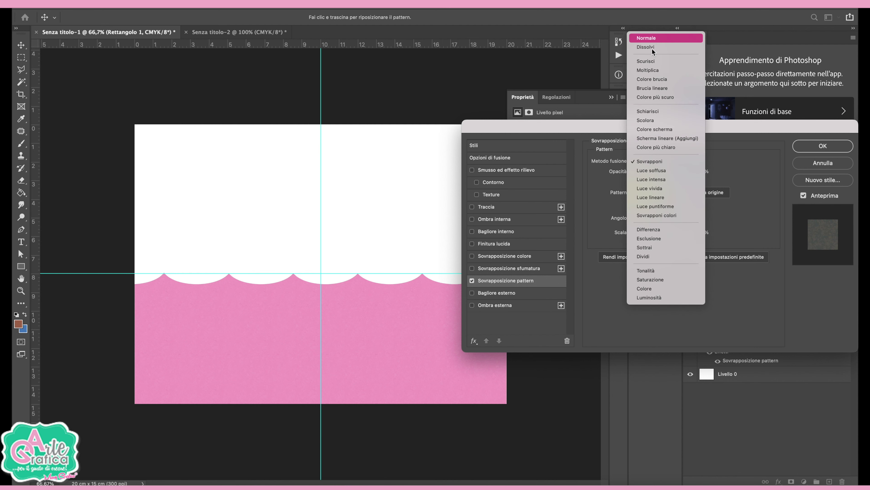
pyautogui.click(651, 38)
pyautogui.moveTo(641, 172); pyautogui.dragTo(682, 171)
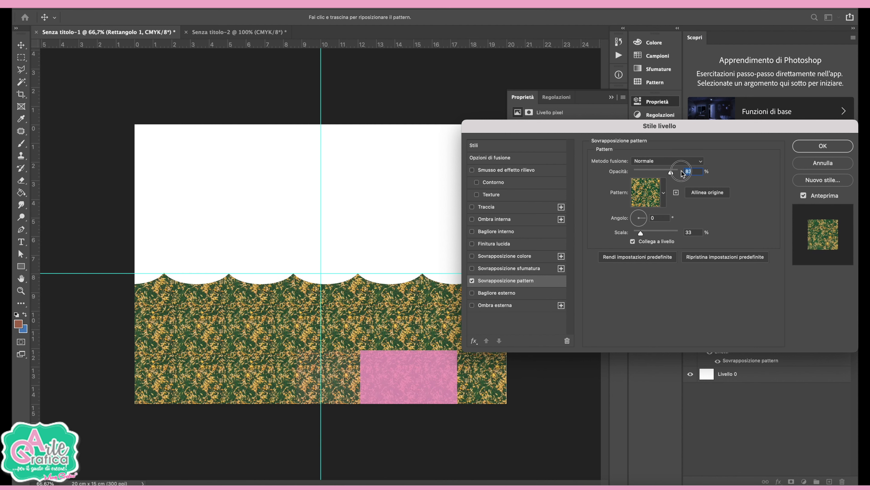
pyautogui.click(658, 197)
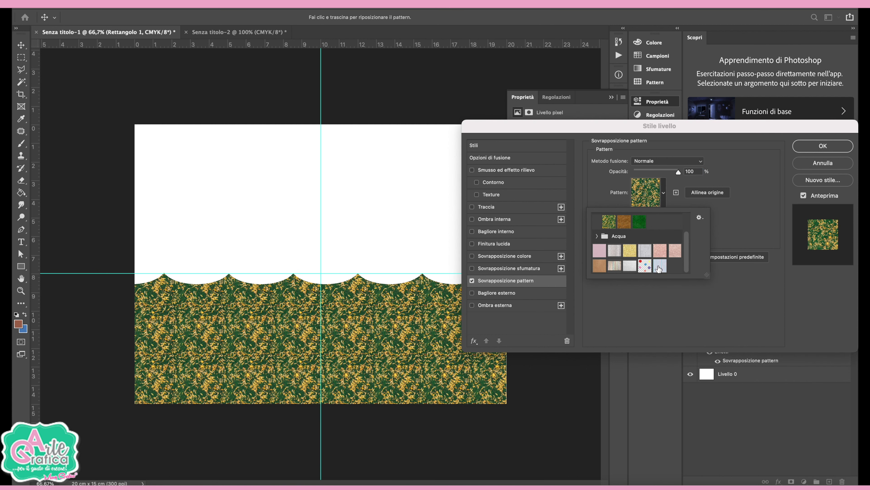
pyautogui.click(658, 268)
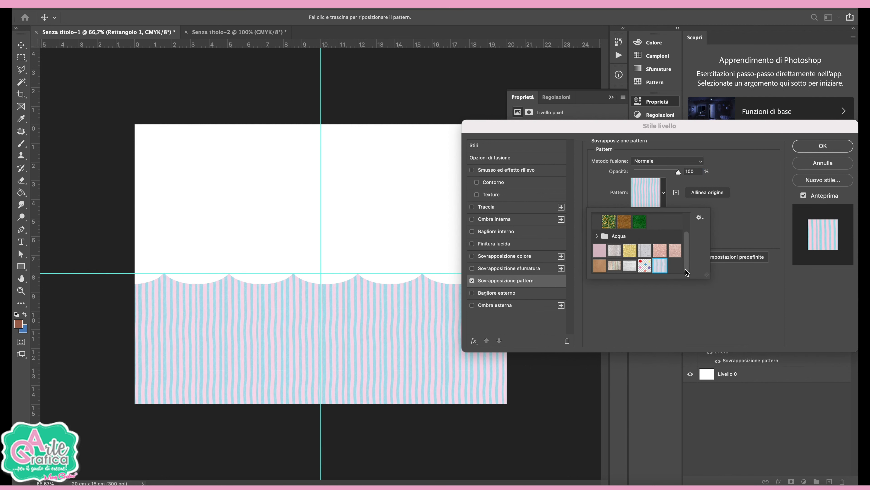
pyautogui.click(747, 219)
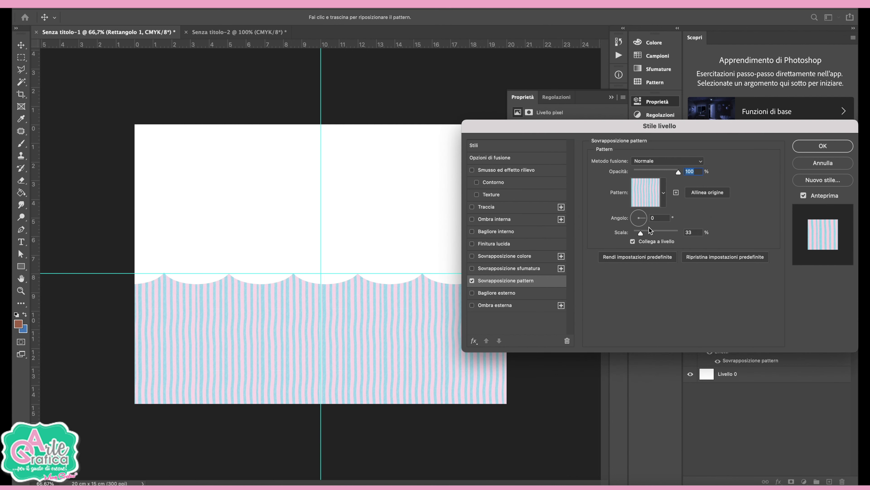
pyautogui.moveTo(640, 233); pyautogui.dragTo(652, 235)
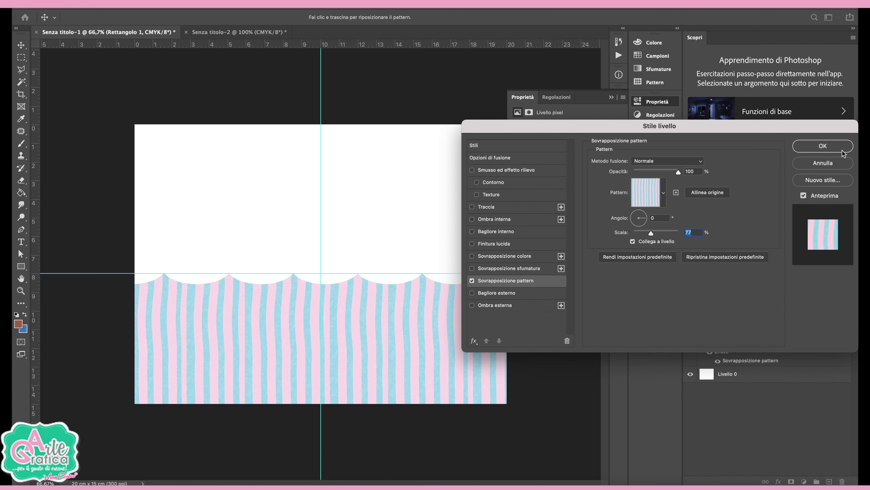
pyautogui.click(821, 146)
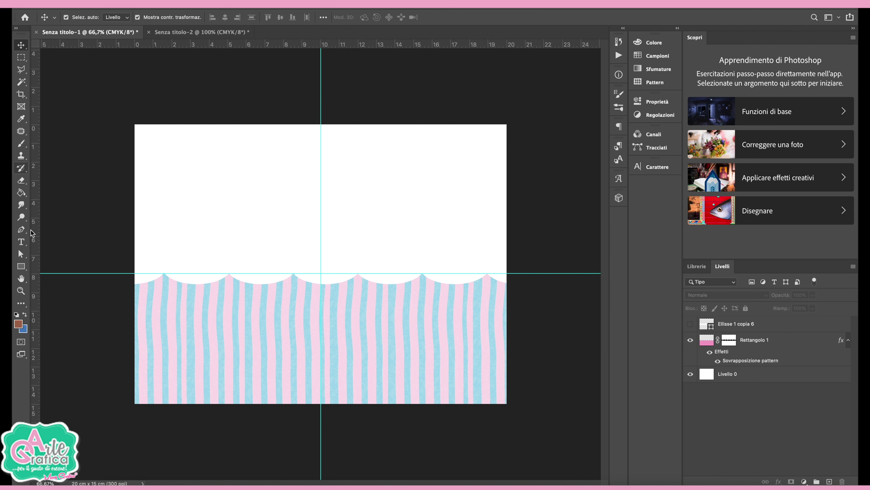
pyautogui.click(20, 266)
# Step: Draw a large circle over the card's right side with no stroke and navy fill
pyautogui.click(81, 290)
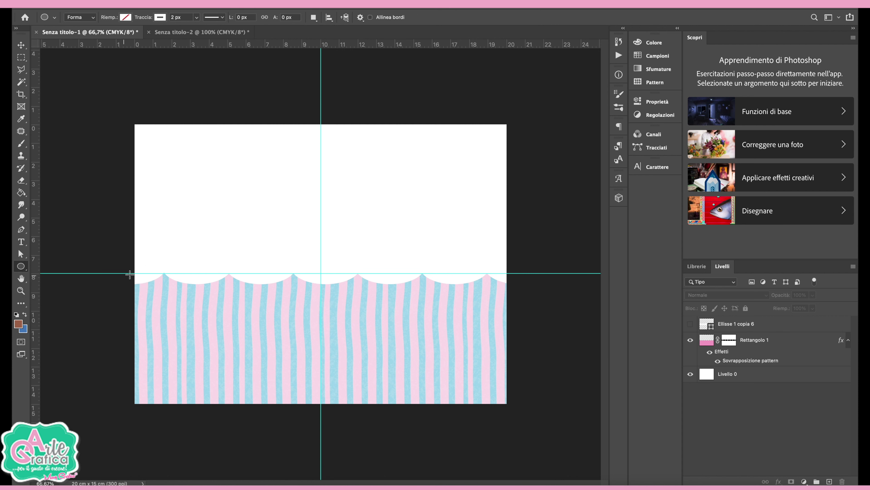
pyautogui.moveTo(379, 168); pyautogui.dragTo(524, 341)
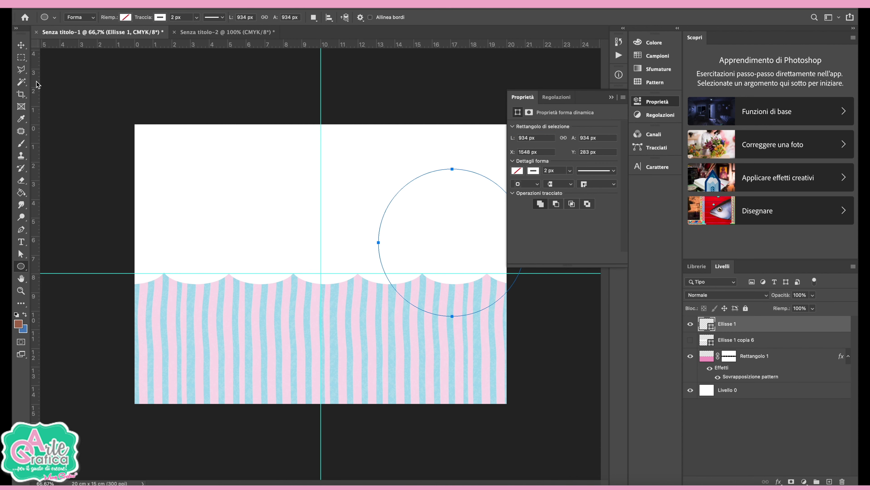
pyautogui.click(537, 170)
pyautogui.click(522, 189)
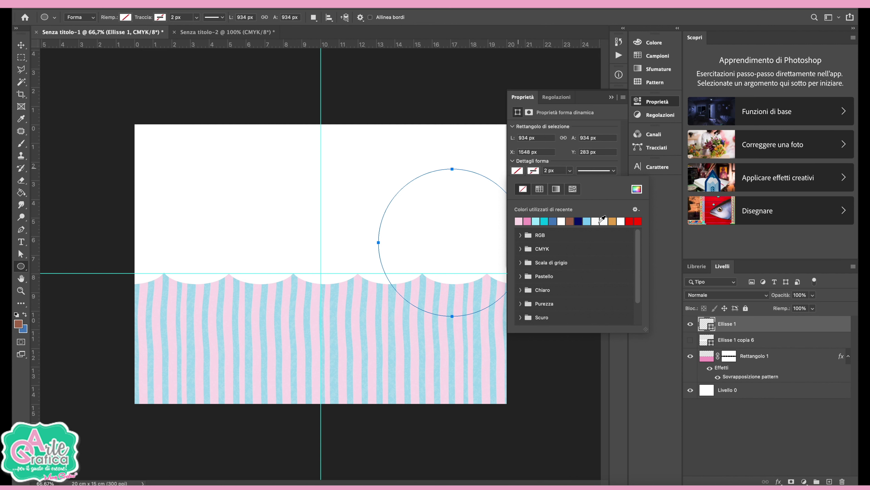
pyautogui.click(582, 221)
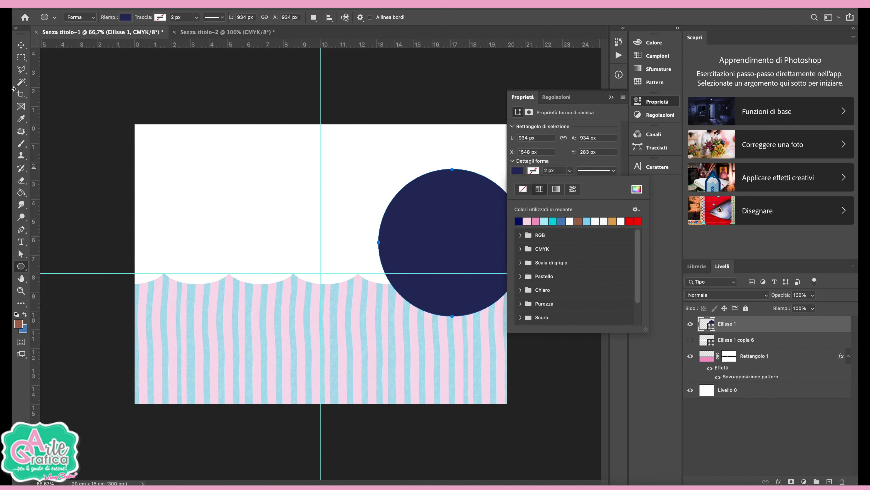
pyautogui.click(21, 45)
pyautogui.click(613, 97)
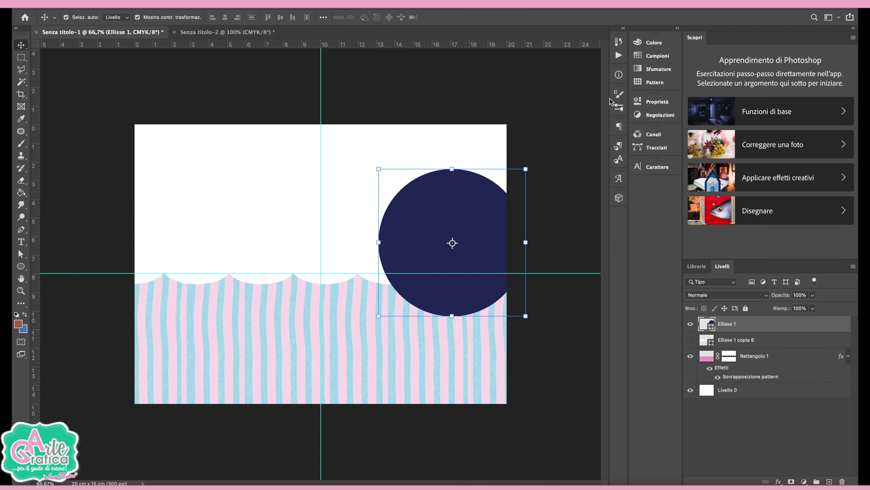
# Step: Add a vertical guide at the right half's centre and centre the navy circle on the guides
pyautogui.moveTo(763, 399); pyautogui.dragTo(762, 398)
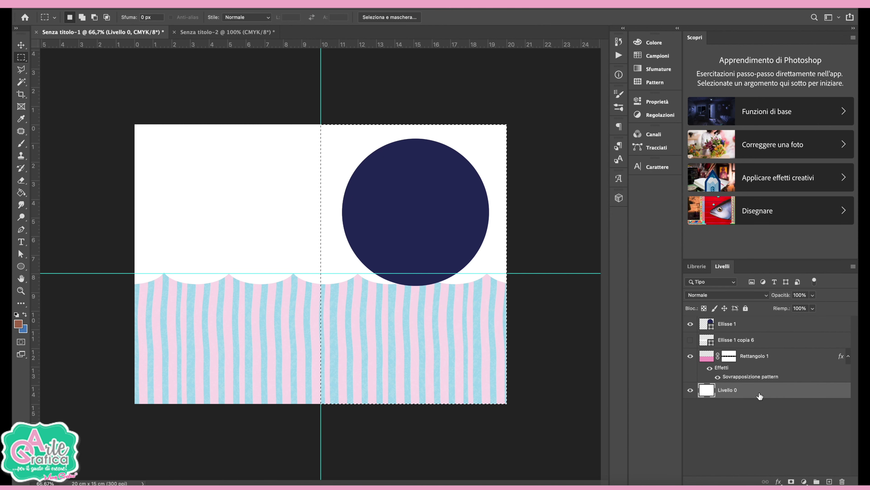
pyautogui.click(21, 45)
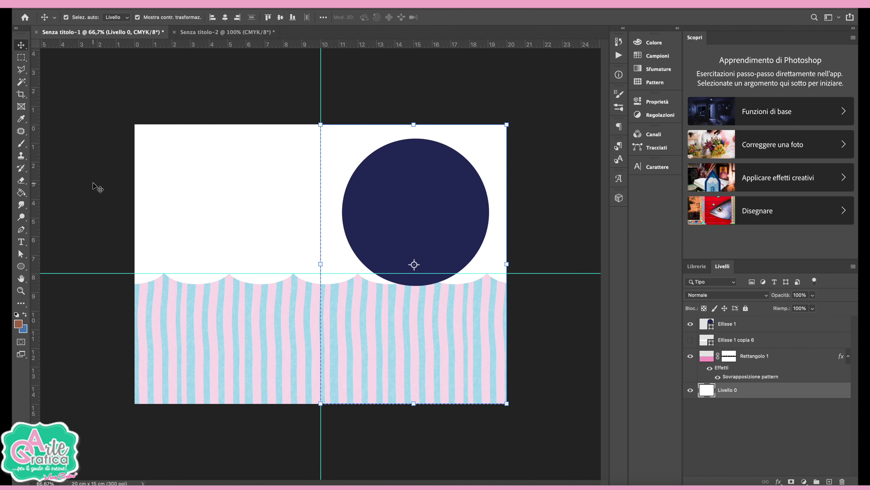
pyautogui.moveTo(35, 170); pyautogui.dragTo(414, 169)
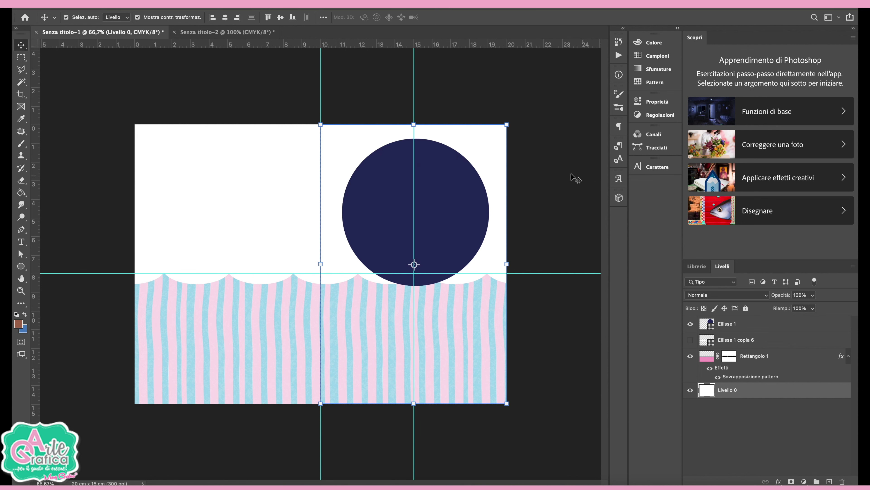
pyautogui.click(21, 57)
pyautogui.click(21, 45)
pyautogui.moveTo(433, 175); pyautogui.dragTo(429, 207)
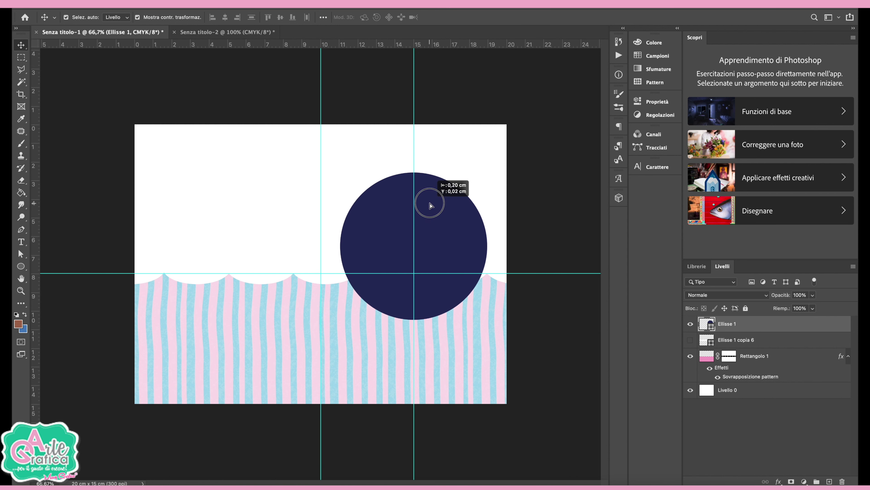
pyautogui.click(538, 155)
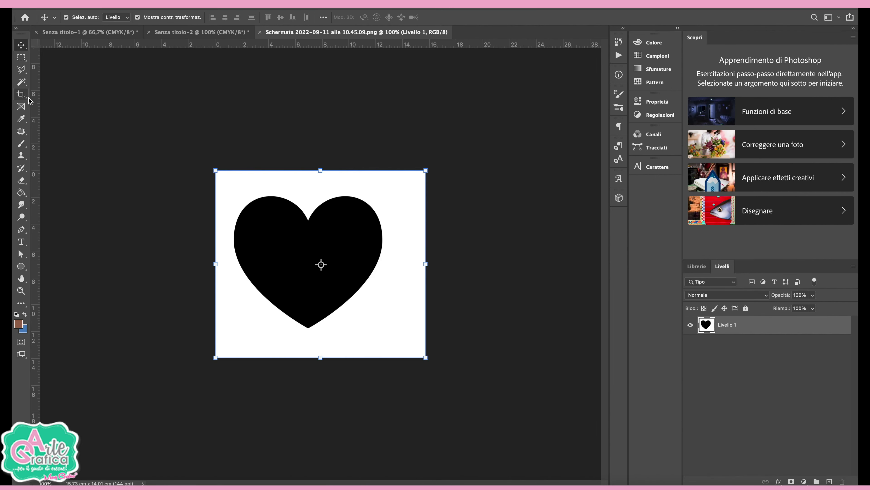
# Step: Select the black heart with the Magic Wand at tolerance 100 and copy it
pyautogui.click(22, 82)
pyautogui.click(243, 231)
pyautogui.rightClick(21, 81)
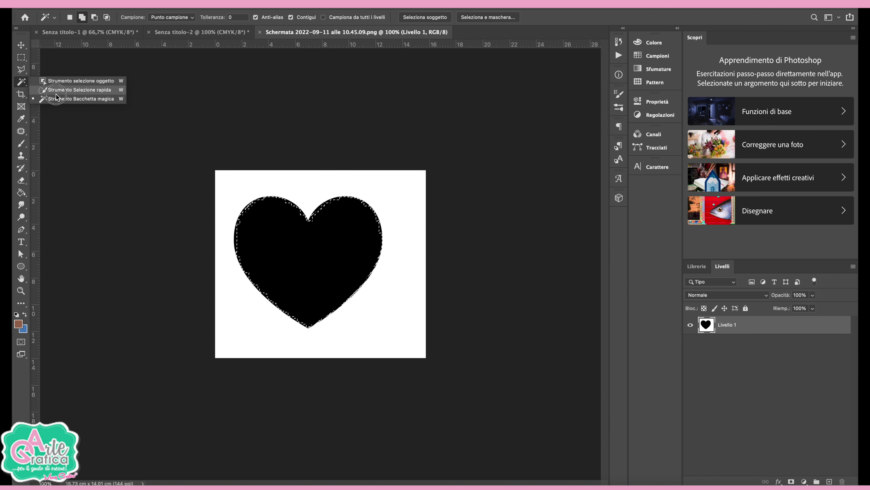
pyautogui.click(66, 98)
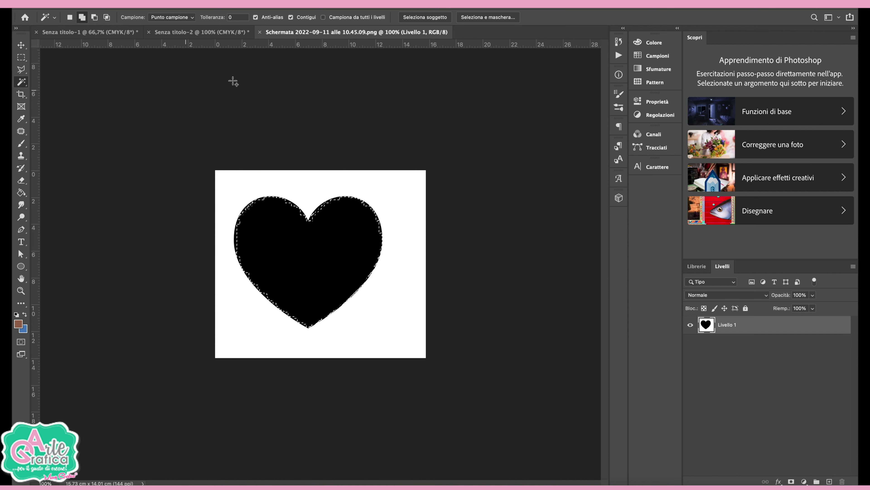
pyautogui.doubleClick(233, 17)
pyautogui.write('100')
pyautogui.click(313, 241)
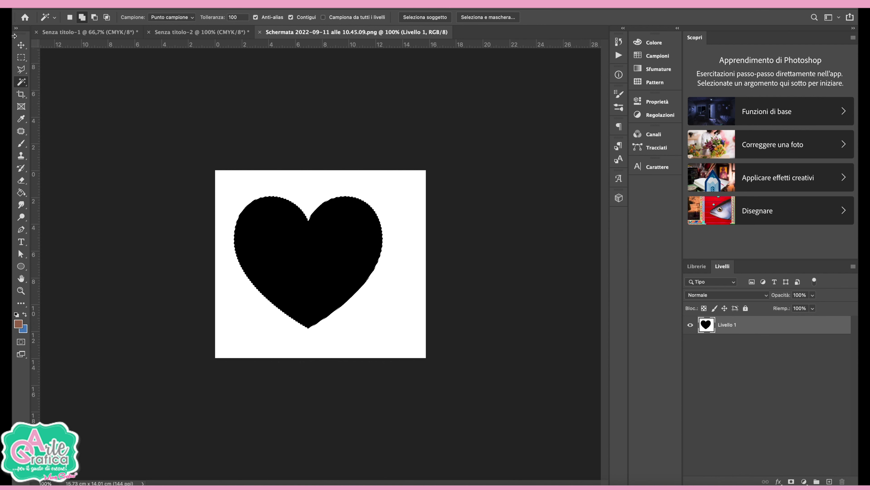
pyautogui.click(21, 45)
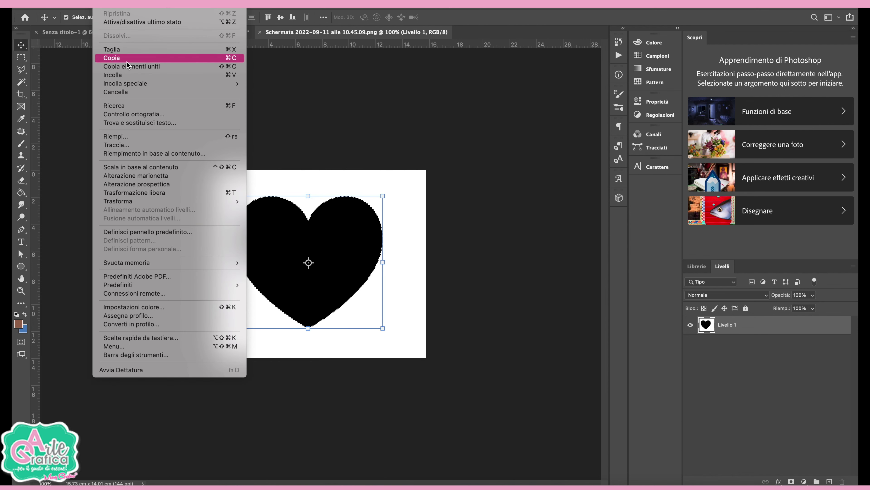
pyautogui.click(127, 58)
pyautogui.click(196, 35)
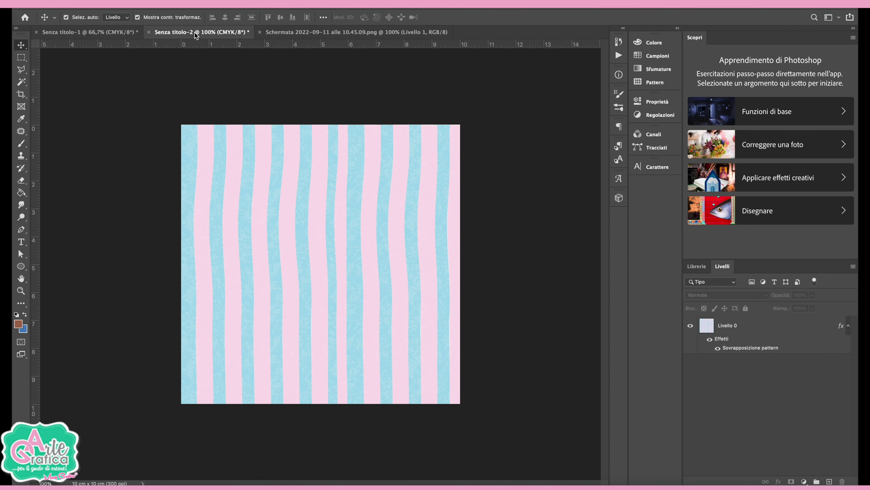
# Step: Paste the heart into the card, shrink and tilt it, and place it above the navy circle
pyautogui.click(92, 32)
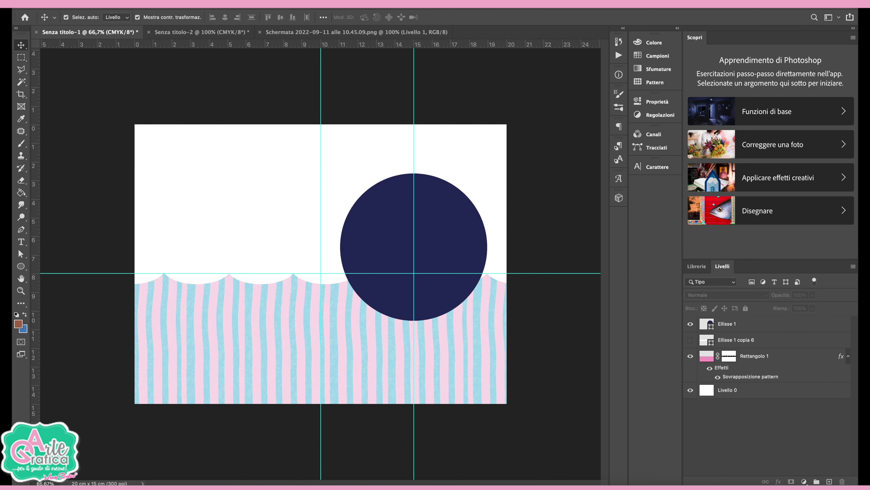
pyautogui.click(103, 5)
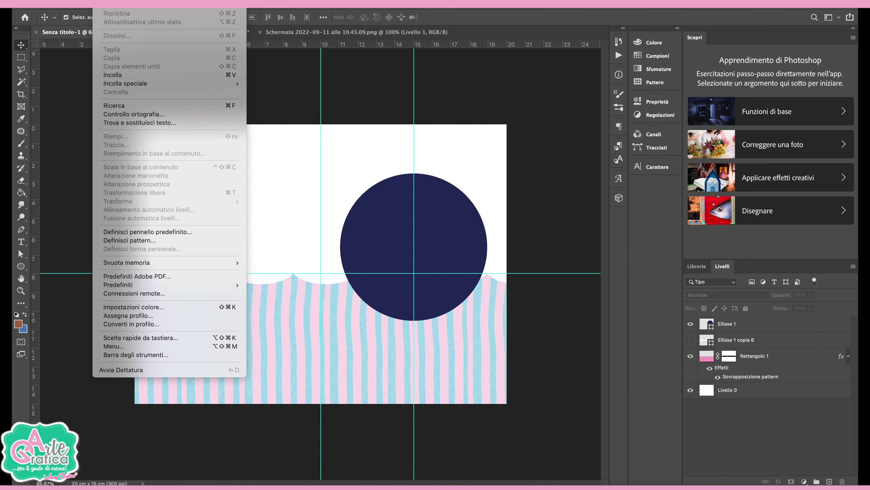
pyautogui.click(113, 75)
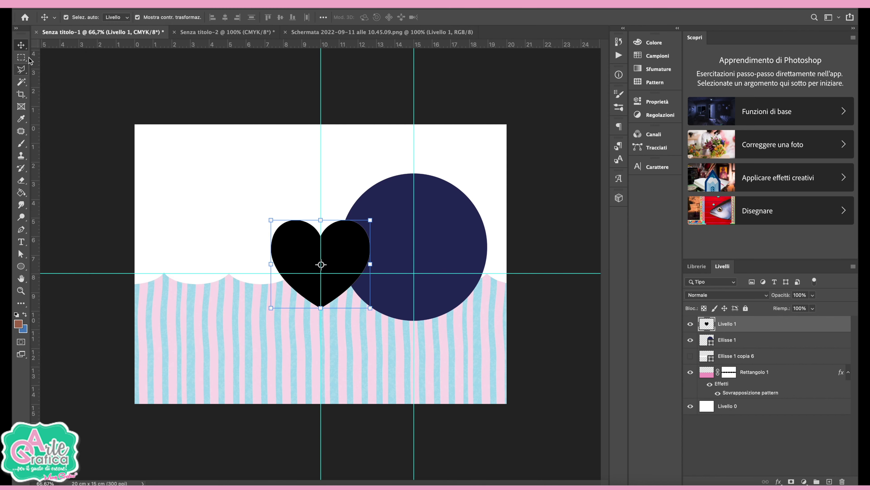
pyautogui.moveTo(372, 218); pyautogui.dragTo(325, 259)
pyautogui.moveTo(312, 295)
pyautogui.mouseDown()
pyautogui.moveTo(377, 160)
pyautogui.moveTo(398, 179)
pyautogui.moveTo(389, 134)
pyautogui.moveTo(373, 135)
pyautogui.mouseUp()
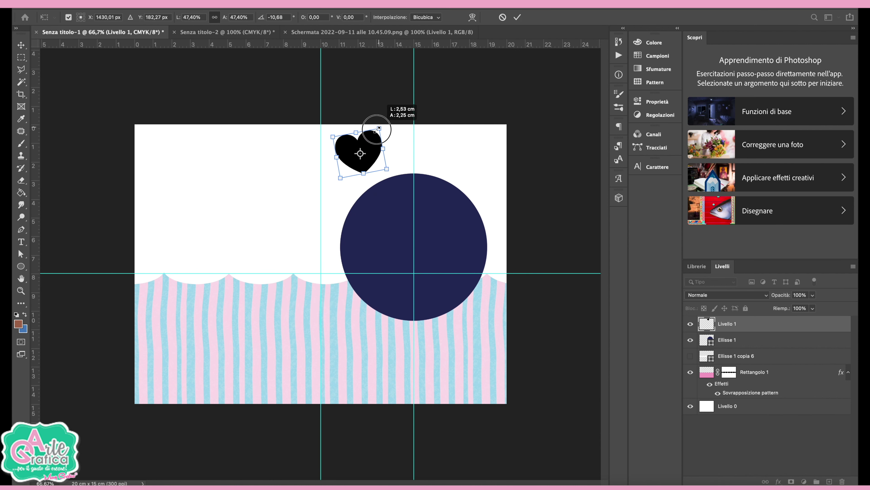
pyautogui.press('Return')
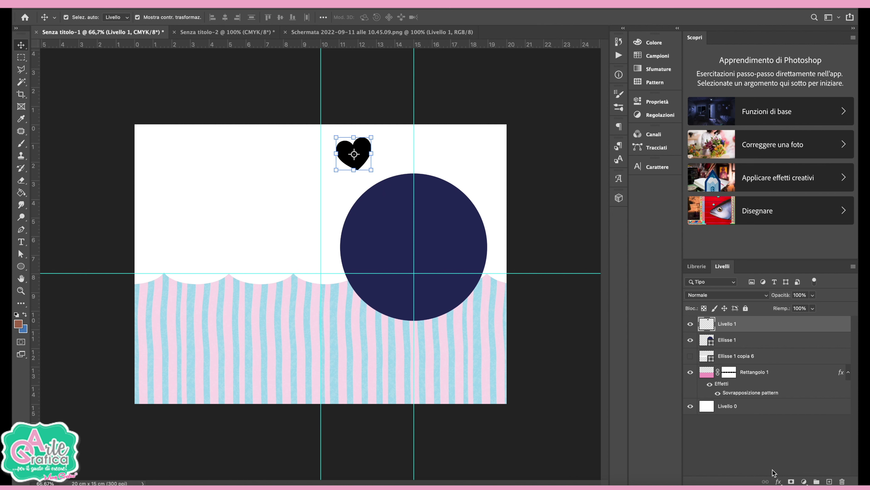
pyautogui.click(779, 481)
# Step: Give the heart a pink (f5c3da) Color Overlay layer style
pyautogui.click(799, 422)
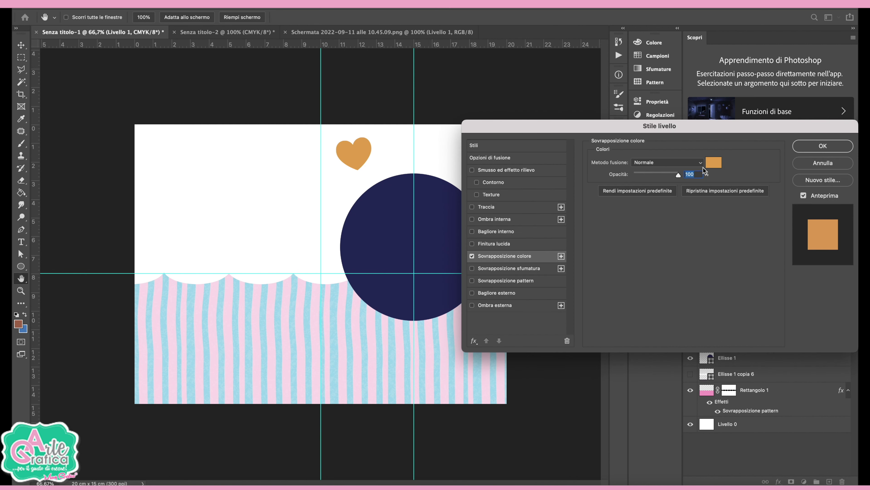
pyautogui.click(721, 164)
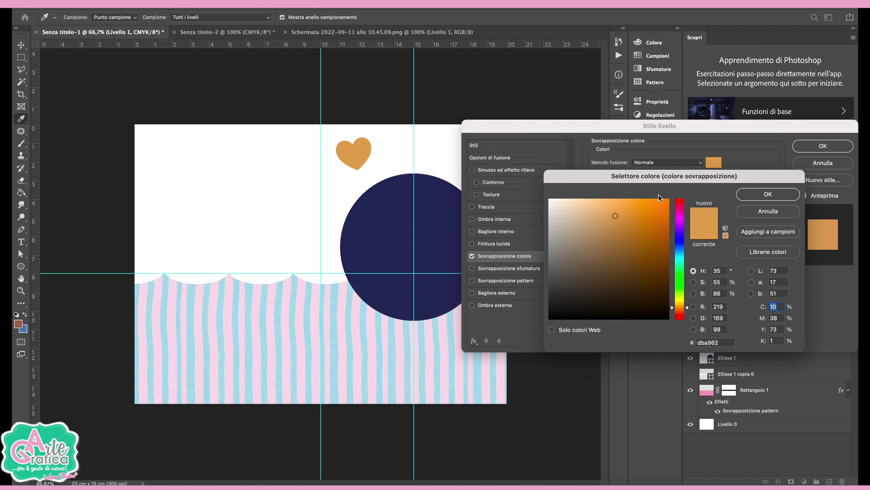
pyautogui.click(355, 356)
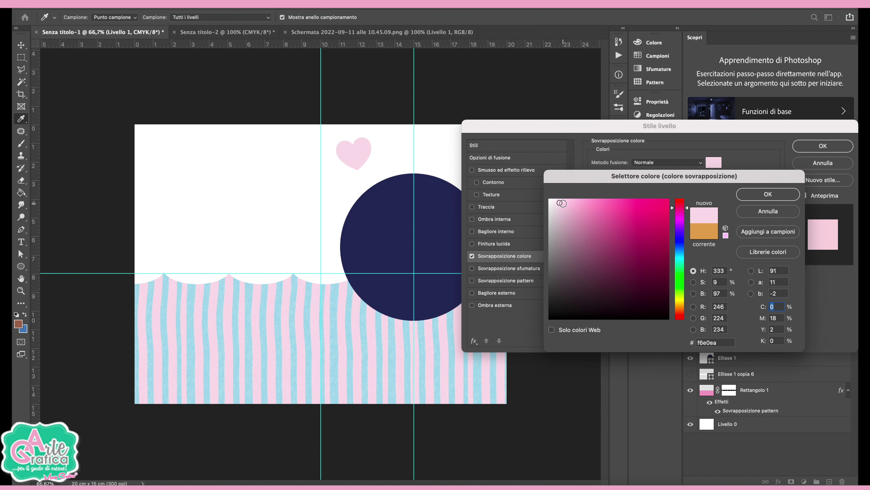
pyautogui.click(573, 203)
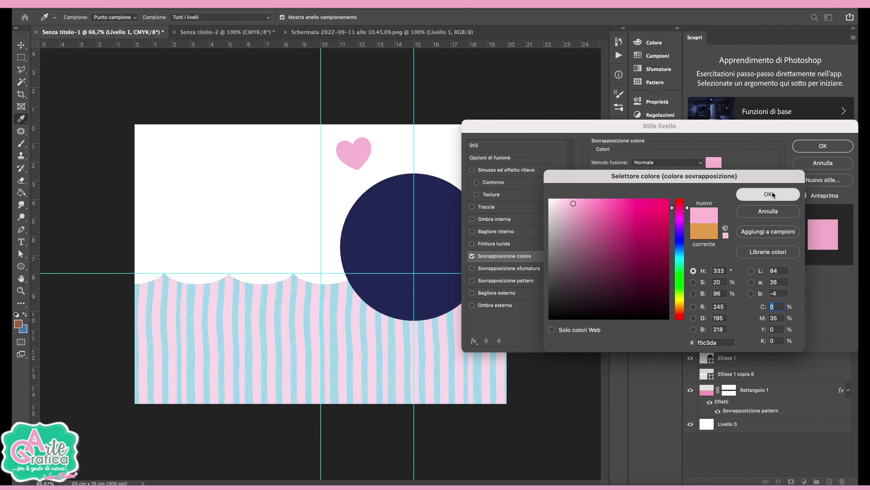
pyautogui.click(768, 194)
pyautogui.click(823, 146)
# Step: Duplicate the pink heart toward the top-right corner and begin rotating the copy about 25 degrees
pyautogui.moveTo(757, 328); pyautogui.dragTo(830, 481)
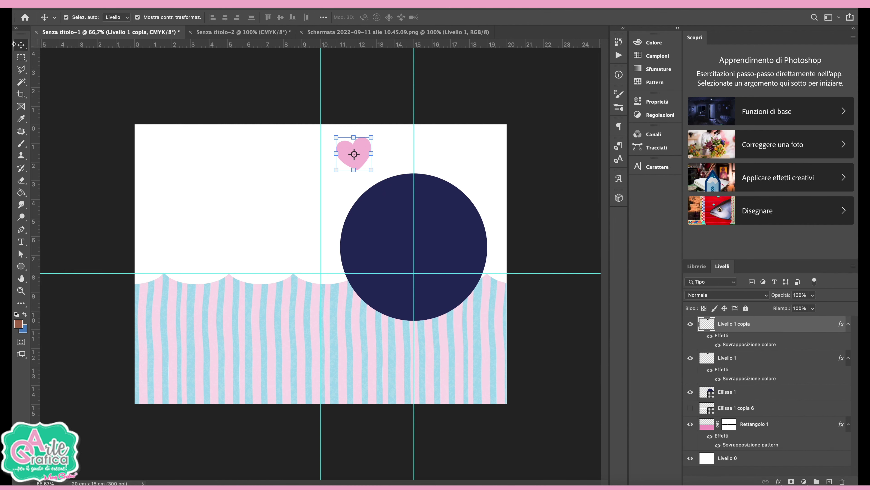
pyautogui.moveTo(360, 144); pyautogui.dragTo(483, 144)
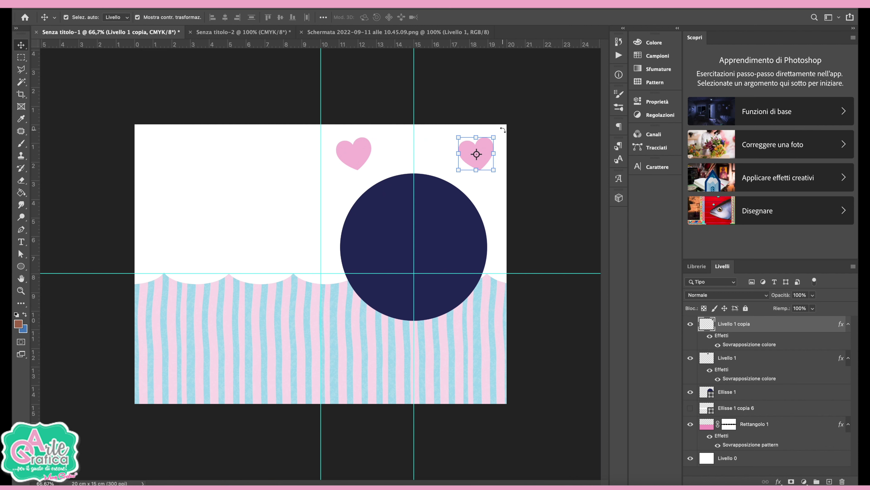
pyautogui.moveTo(503, 130); pyautogui.dragTo(481, 155)
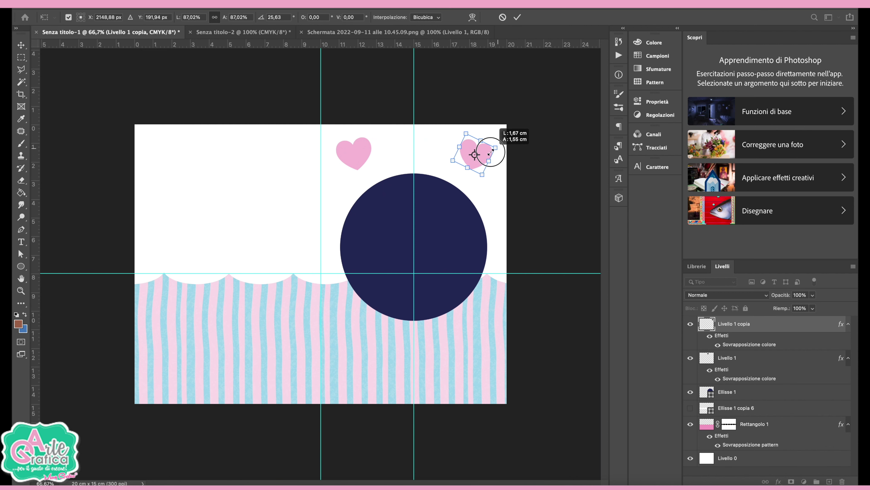
# Step: Commit the copy's smaller, tilted transform and recolour its overlay light blue (afd8eb)
pyautogui.press('Return')
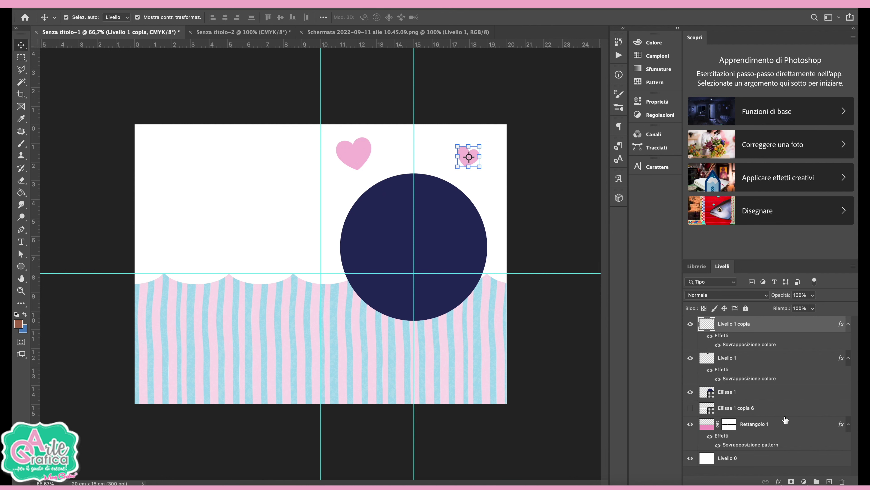
pyautogui.doubleClick(744, 344)
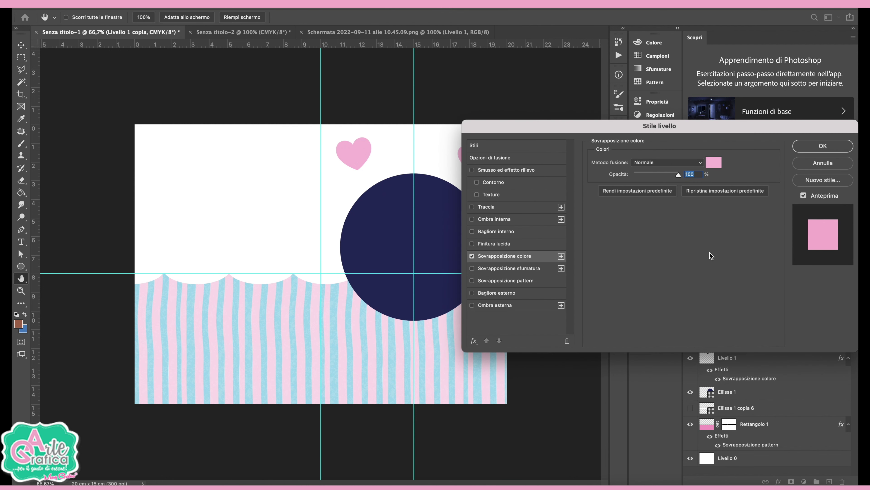
pyautogui.click(713, 165)
pyautogui.click(346, 300)
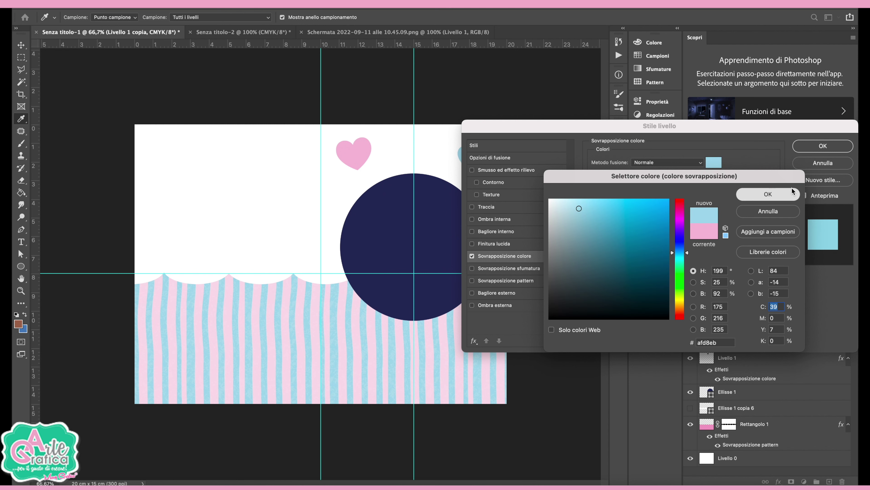
pyautogui.click(768, 194)
pyautogui.click(823, 146)
# Step: Deselect the heart copy and switch to the Rectangle tool
pyautogui.press('v')
pyautogui.click(566, 101)
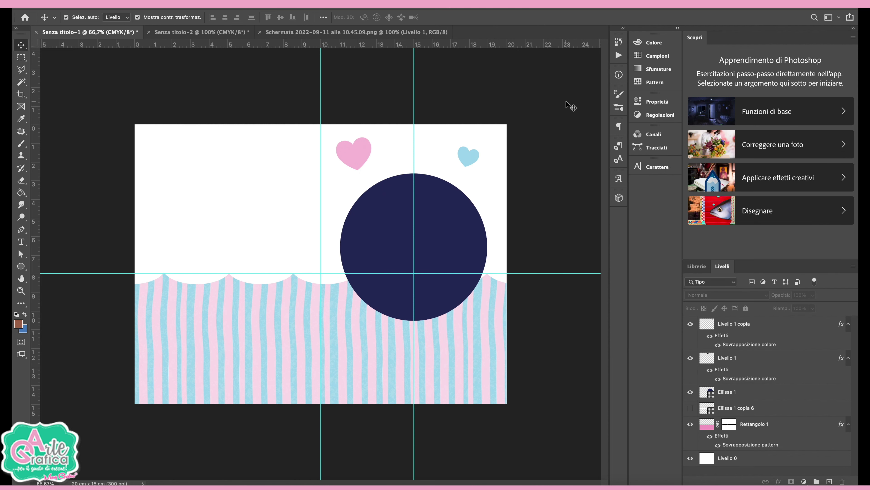
pyautogui.rightClick(20, 266)
pyautogui.click(58, 260)
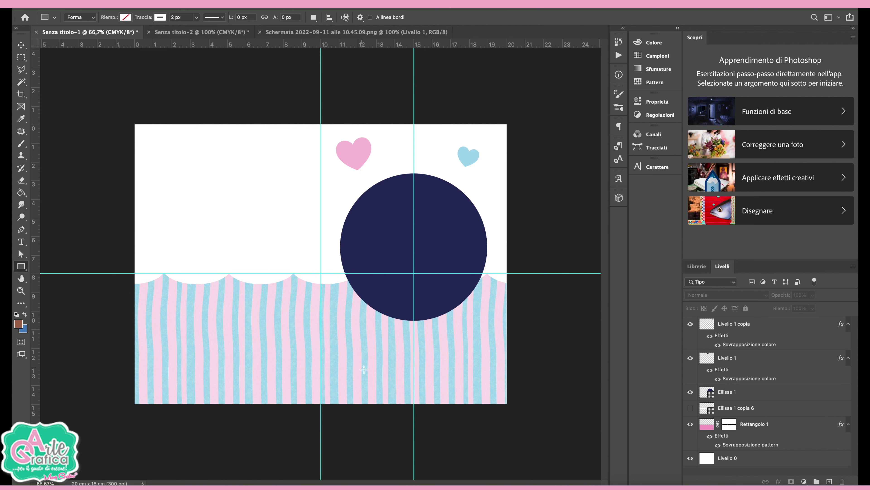
# Step: Draw a long thin bar across the striped band with no outline
pyautogui.moveTo(339, 342); pyautogui.dragTo(490, 357)
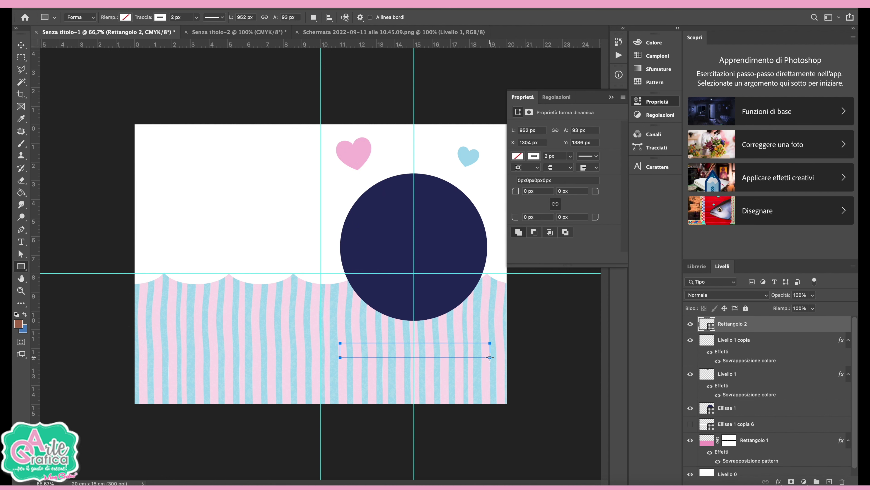
pyautogui.click(534, 155)
pyautogui.click(523, 174)
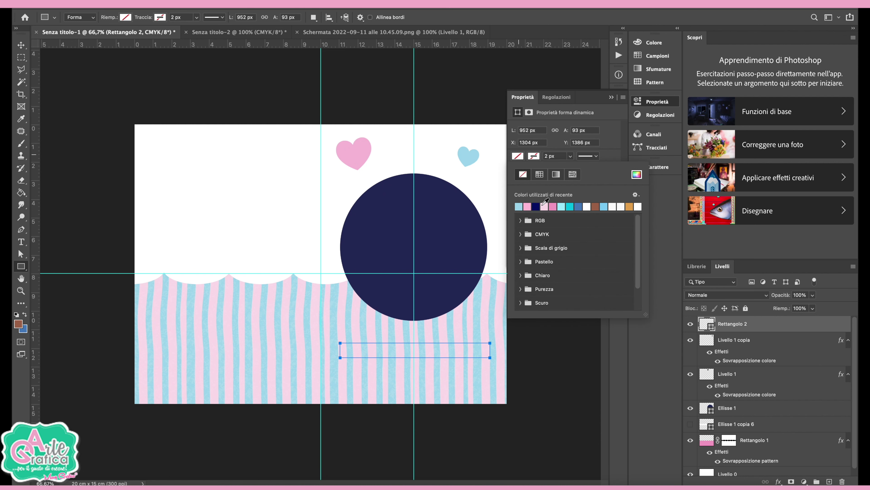
pyautogui.click(563, 206)
pyautogui.click(21, 44)
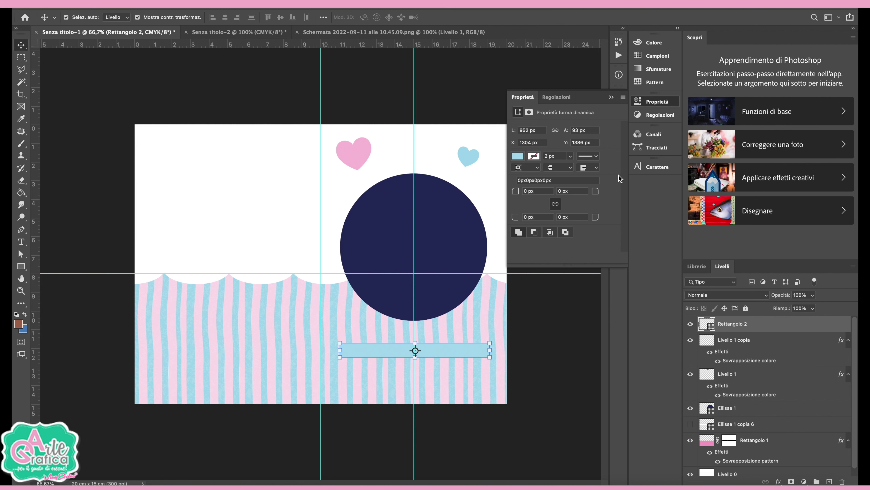
# Step: Set the bar's fill to a more saturated sky blue (78c0ed)
pyautogui.click(517, 157)
pyautogui.click(530, 205)
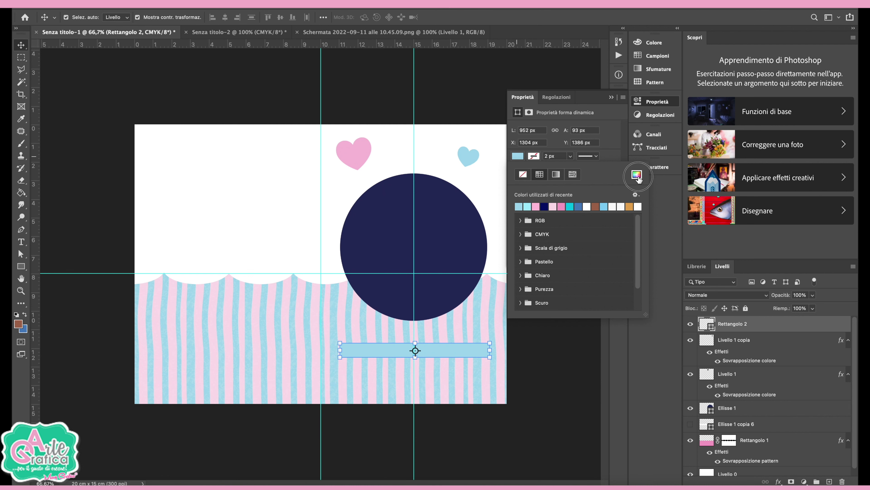
pyautogui.click(638, 175)
pyautogui.moveTo(579, 208); pyautogui.dragTo(608, 207)
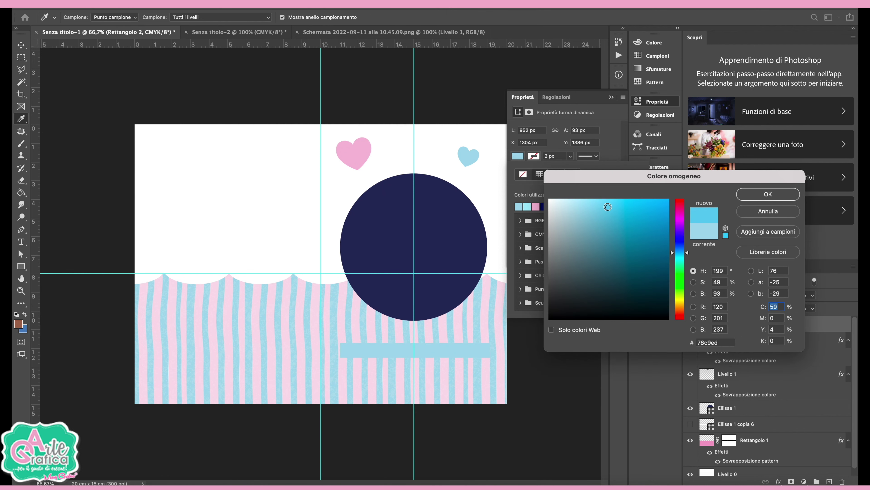
pyautogui.click(768, 195)
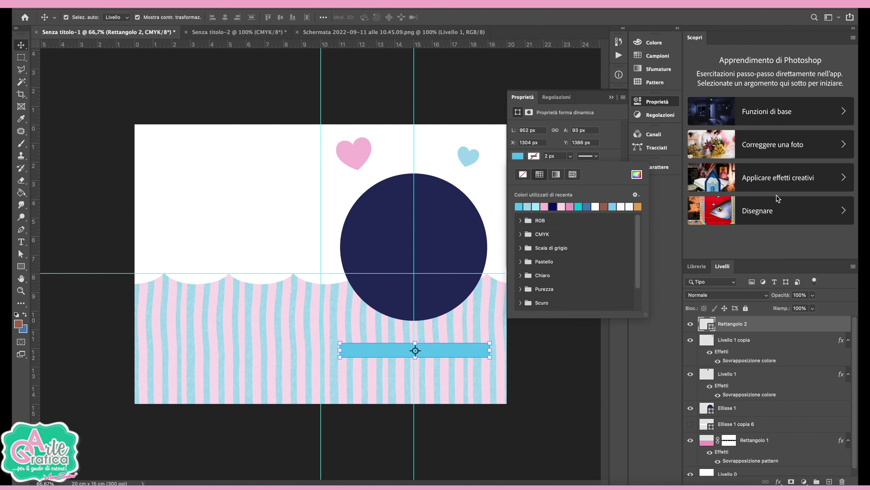
# Step: Type the centre-aligned banner text '• NONNO AUGURI •' on the blue bar
pyautogui.press('t')
pyautogui.click(367, 353)
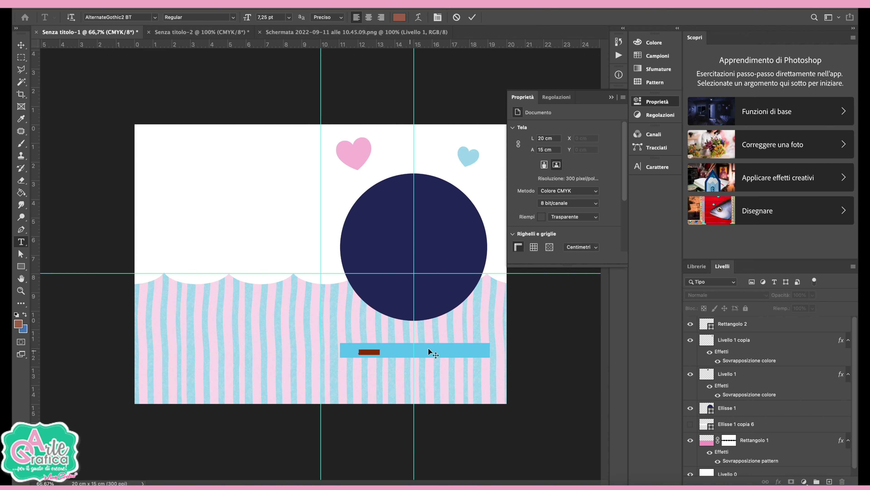
pyautogui.write('NONNO AUGURI')
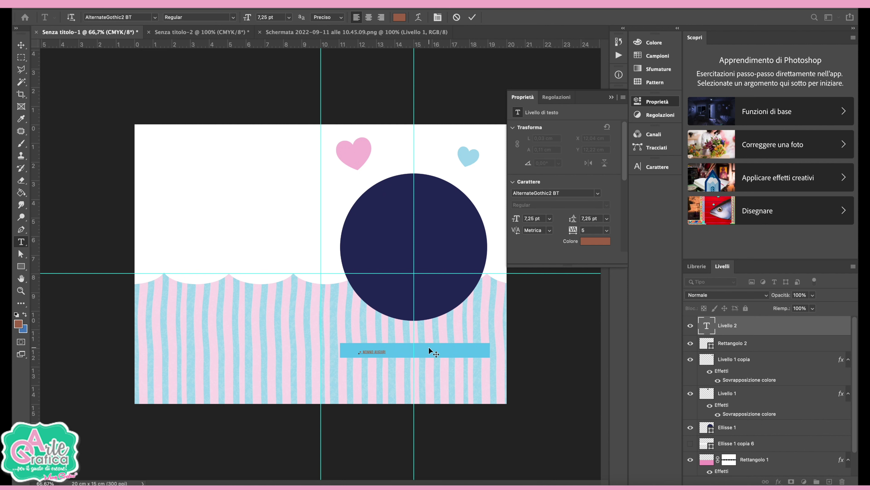
pyautogui.write('•')
pyautogui.hotkey('ctrl', 'a')
pyautogui.click(369, 18)
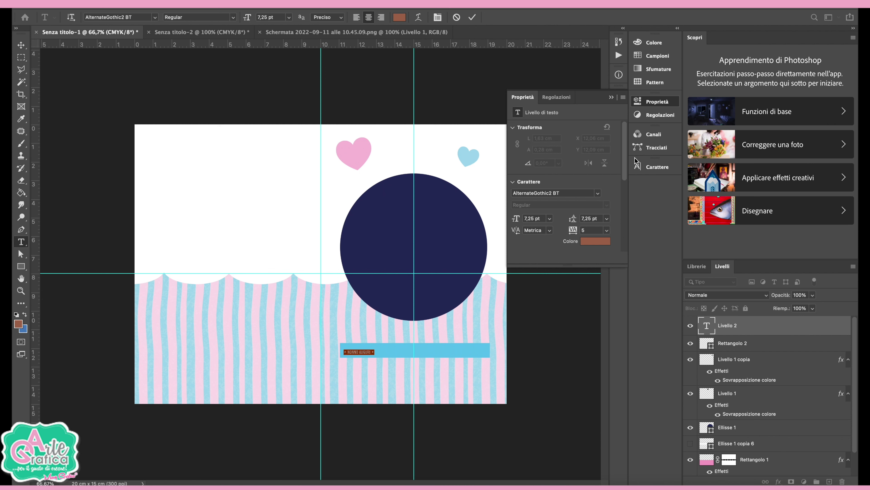
# Step: Enlarge the banner text, make it white and centre it on the blue bar
pyautogui.click(655, 166)
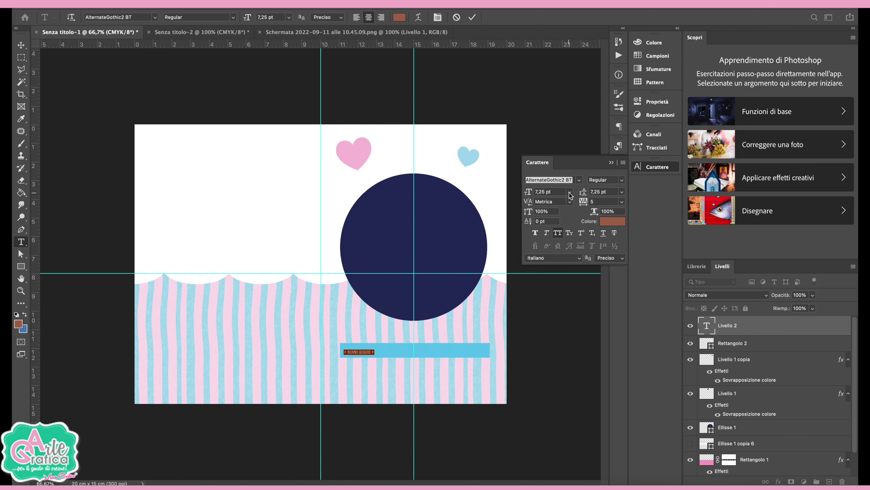
pyautogui.moveTo(528, 192); pyautogui.dragTo(539, 192)
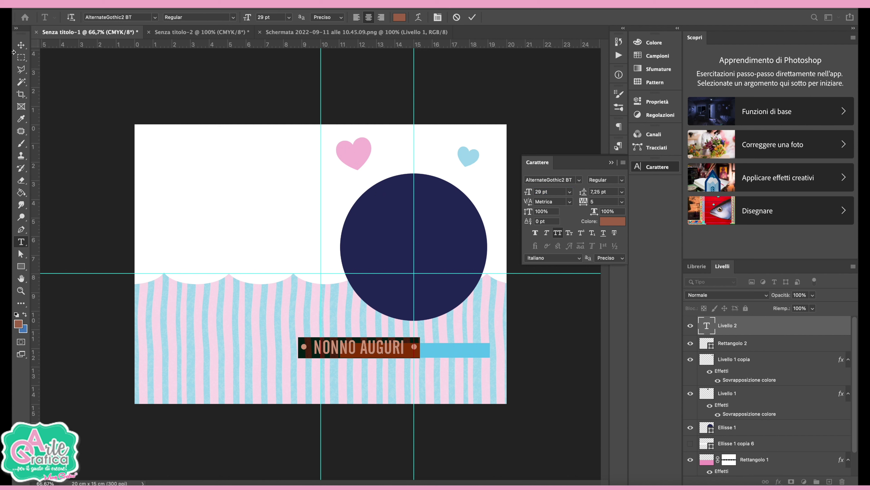
pyautogui.click(20, 45)
pyautogui.moveTo(395, 355); pyautogui.dragTo(445, 358)
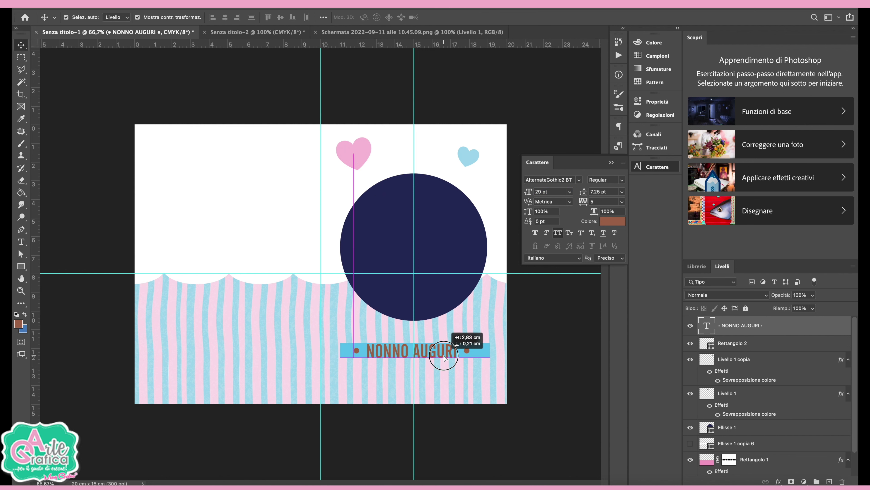
pyautogui.moveTo(445, 358); pyautogui.dragTo(447, 358)
pyautogui.click(609, 222)
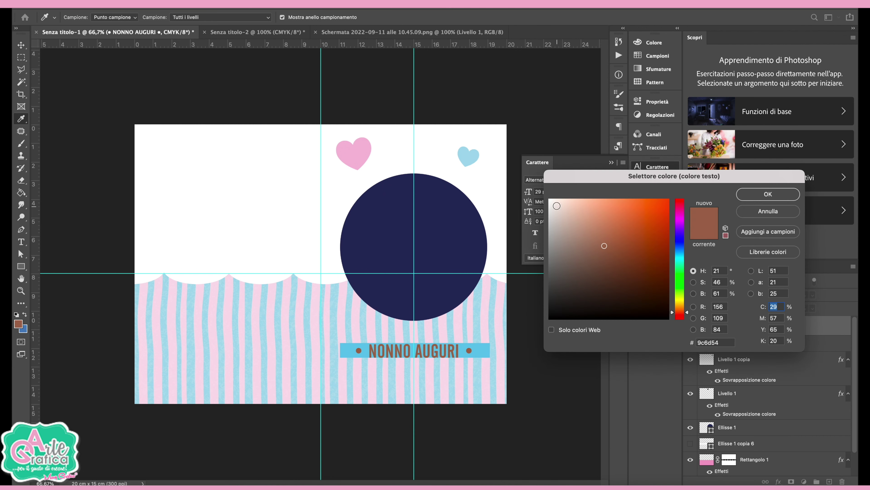
pyautogui.moveTo(557, 206); pyautogui.dragTo(549, 199)
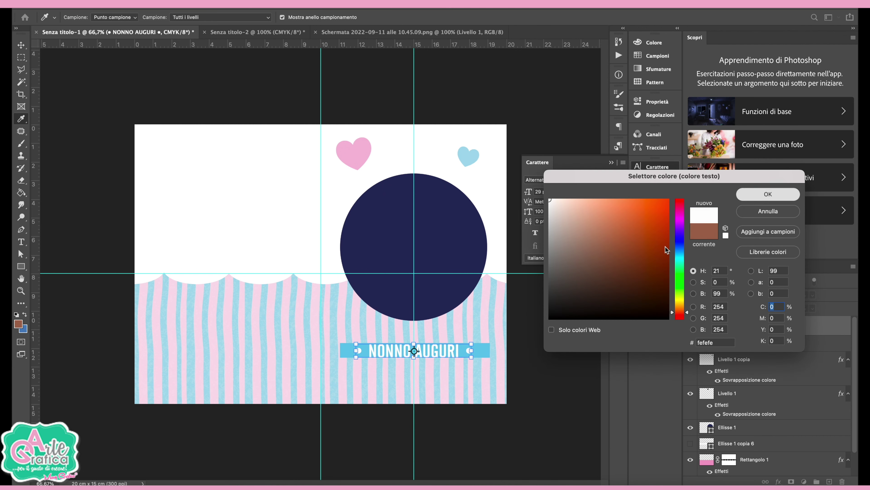
pyautogui.click(768, 194)
# Step: Make the blue bar slightly taller, then start a new text line on the card's left
pyautogui.click(579, 376)
pyautogui.click(479, 355)
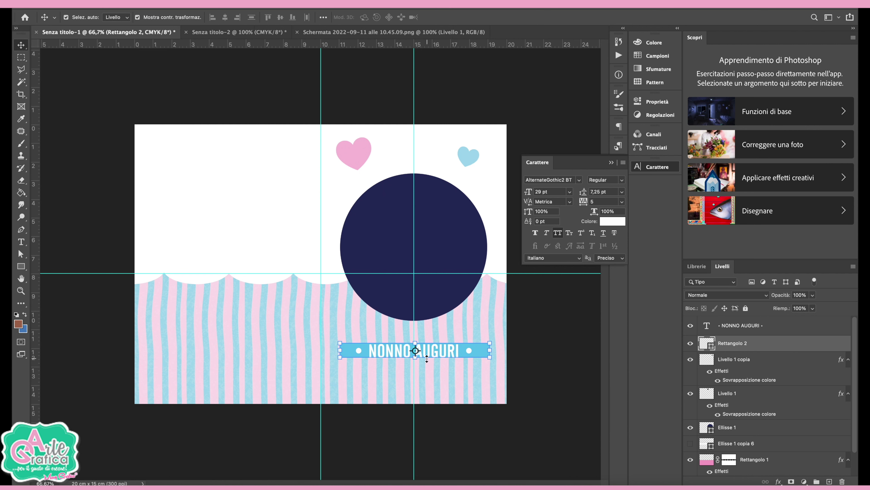
pyautogui.hotkey('ctrl', 't')
pyautogui.moveTo(415, 357); pyautogui.dragTo(414, 364)
pyautogui.press('Return')
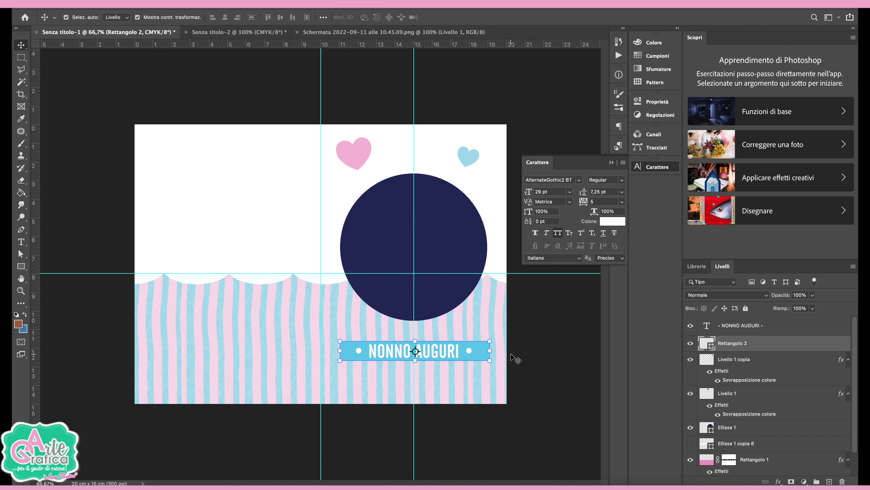
pyautogui.press('t')
pyautogui.click(199, 201)
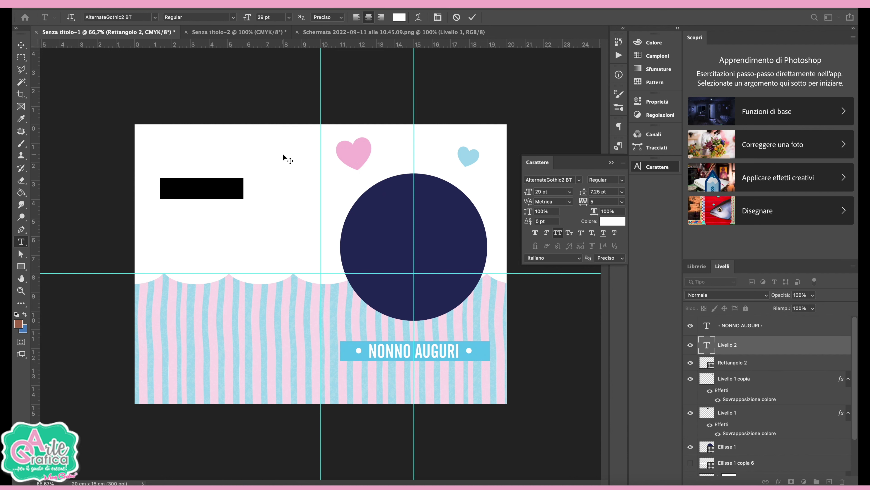
# Step: Type 'Tanti auguri' and colour it dark 0f2936
pyautogui.press('BackSpace')
pyautogui.write('NTI AU')
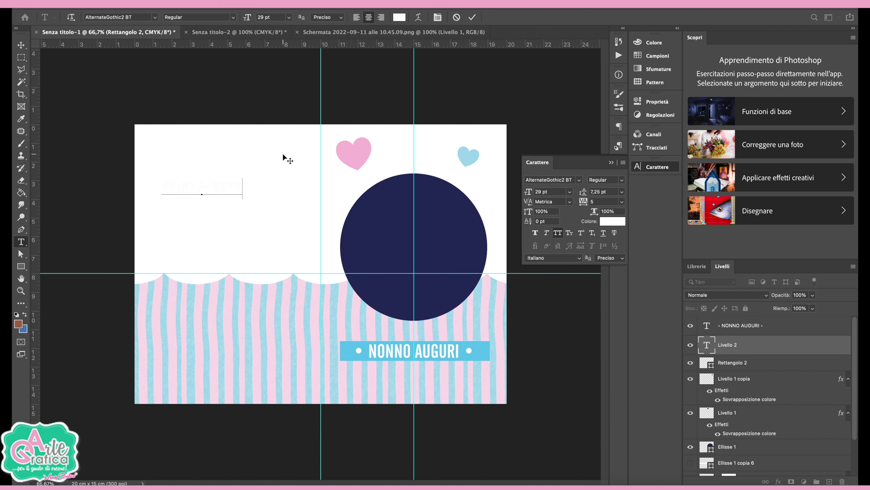
pyautogui.hotkey('ctrl', 'a')
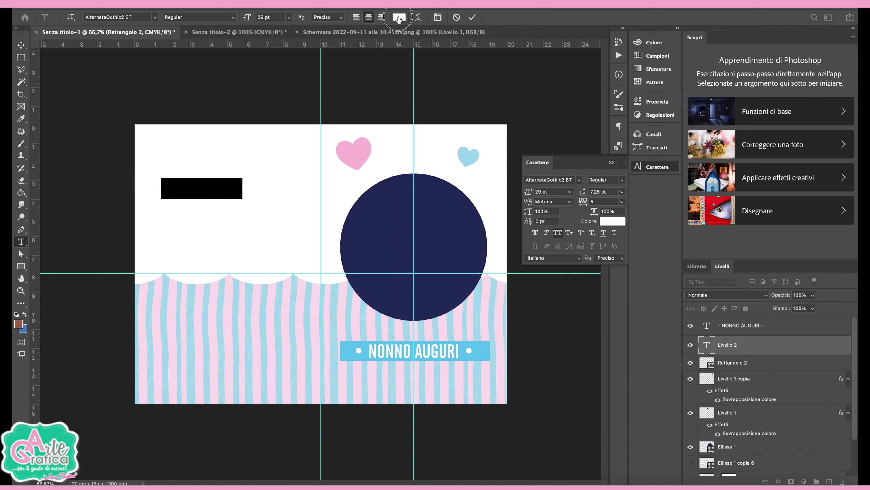
pyautogui.click(398, 18)
pyautogui.click(342, 353)
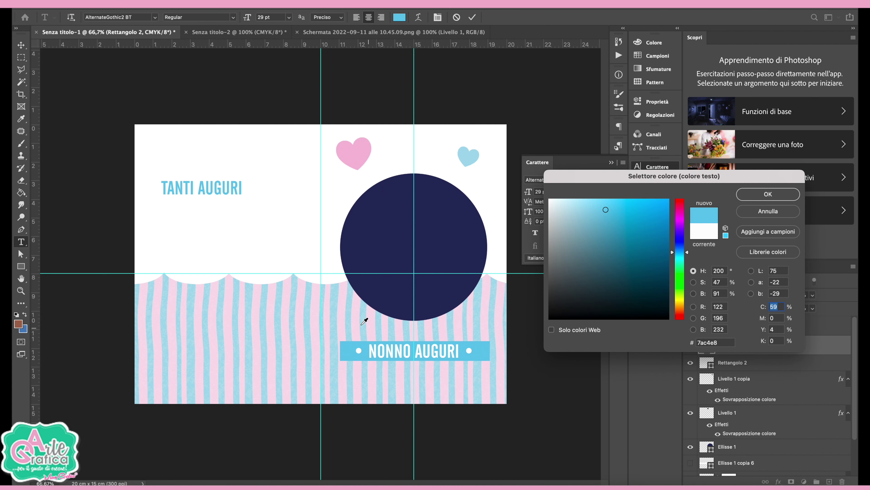
pyautogui.click(636, 294)
pyautogui.click(769, 193)
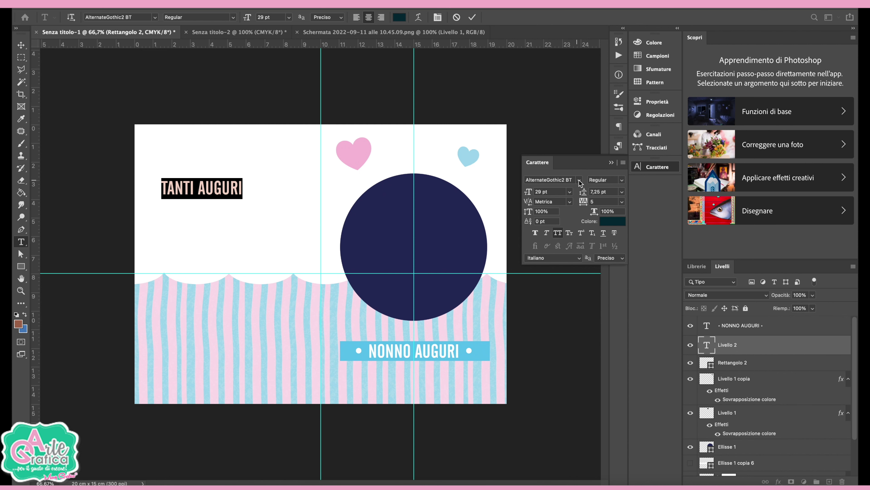
# Step: Change the greeting's font to Bellany
pyautogui.click(579, 180)
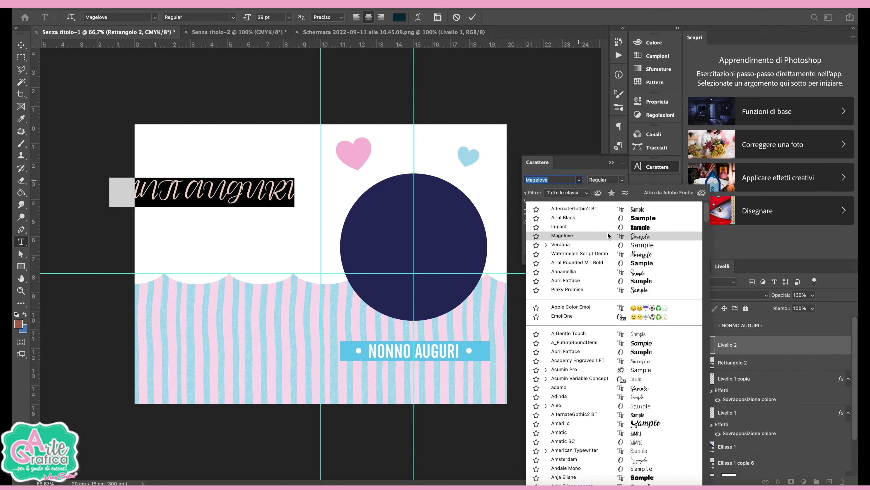
pyautogui.click(608, 232)
pyautogui.click(579, 180)
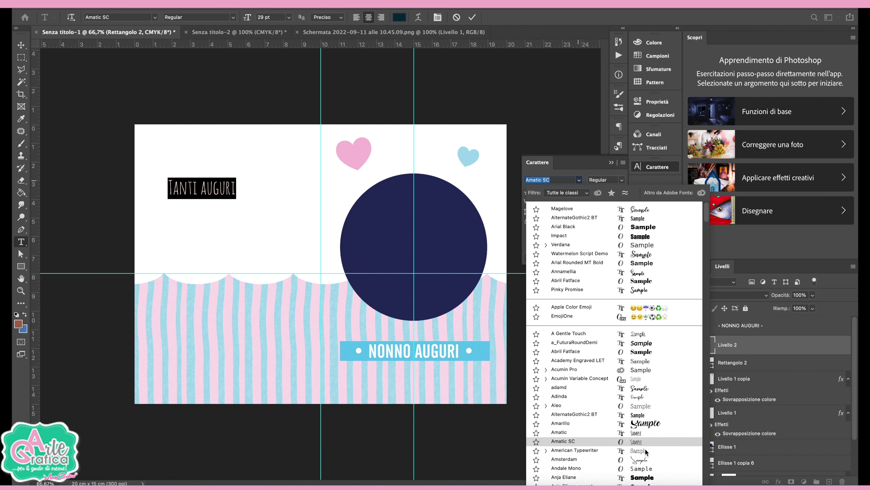
pyautogui.scroll(-3, 647, 452)
pyautogui.scroll(-2, 647, 454)
pyautogui.scroll(-3, 648, 457)
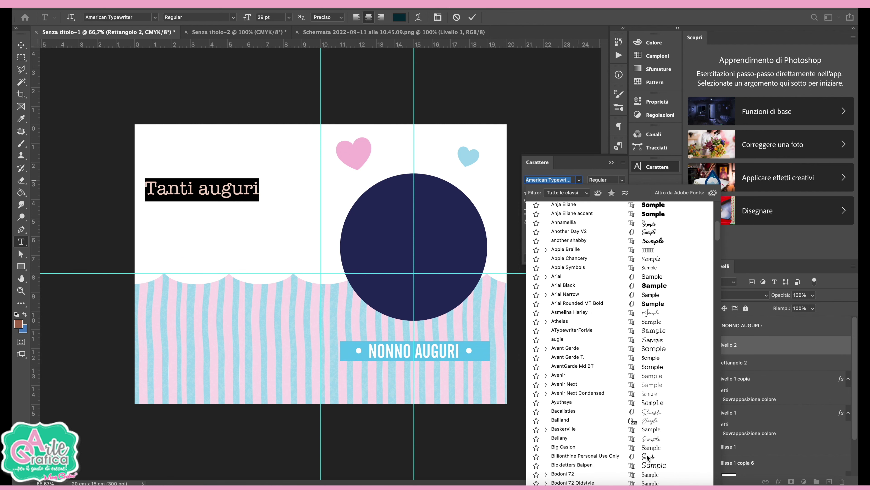
pyautogui.click(649, 440)
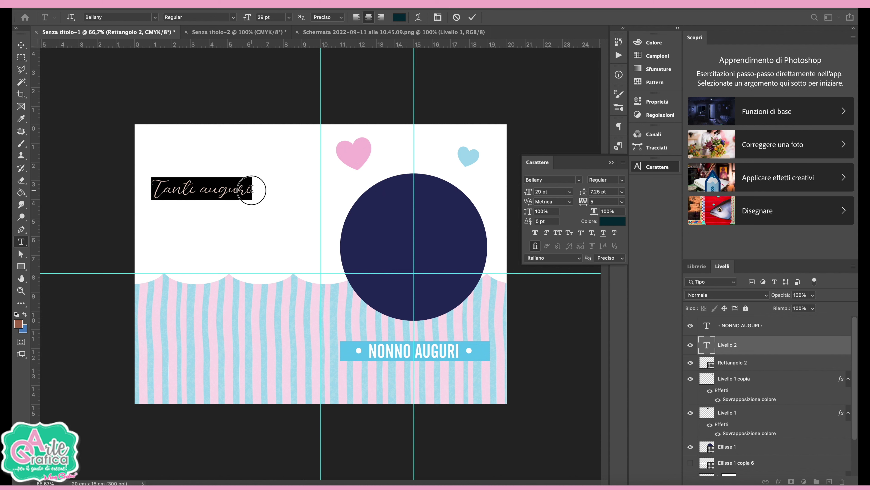
# Step: Add the second line 'dalla tua nipotina' and set the leading to Auto
pyautogui.click(271, 187)
pyautogui.press('Return')
pyautogui.write('dalla tua nipotina')
pyautogui.hotkey('ctrl', 'a')
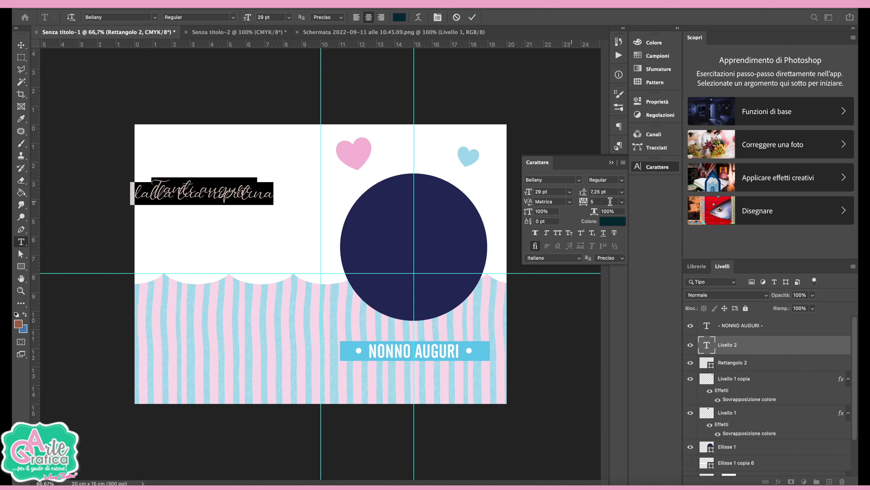
pyautogui.click(622, 196)
pyautogui.click(603, 198)
pyautogui.hotkey('ctrl', 'Return')
# Step: Shrink and reposition the greeting on the card's upper left
pyautogui.hotkey('ctrl', 't')
pyautogui.moveTo(317, 180); pyautogui.dragTo(269, 201)
pyautogui.press('Return')
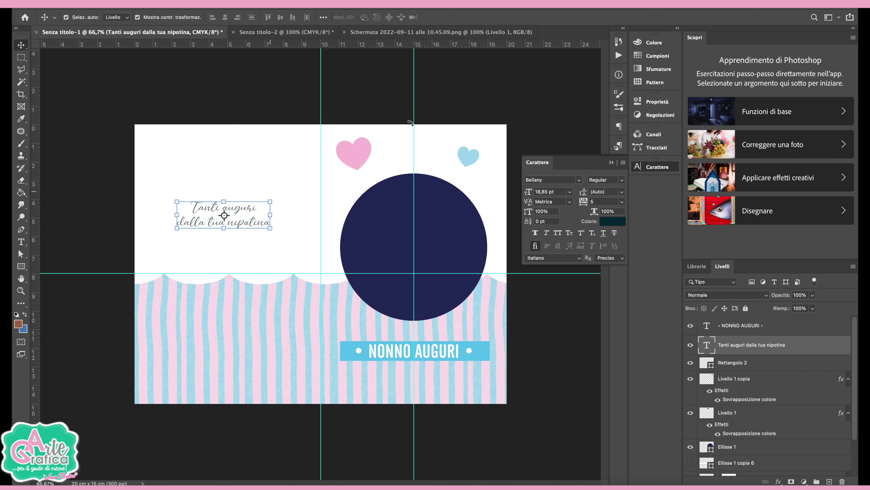
pyautogui.click(398, 94)
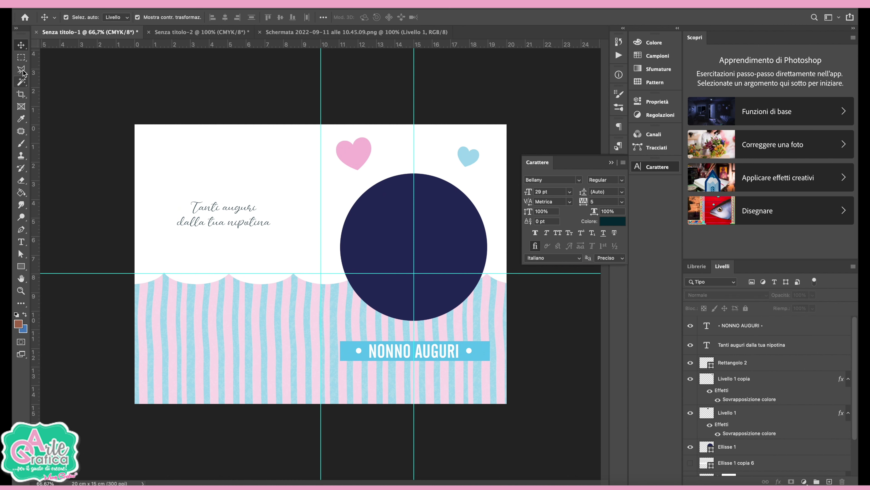
pyautogui.click(21, 57)
# Step: Add a vertical guide through the centre of the card's left half
pyautogui.moveTo(134, 124); pyautogui.dragTo(318, 413)
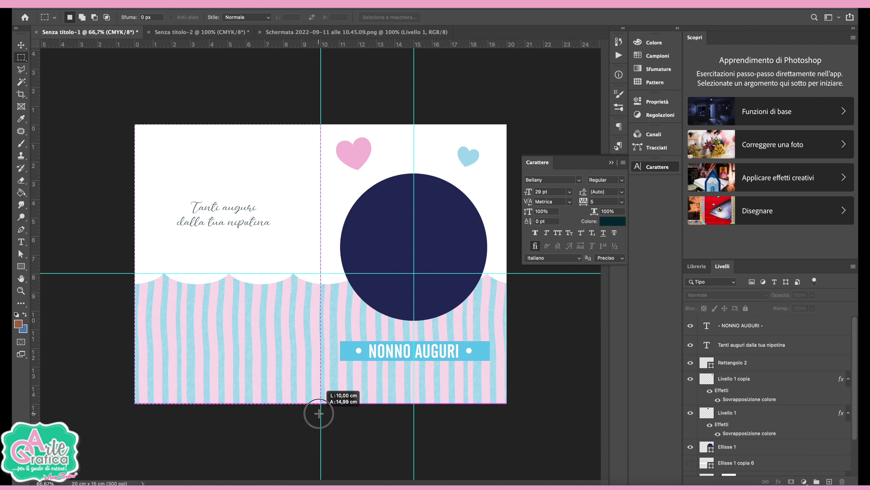
pyautogui.scroll(-3, 768, 394)
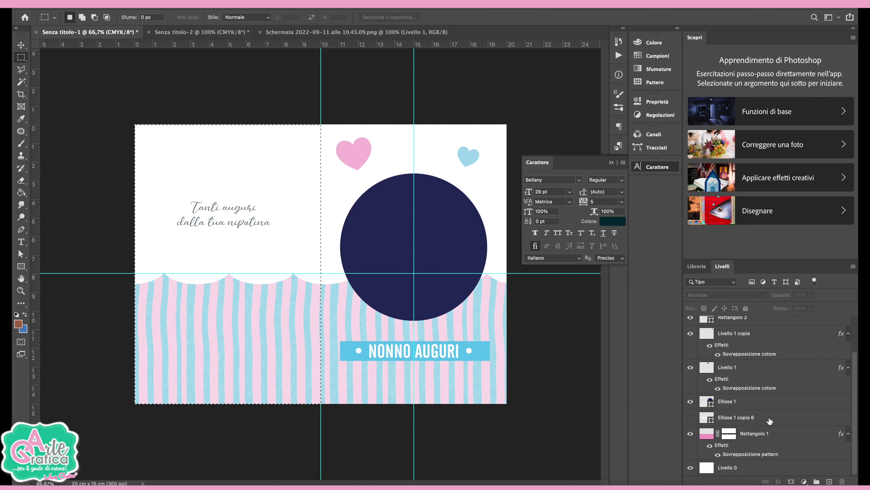
pyautogui.click(731, 472)
pyautogui.click(21, 45)
pyautogui.moveTo(37, 74); pyautogui.dragTo(228, 82)
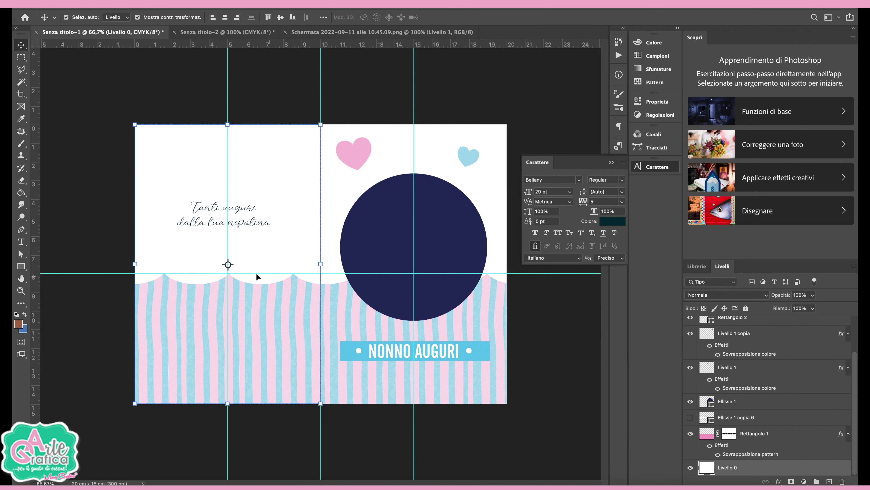
pyautogui.press('m')
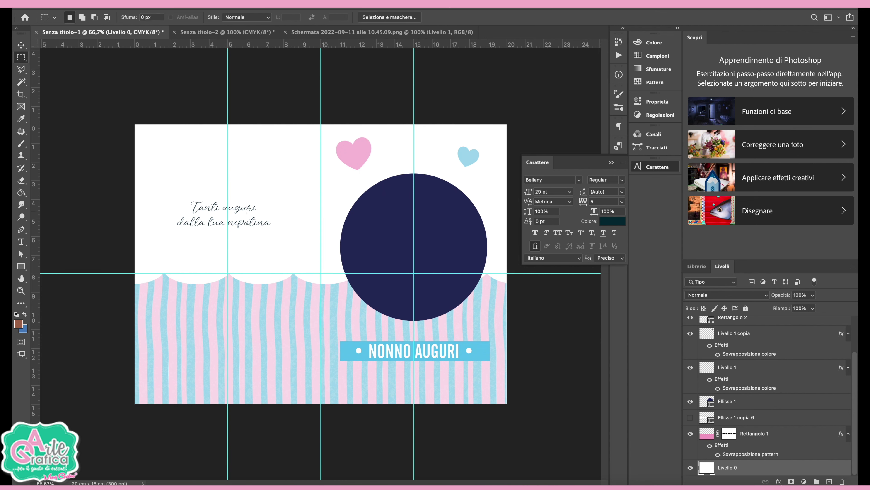
# Step: Nudge the greeting text so it is centred on the new guide
pyautogui.press('v')
pyautogui.click(242, 208)
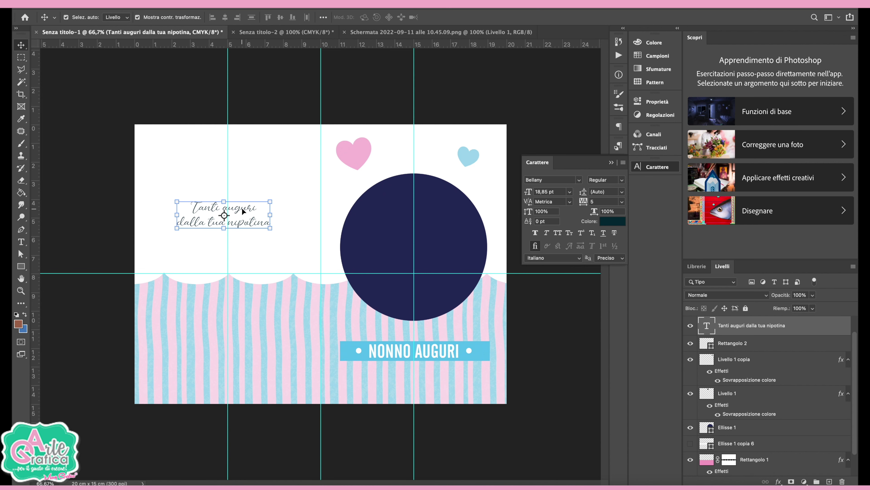
pyautogui.moveTo(242, 208); pyautogui.dragTo(245, 208)
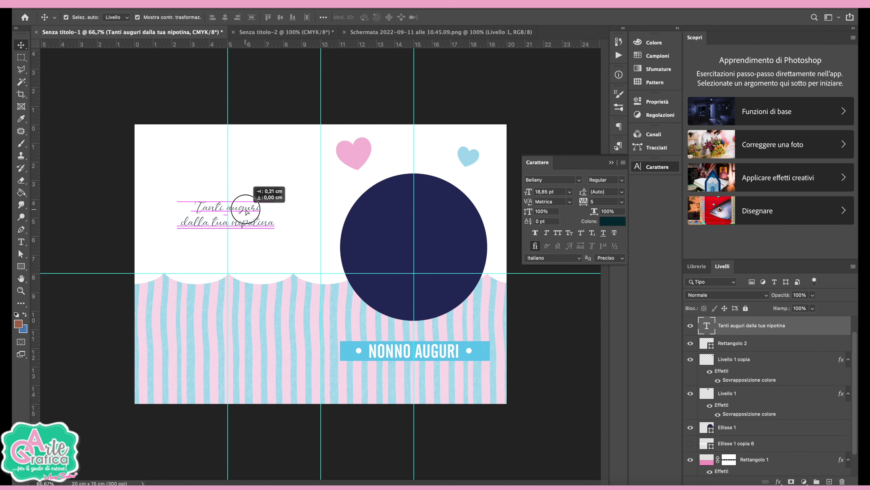
pyautogui.click(569, 123)
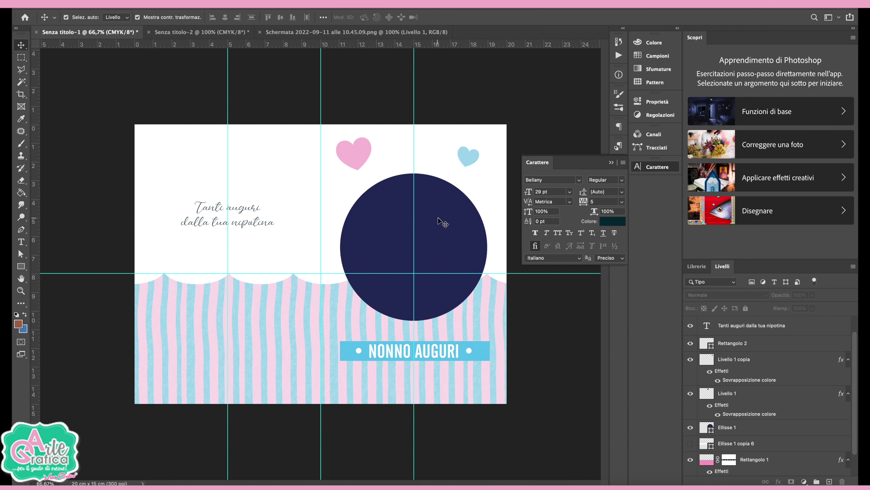
pyautogui.click(83, 3)
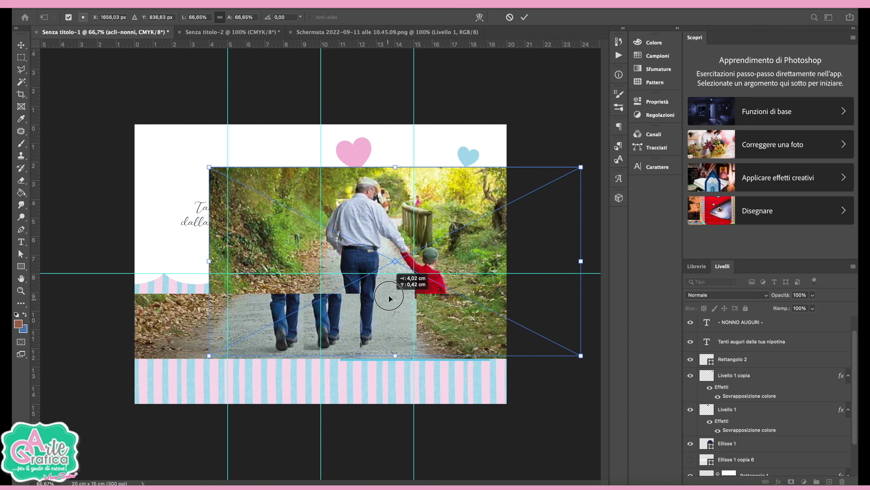
# Step: Move the placed photo above Ellisse 1, clip it to the circle and scale it down
pyautogui.moveTo(389, 298); pyautogui.dragTo(389, 298)
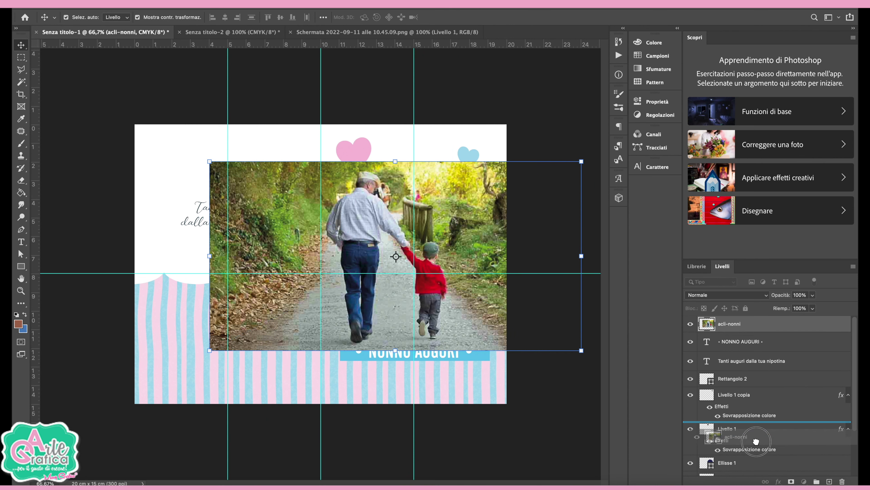
pyautogui.moveTo(750, 327); pyautogui.dragTo(758, 456)
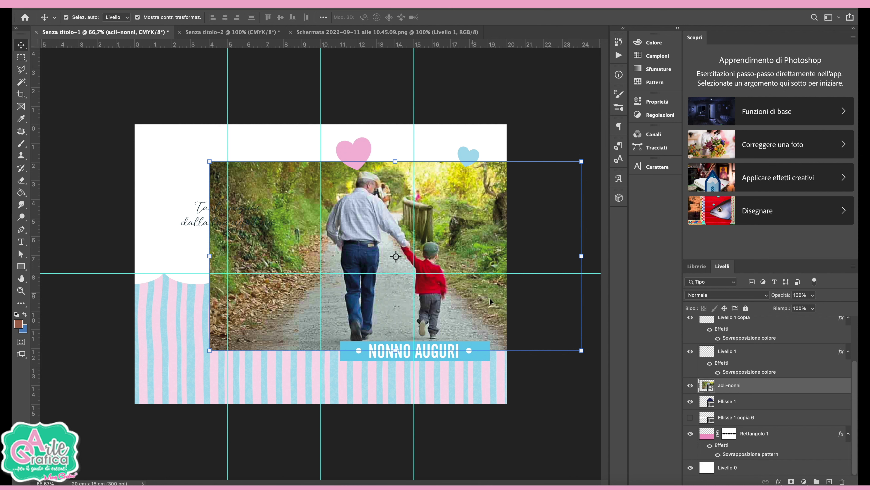
pyautogui.click(855, 268)
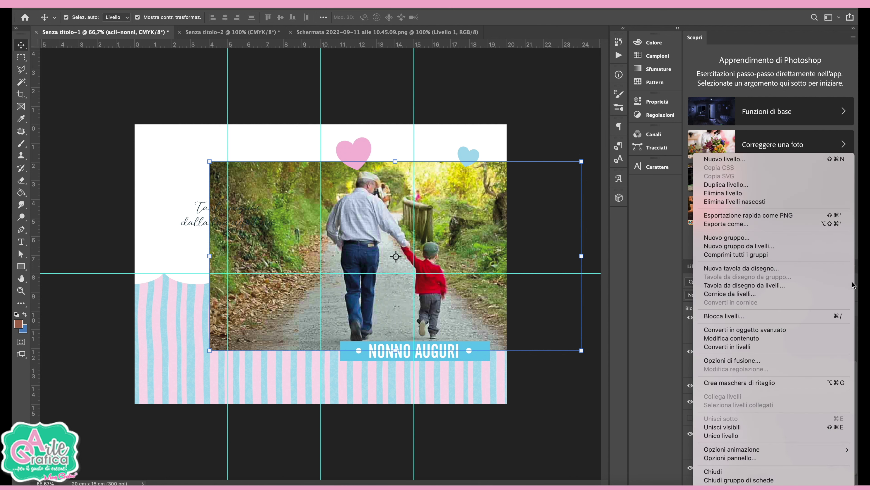
pyautogui.click(787, 384)
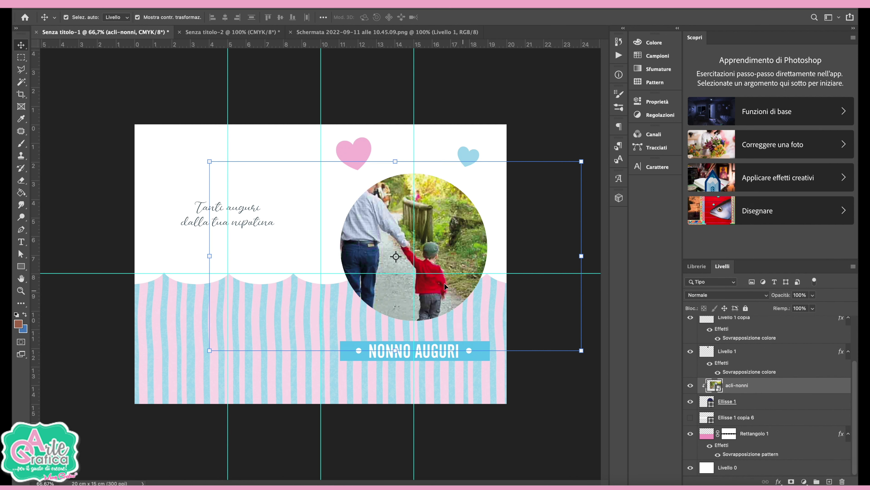
pyautogui.moveTo(209, 350); pyautogui.dragTo(272, 331)
pyautogui.moveTo(424, 161); pyautogui.dragTo(424, 173)
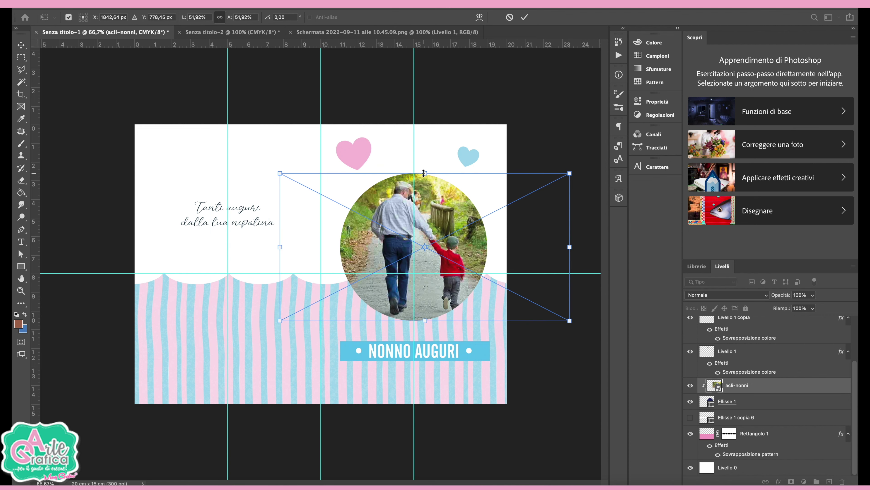
pyautogui.press('Return')
# Step: Duplicate Ellisse 1 with Ctrl+J and re-clip the photo to the circle
pyautogui.click(753, 401)
pyautogui.hotkey('ctrl', 'j')
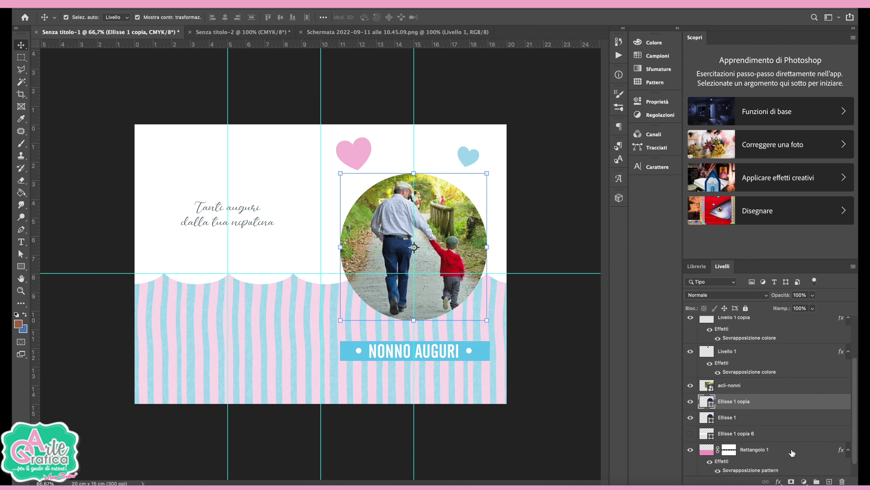
pyautogui.click(754, 386)
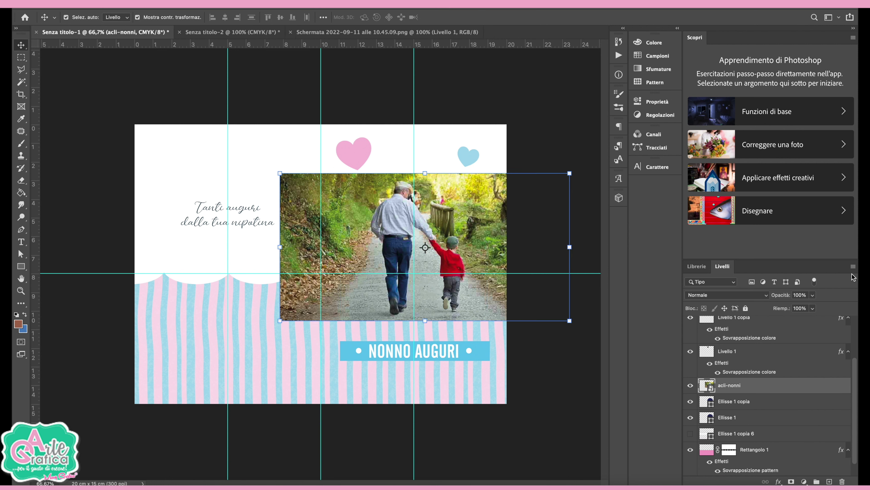
pyautogui.click(853, 266)
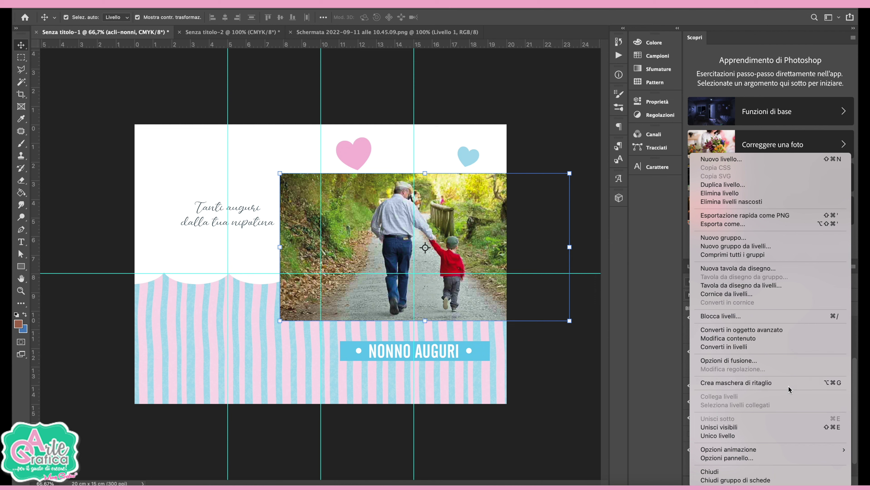
pyautogui.click(789, 389)
pyautogui.click(758, 417)
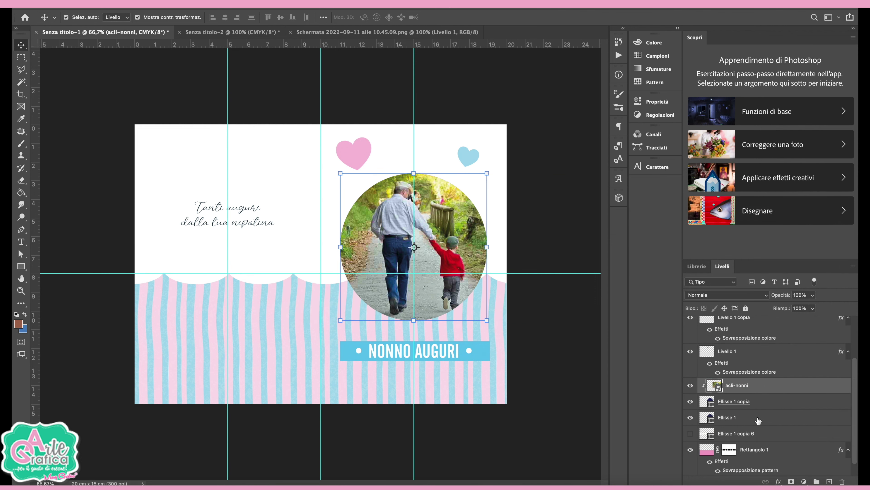
# Step: Stretch the navy circle slightly taller and set the ring's fill to blue
pyautogui.moveTo(414, 322); pyautogui.dragTo(412, 331)
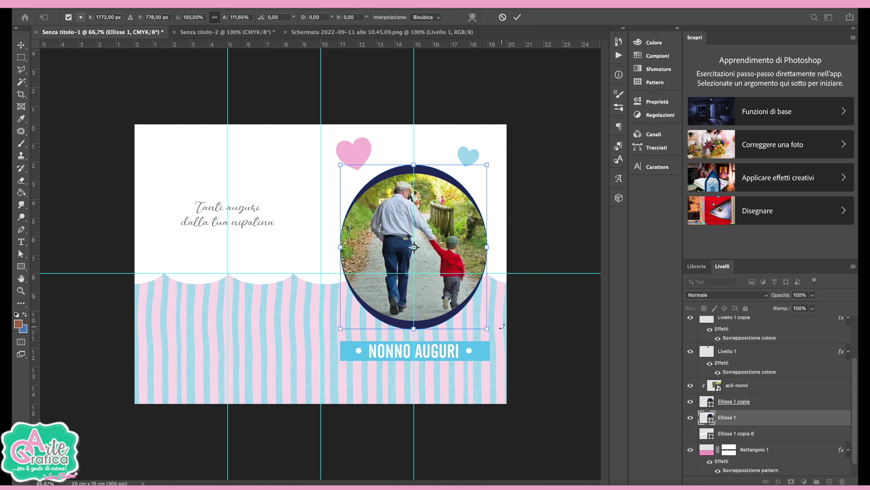
pyautogui.press('Return')
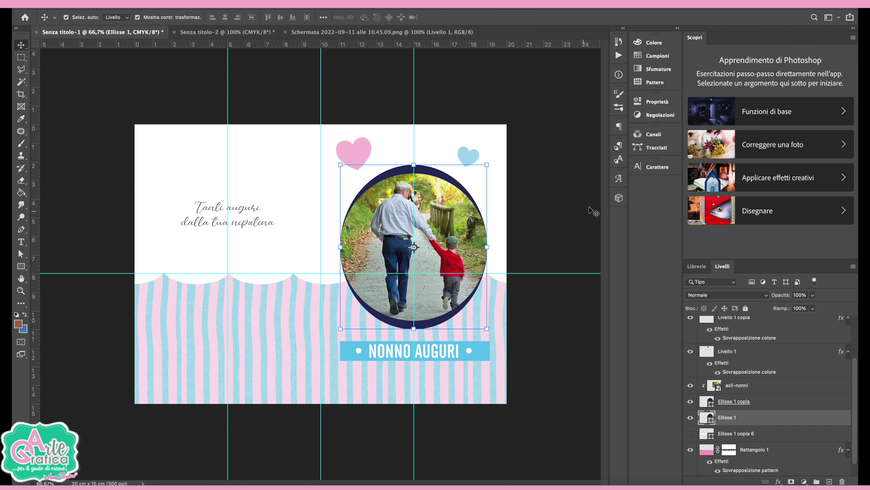
pyautogui.click(21, 266)
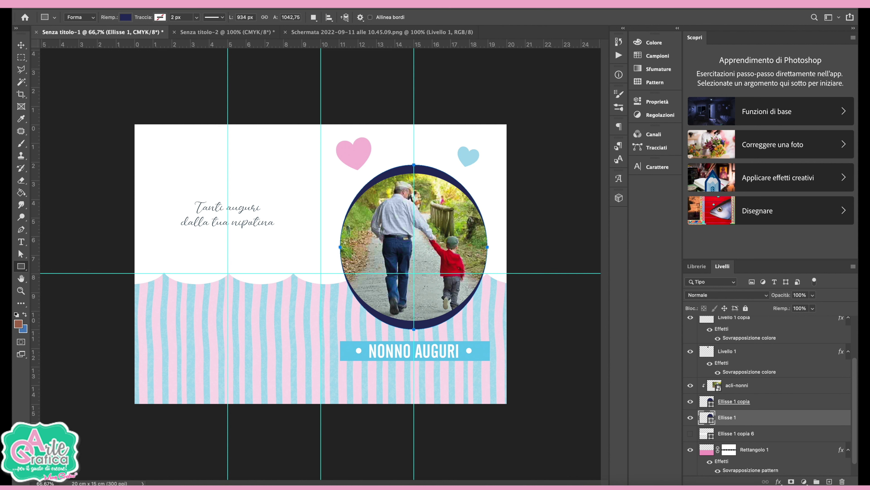
pyautogui.click(131, 19)
pyautogui.click(126, 67)
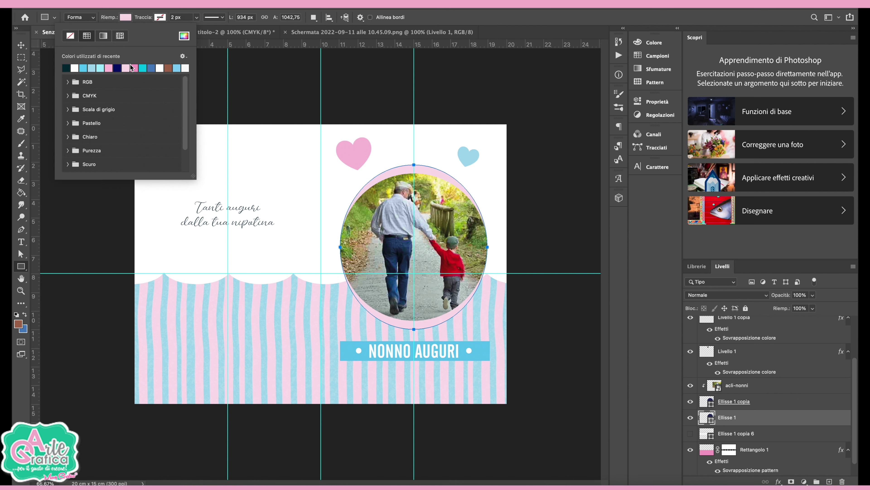
pyautogui.click(109, 68)
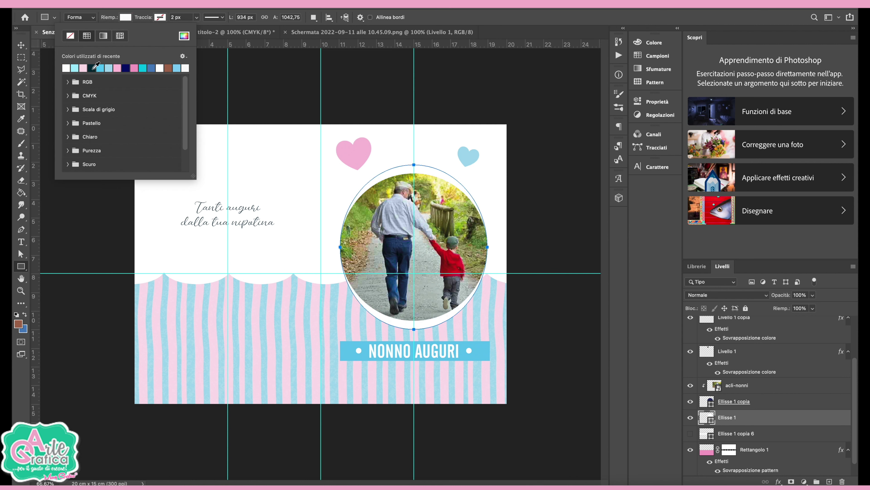
pyautogui.click(152, 68)
# Step: Duplicate the Ellisse 1 ring and rotate the copy about 60 degrees
pyautogui.click(21, 44)
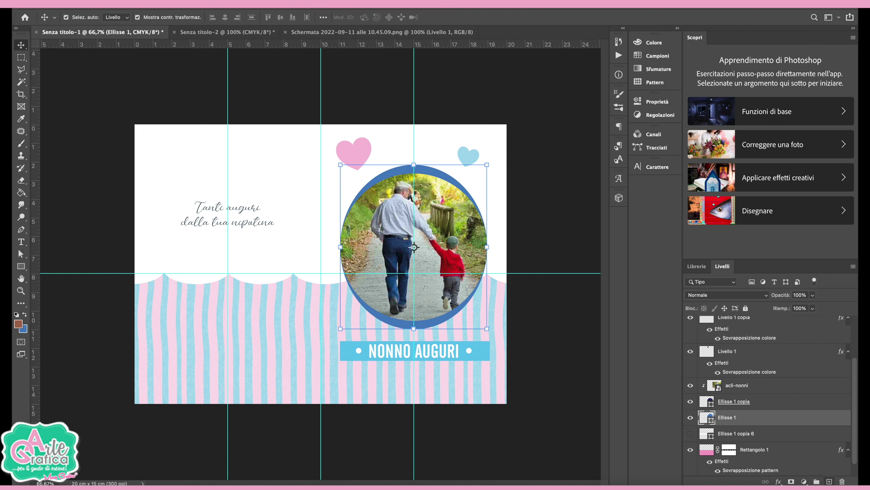
pyautogui.moveTo(796, 422); pyautogui.dragTo(810, 442)
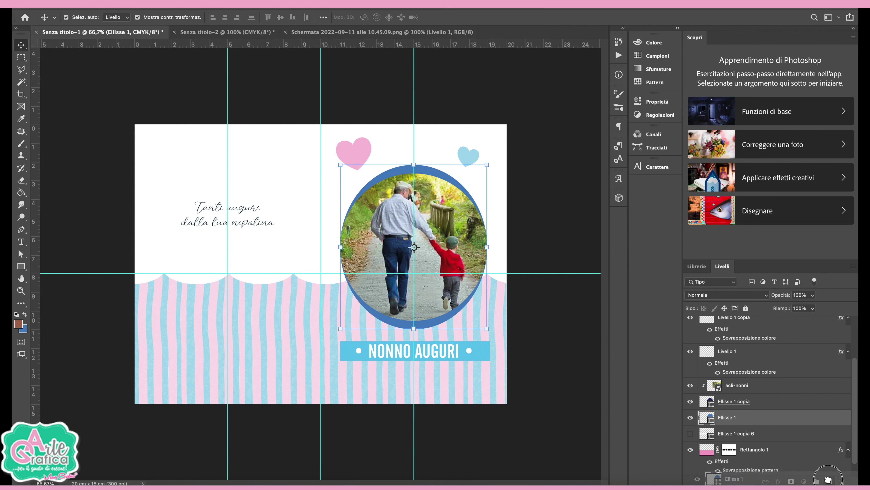
pyautogui.moveTo(491, 156)
pyautogui.mouseDown()
pyautogui.moveTo(507, 278)
pyautogui.moveTo(501, 286)
pyautogui.mouseUp()
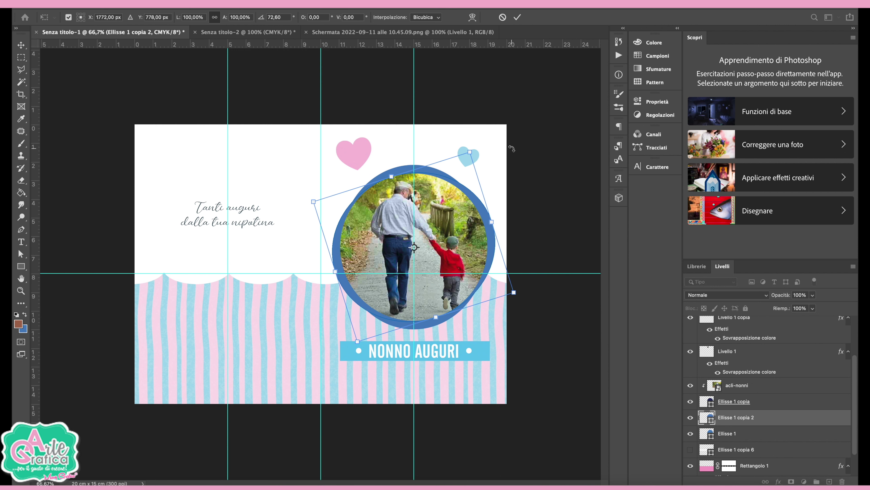
pyautogui.press('Return')
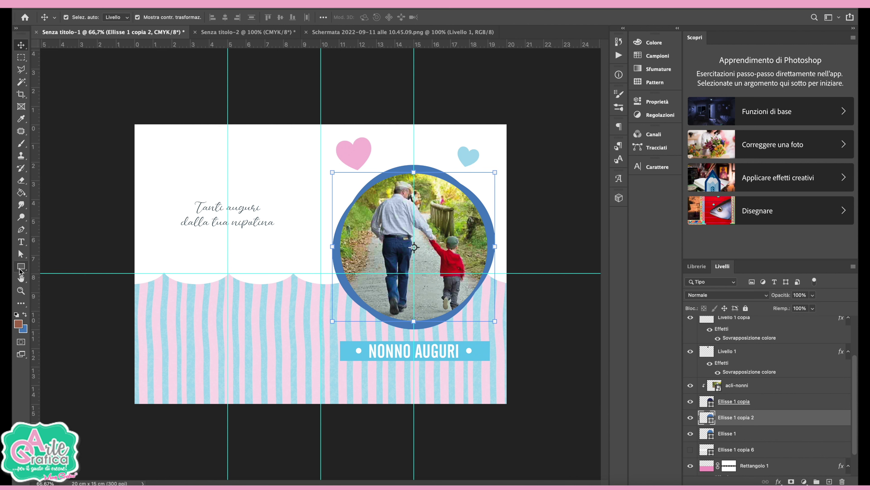
# Step: Set the duplicate ring's fill to light blue
pyautogui.click(21, 267)
pyautogui.click(125, 18)
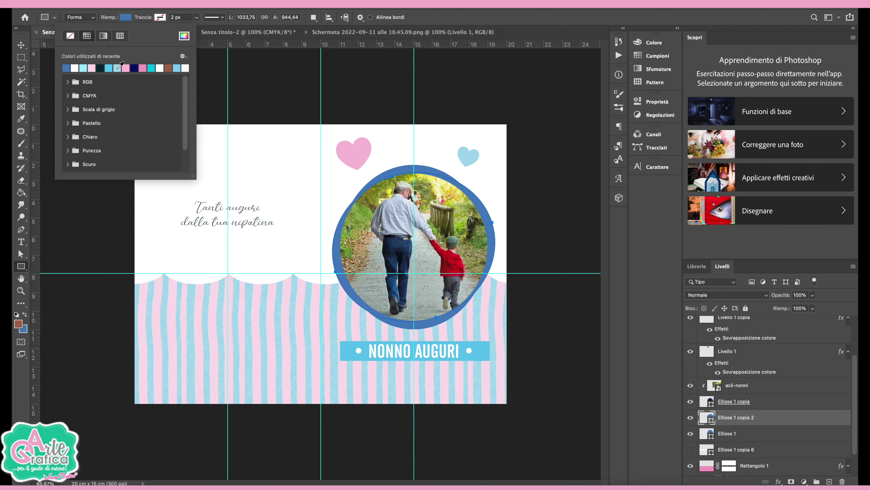
pyautogui.click(118, 67)
pyautogui.click(21, 44)
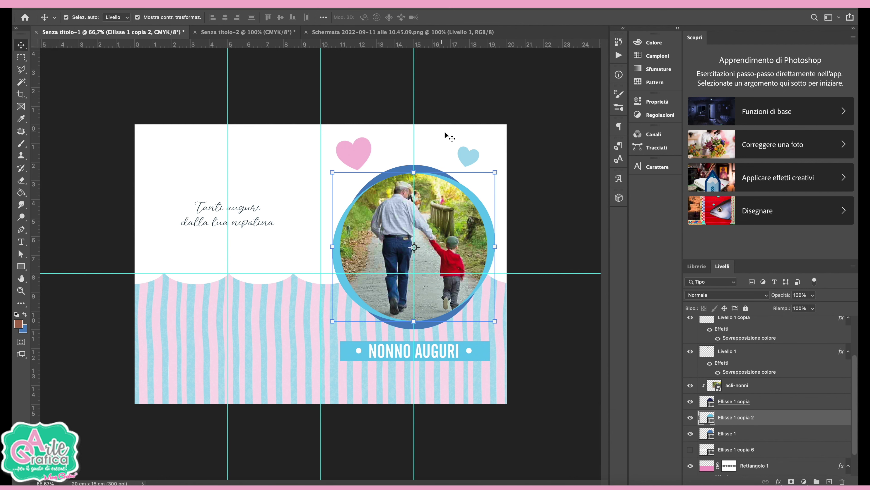
pyautogui.click(511, 117)
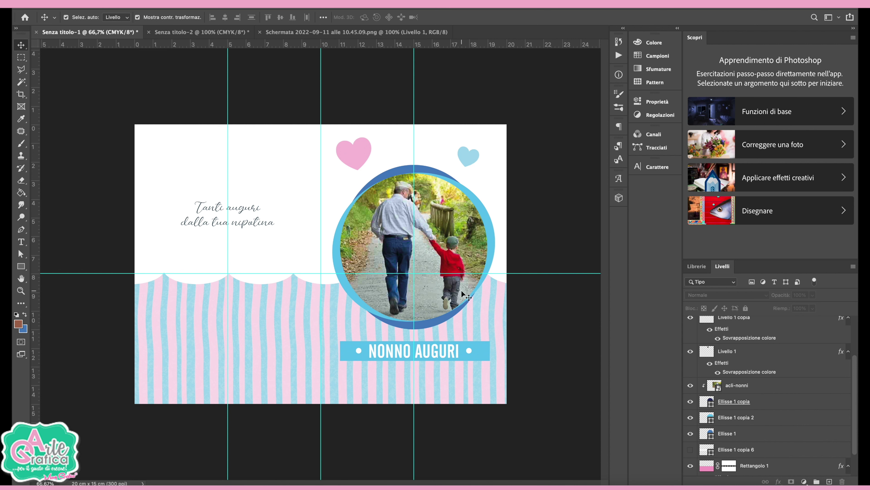
# Step: Give Ellisse 1 copia a white 13 px stroke and a drop shadow with greater distance
pyautogui.click(468, 293)
pyautogui.click(750, 402)
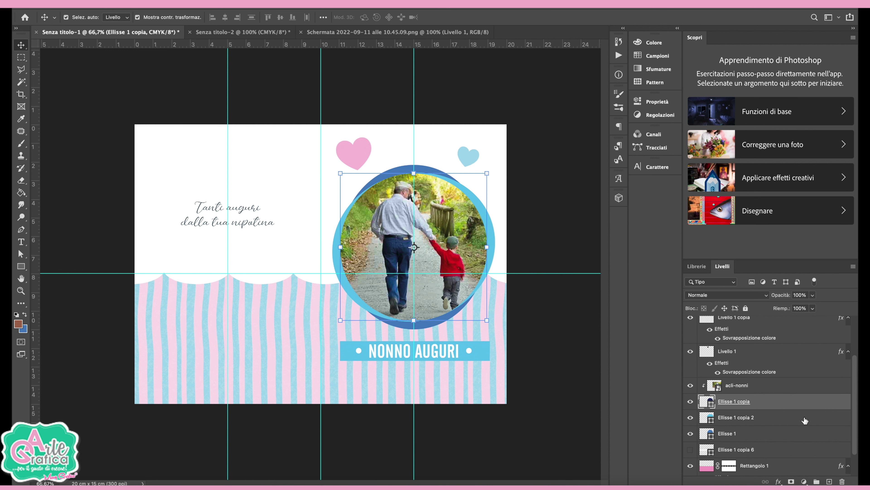
pyautogui.click(780, 481)
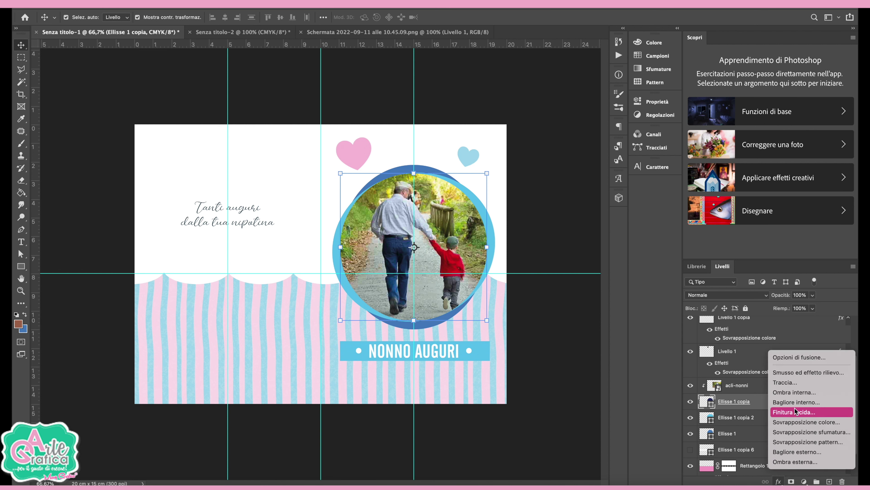
pyautogui.click(784, 382)
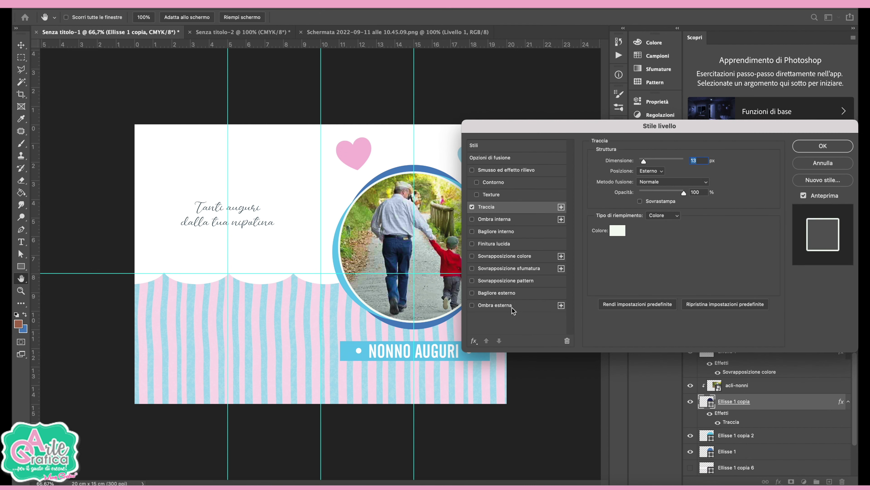
pyautogui.click(512, 305)
pyautogui.moveTo(636, 203)
pyautogui.mouseDown()
pyautogui.moveTo(645, 203)
pyautogui.moveTo(644, 224)
pyautogui.mouseUp()
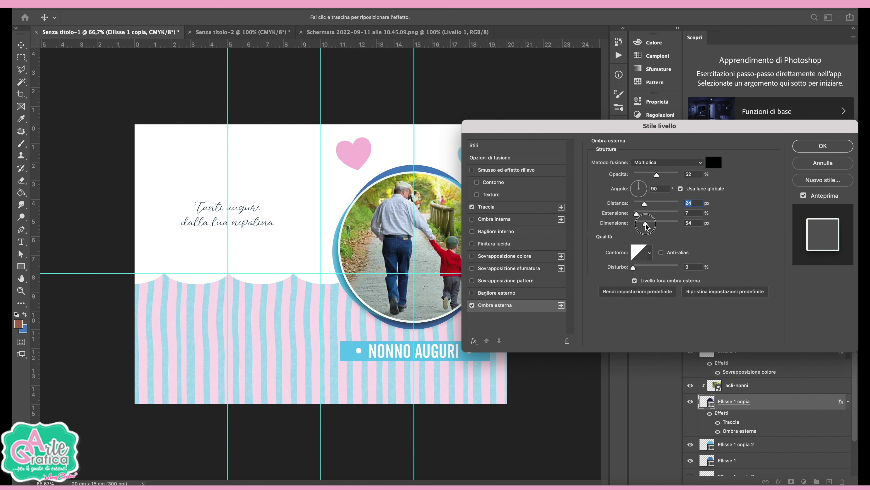
pyautogui.click(822, 146)
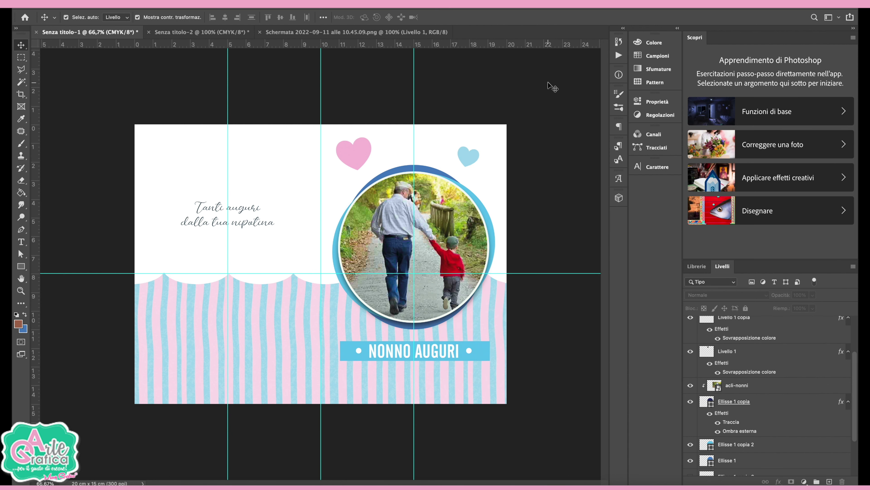
pyautogui.click(490, 142)
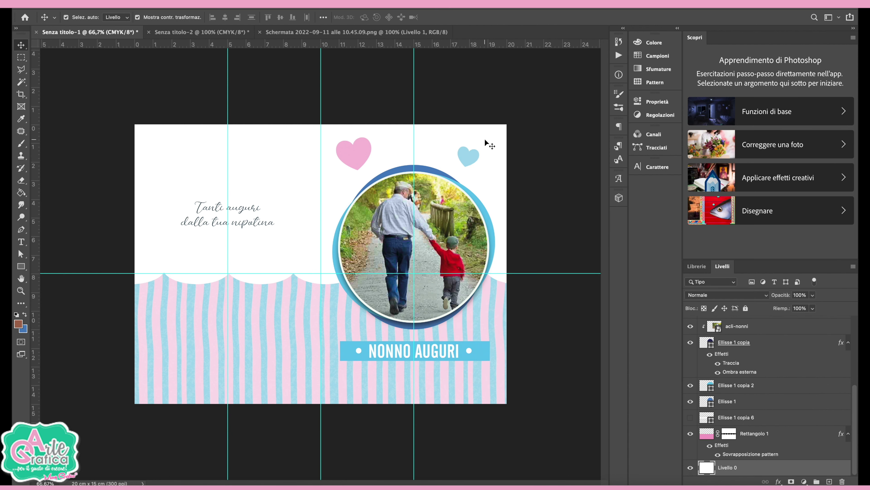
# Step: Add a pale cyan Color Overlay at about 21% opacity to the Livello 0 background
pyautogui.click(779, 480)
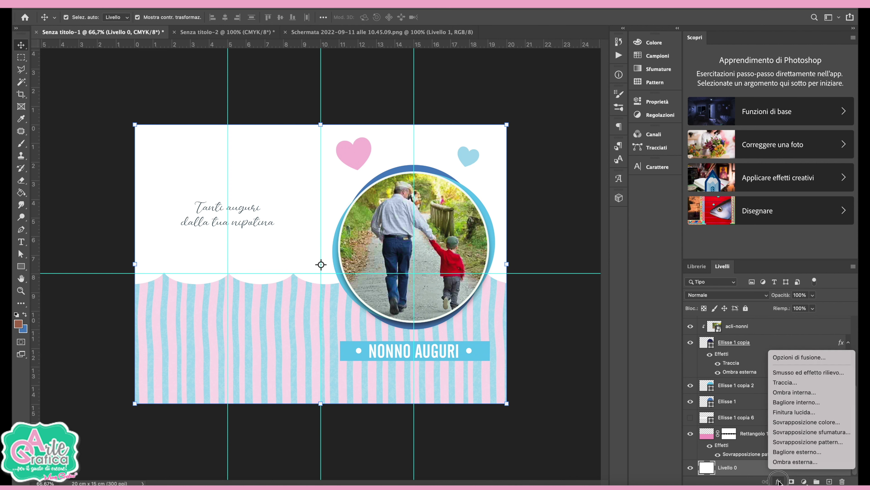
pyautogui.click(819, 426)
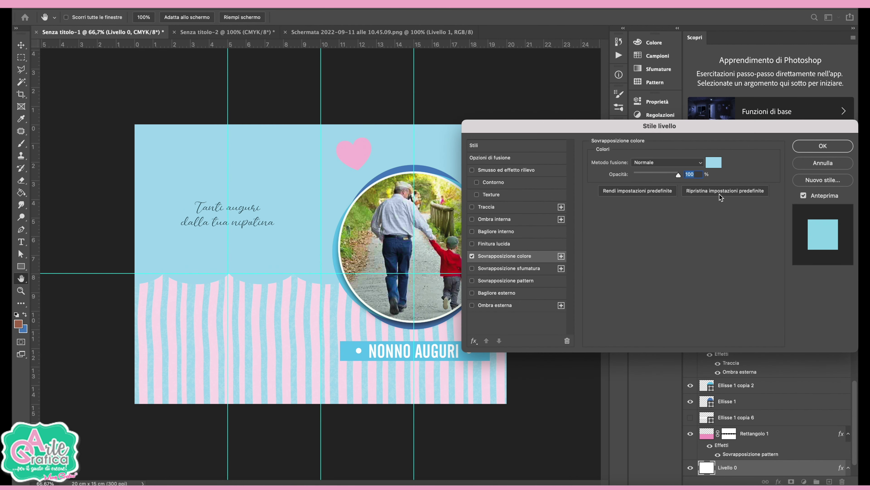
pyautogui.moveTo(678, 174); pyautogui.dragTo(646, 176)
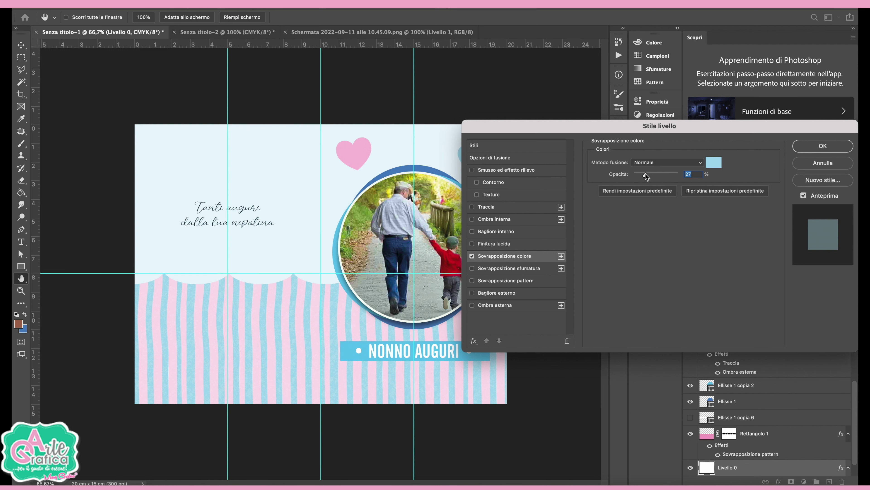
pyautogui.moveTo(646, 175); pyautogui.dragTo(642, 176)
pyautogui.click(714, 163)
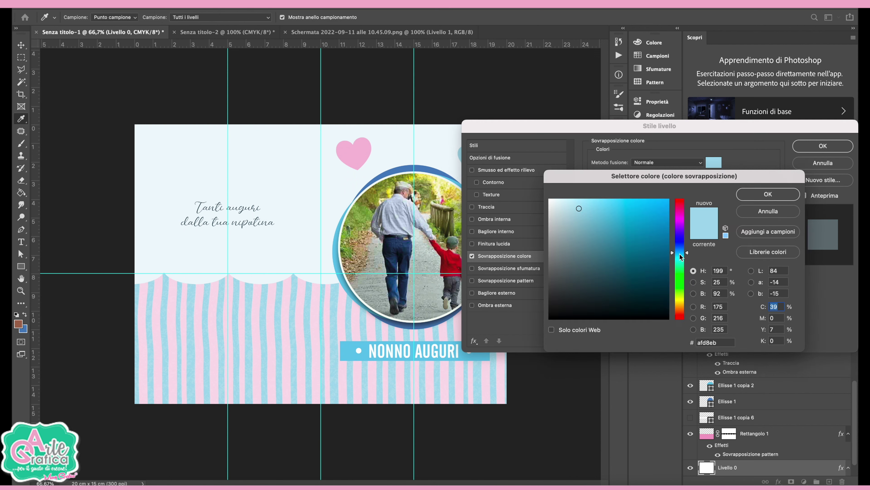
pyautogui.moveTo(604, 208); pyautogui.dragTo(634, 207)
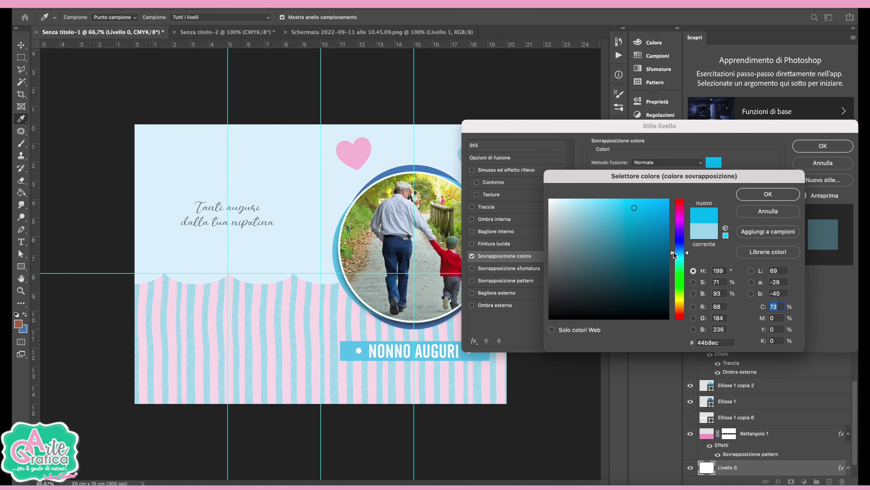
pyautogui.click(672, 259)
pyautogui.moveTo(673, 261); pyautogui.dragTo(673, 257)
pyautogui.moveTo(634, 208); pyautogui.dragTo(613, 211)
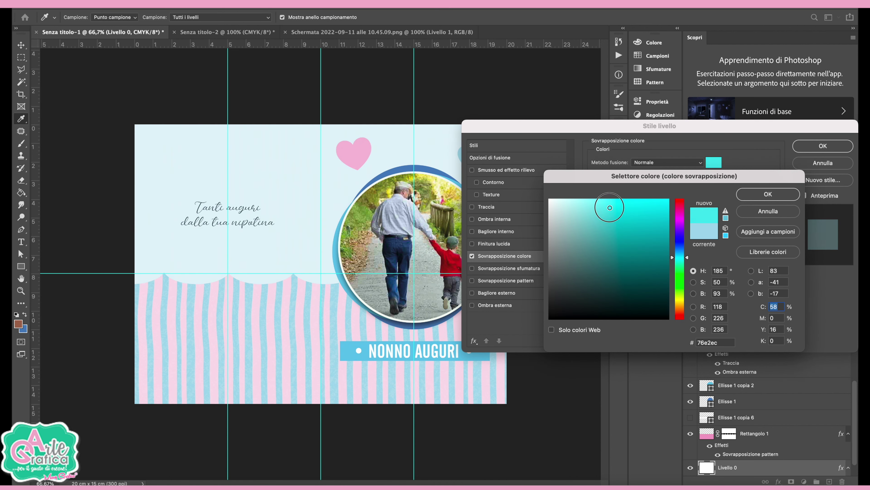
pyautogui.click(768, 194)
pyautogui.click(813, 145)
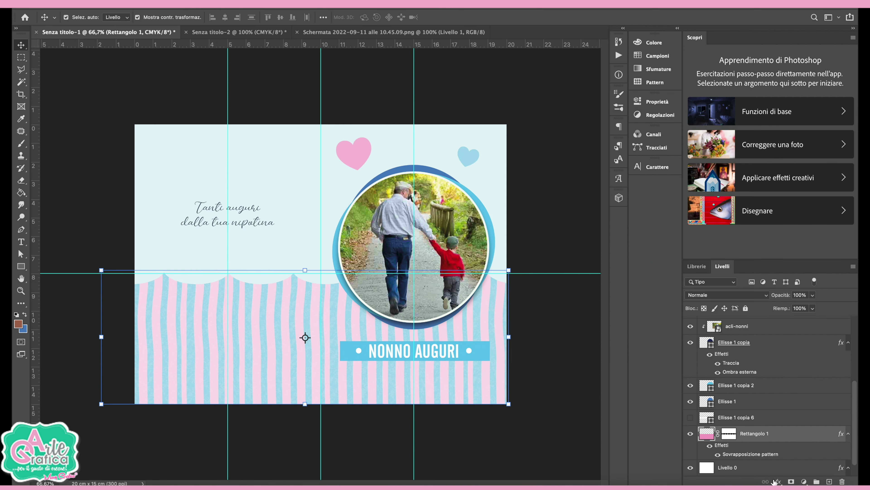
# Step: Give the striped Rettangolo 1 band a white 16 px Traccia stroke
pyautogui.click(779, 481)
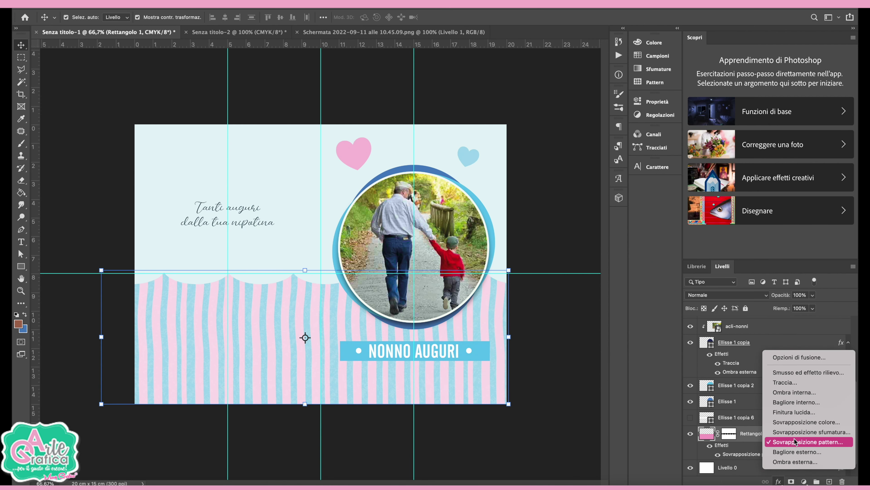
pyautogui.click(798, 382)
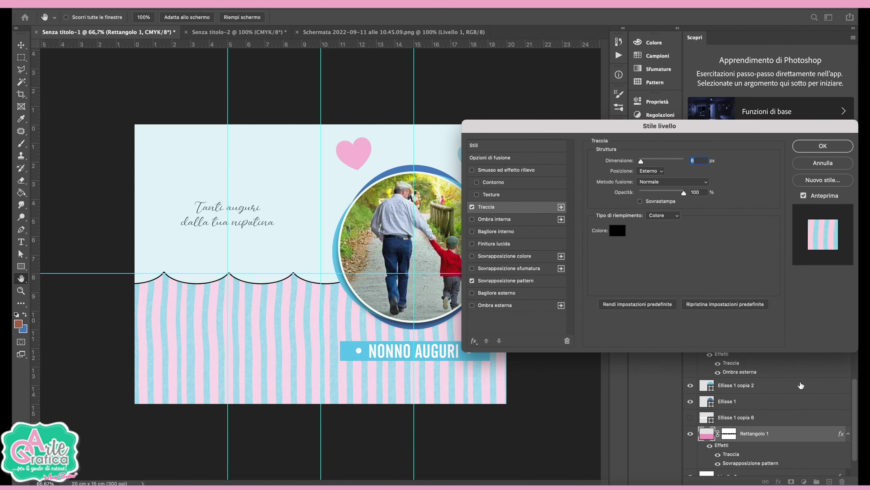
pyautogui.click(618, 230)
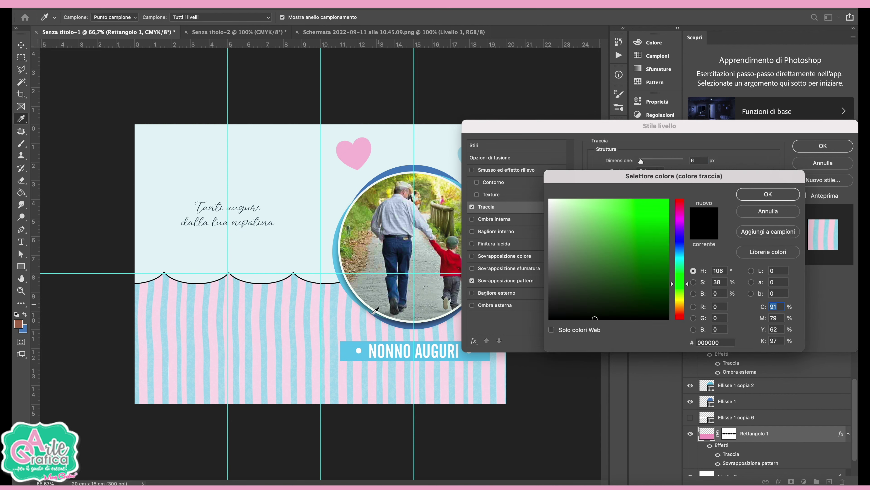
pyautogui.click(346, 351)
pyautogui.click(549, 201)
pyautogui.press('Return')
pyautogui.moveTo(641, 161); pyautogui.dragTo(644, 161)
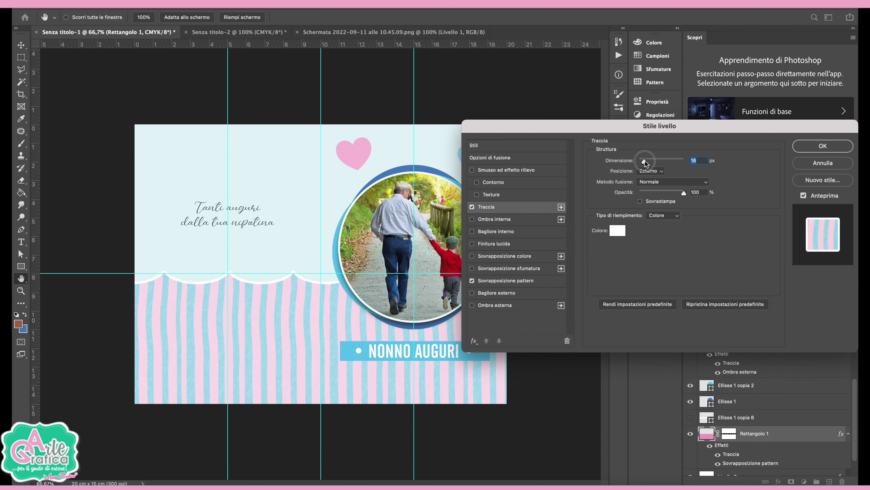
# Step: Add an Ombra esterna drop shadow with greater distance and opacity, and apply the effects
pyautogui.click(506, 305)
pyautogui.moveTo(633, 203)
pyautogui.mouseDown()
pyautogui.moveTo(650, 204)
pyautogui.moveTo(648, 224)
pyautogui.moveTo(644, 213)
pyautogui.mouseUp()
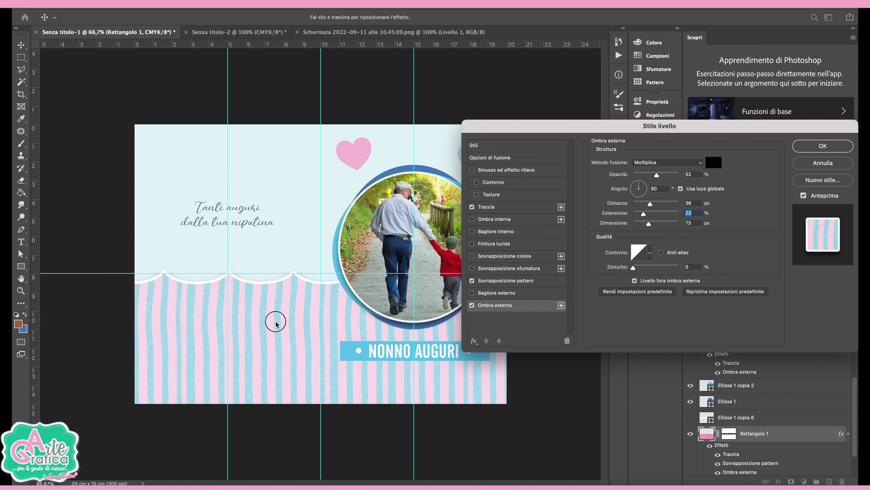
pyautogui.moveTo(657, 175); pyautogui.dragTo(664, 175)
pyautogui.moveTo(650, 203)
pyautogui.mouseDown()
pyautogui.moveTo(657, 204)
pyautogui.moveTo(631, 191)
pyautogui.moveTo(647, 176)
pyautogui.mouseUp()
pyautogui.click(823, 145)
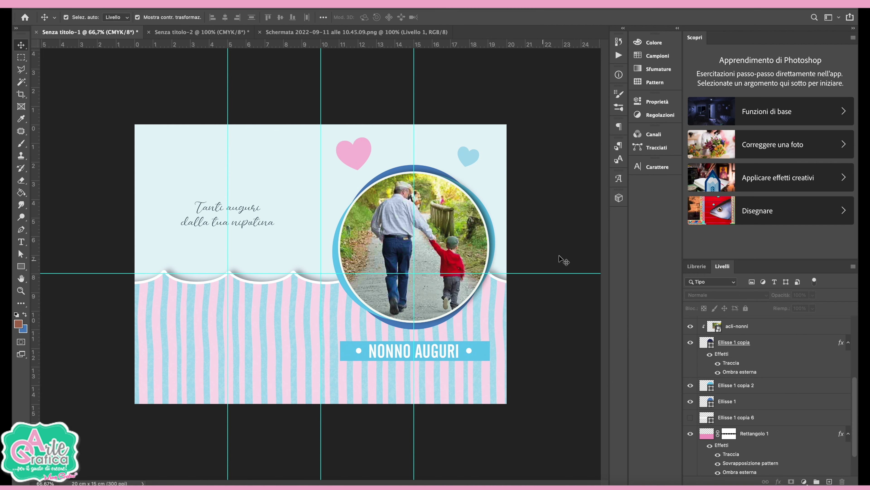